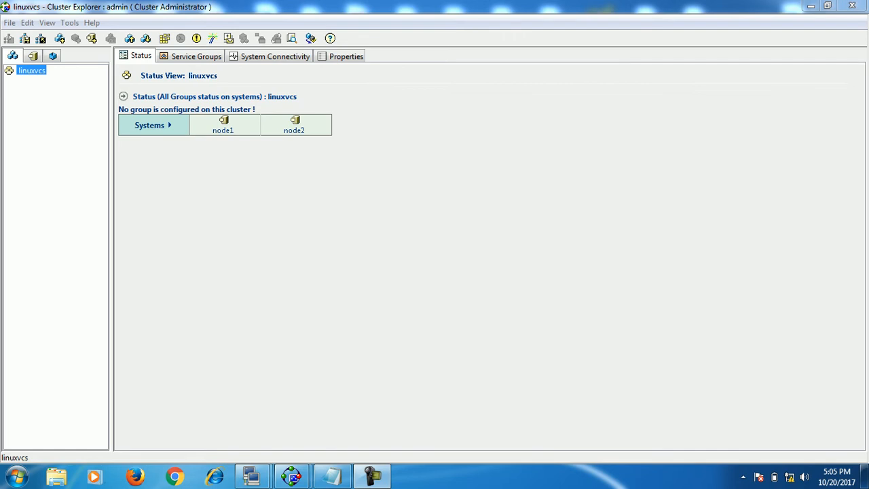
Step: Switch to the terminal sessions and view the node1 and node2 windows
{"action": "left_click", "coordinate": [827, 6]}
{"action": "left_click", "coordinate": [538, 47]}
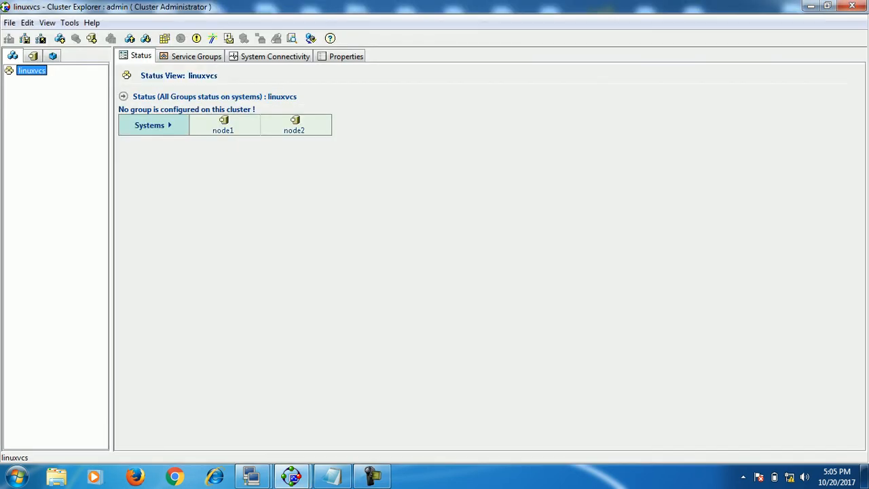
{"action": "left_click", "coordinate": [251, 477]}
{"action": "left_click", "coordinate": [184, 407]}
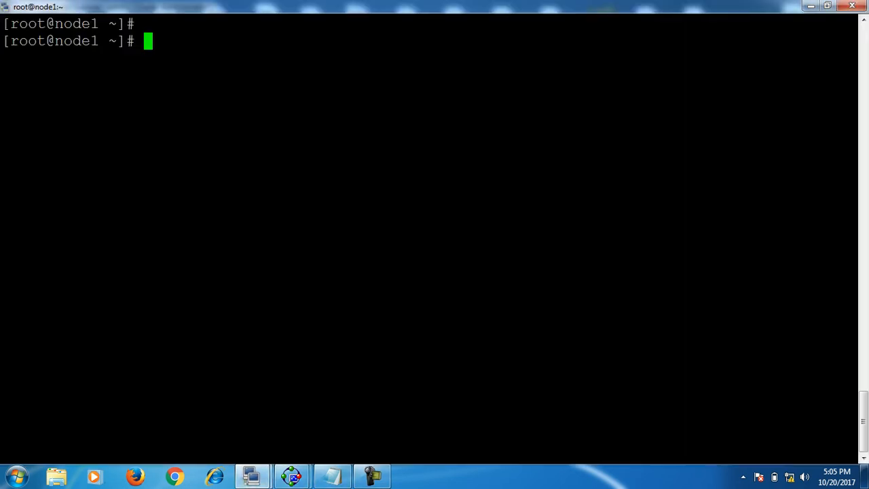
{"action": "mouse_move", "coordinate": [252, 477]}
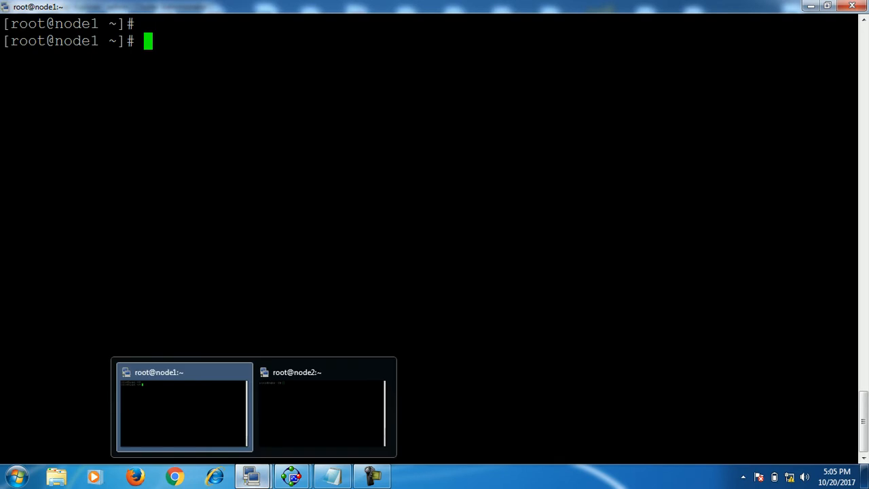
{"action": "left_click", "coordinate": [323, 410]}
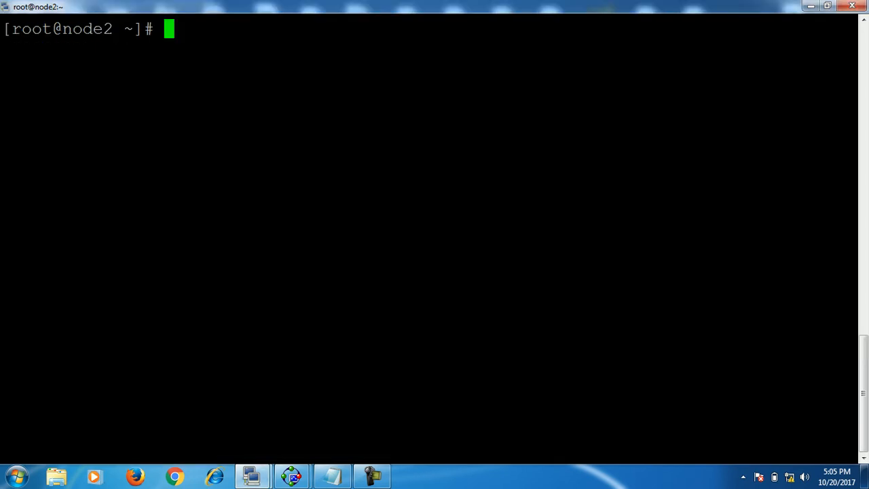
Step: Check the cluster's summary status from the node1 terminal with hastatus -sum
{"action": "left_click", "coordinate": [251, 476]}
{"action": "left_click", "coordinate": [183, 407]}
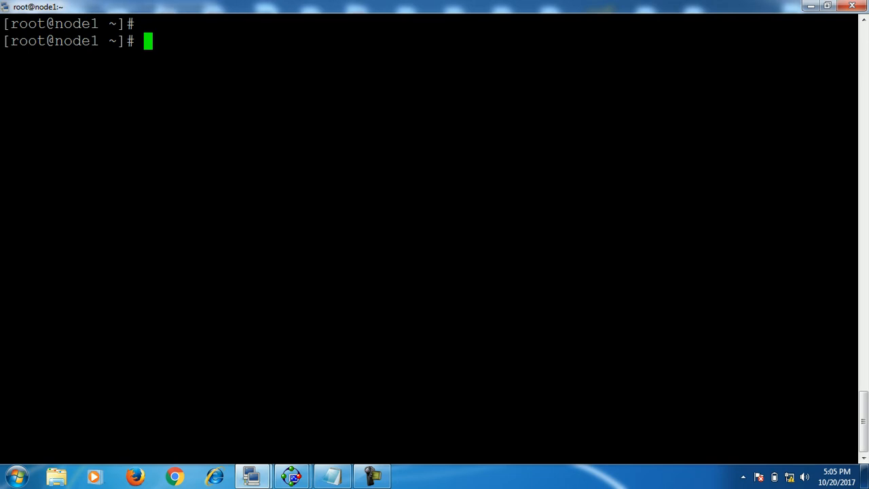
{"action": "type", "text": "hast"}
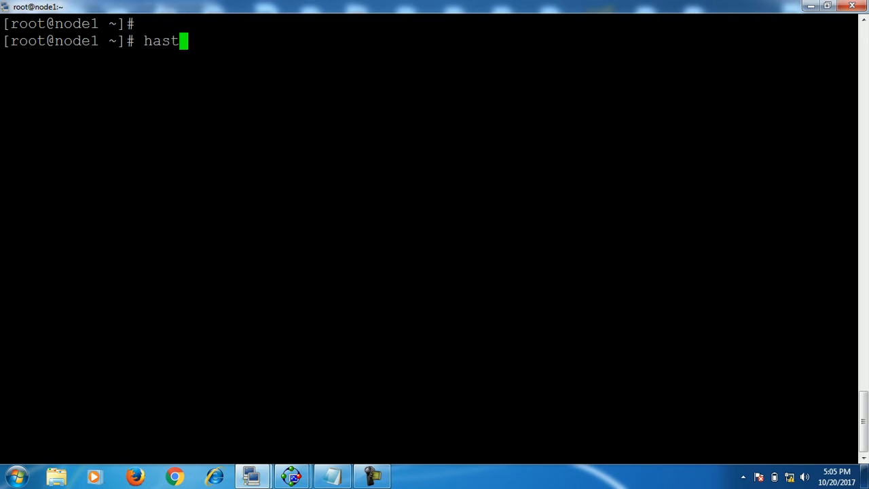
{"action": "type", "text": "atus -sum"}
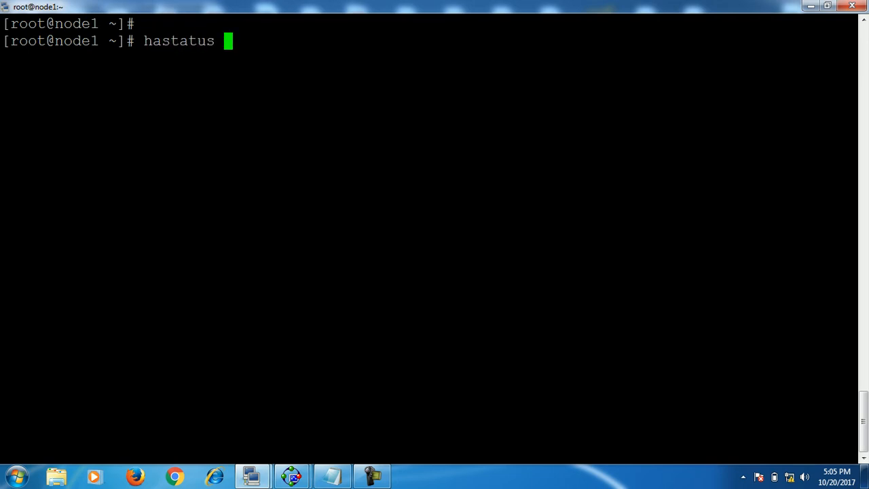
{"action": "key", "text": "Return"}
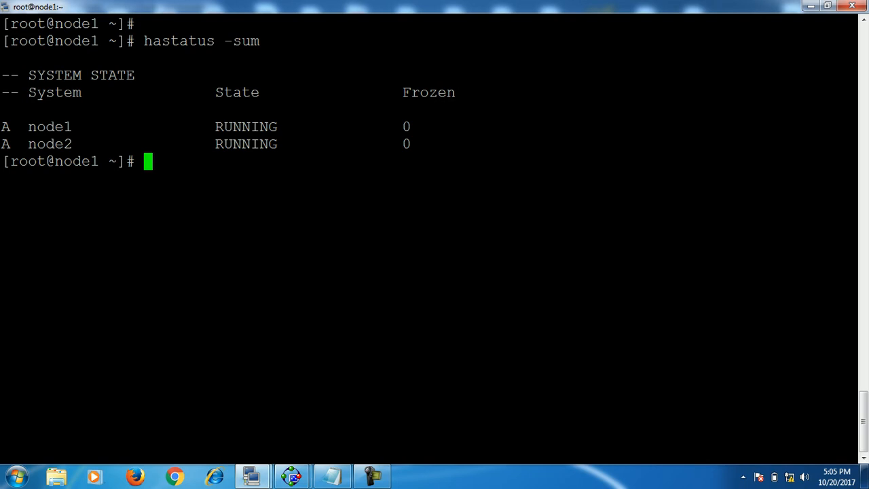
Step: Switch to Cluster Explorer and add a failover service group named testsg to linuxvcs, with node1 and node2 as its systems
{"action": "left_click", "coordinate": [292, 477]}
{"action": "left_click", "coordinate": [361, 412]}
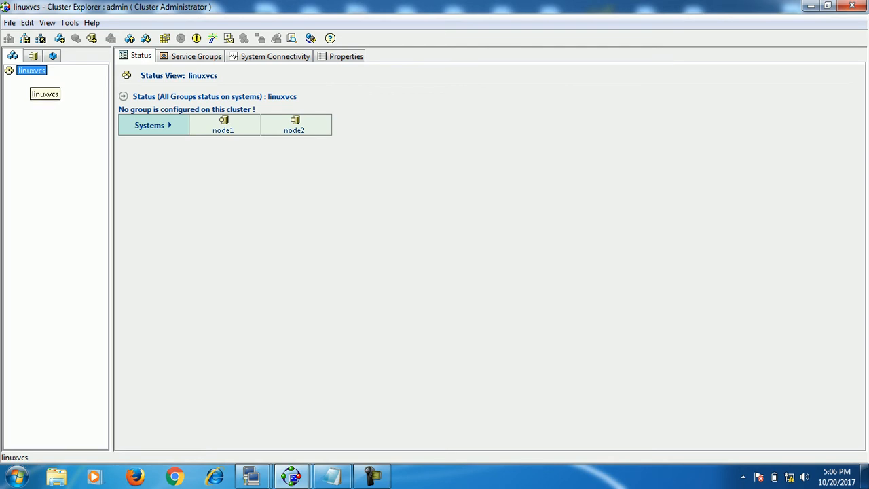
{"action": "right_click", "coordinate": [36, 71]}
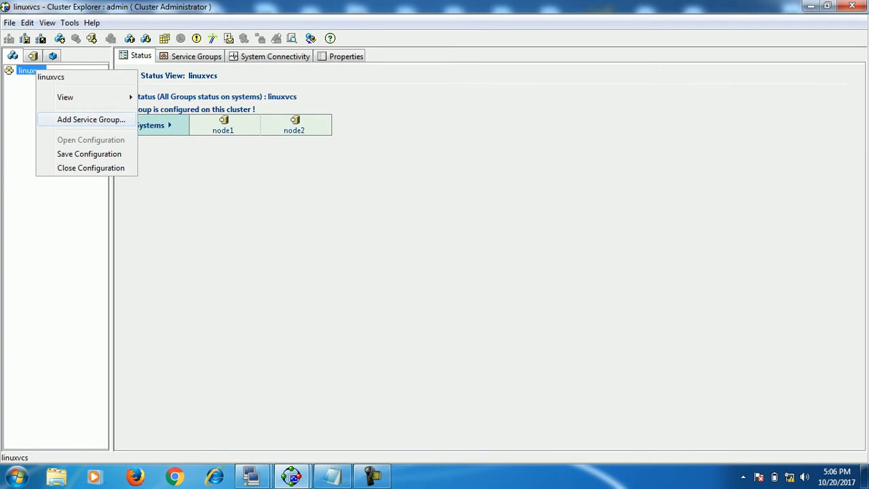
{"action": "left_click", "coordinate": [91, 119]}
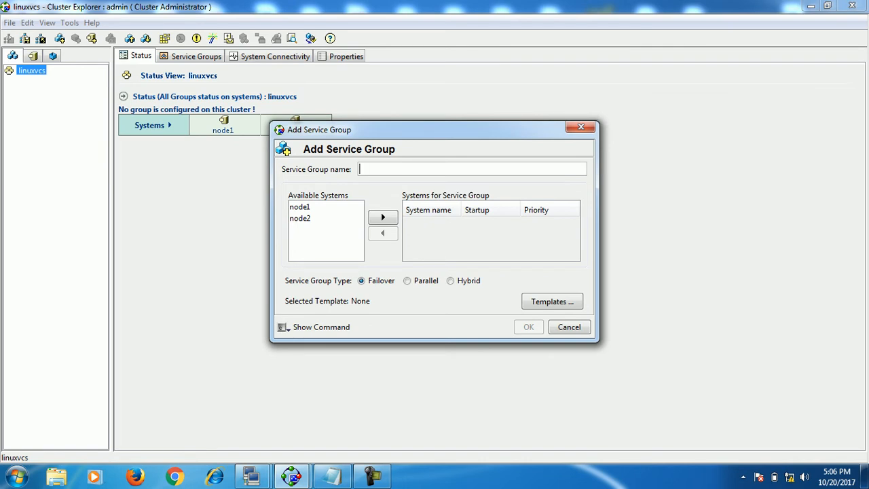
{"action": "type", "text": "testsg"}
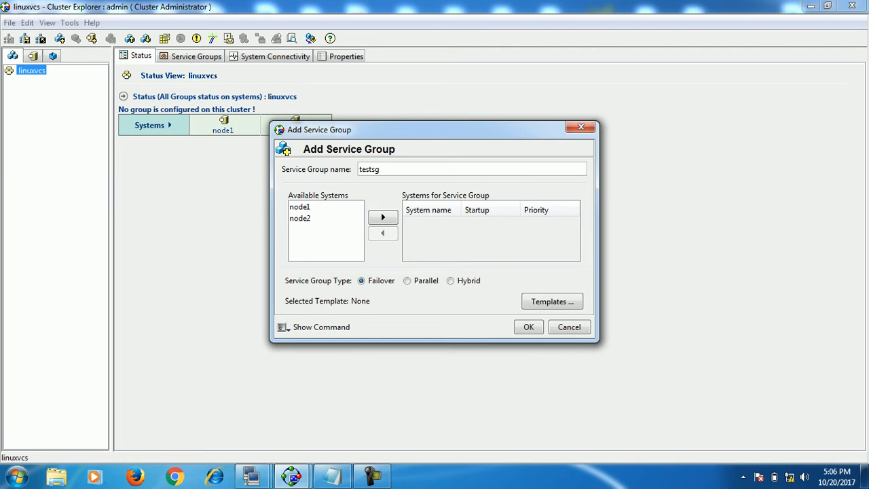
{"action": "left_click_drag", "start_coordinate": [381, 169], "coordinate": [359, 169]}
{"action": "left_click", "coordinate": [383, 217]}
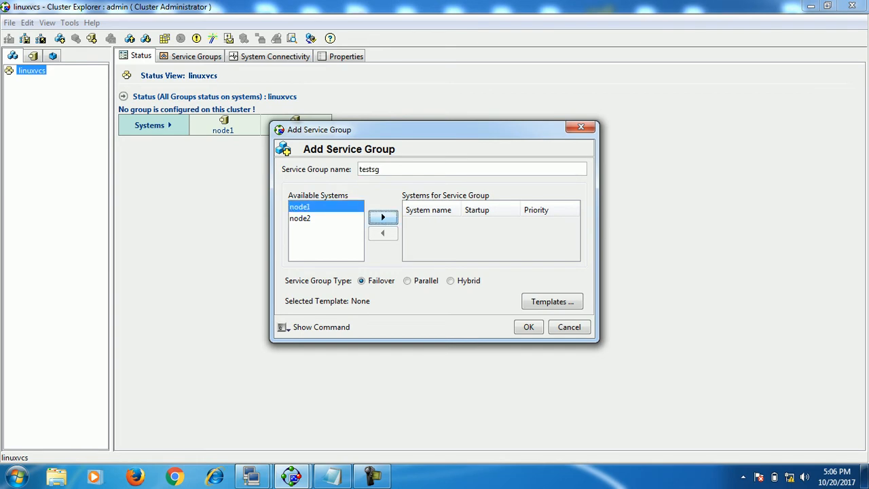
{"action": "left_click", "coordinate": [383, 217]}
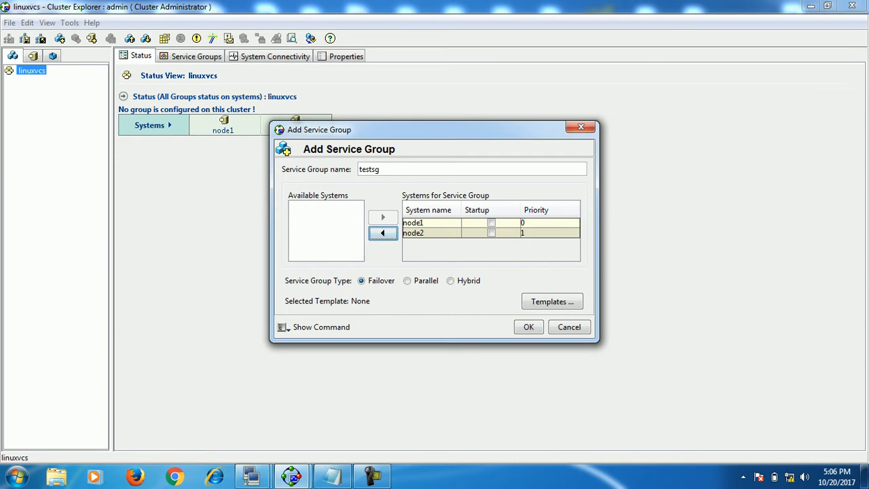
{"action": "left_click", "coordinate": [529, 327]}
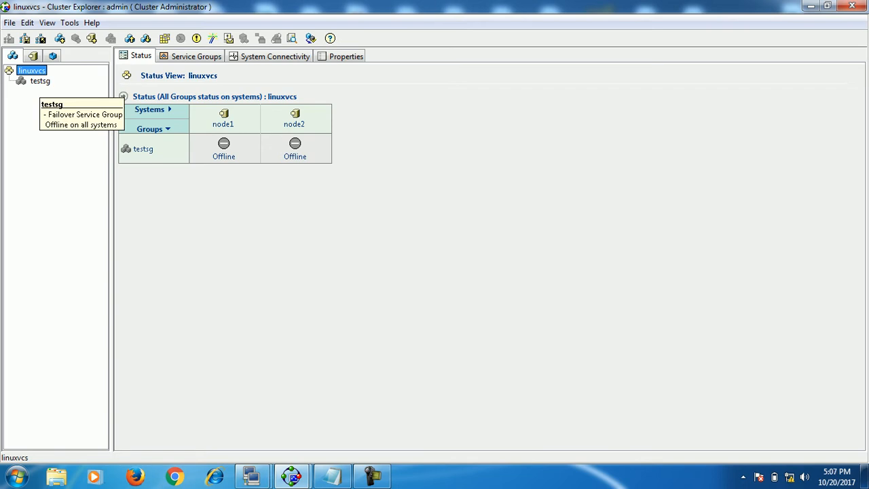
Step: Start adding a resource named dg_testsg to the testsg group, with DiskGroup as its resource type
{"action": "left_click", "coordinate": [40, 80]}
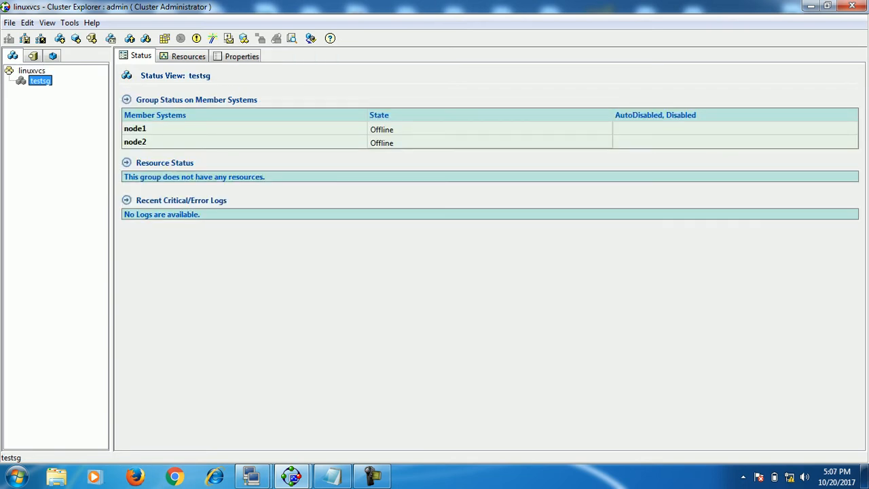
{"action": "right_click", "coordinate": [38, 82]}
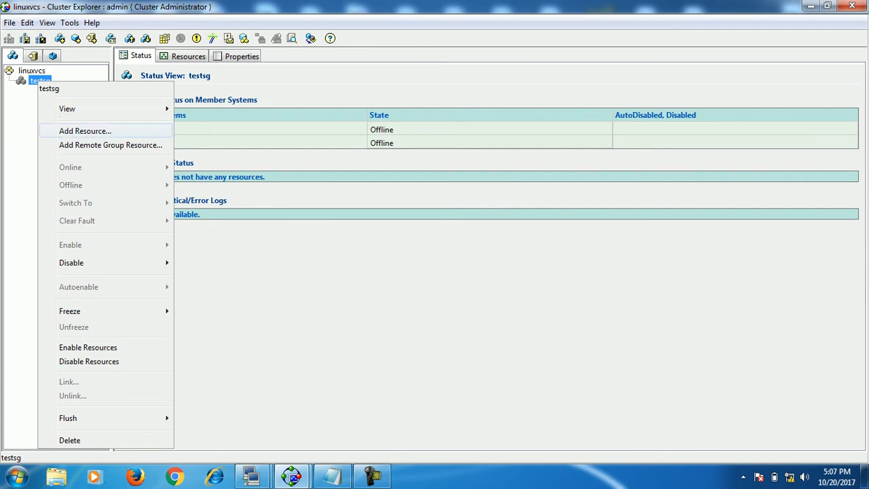
{"action": "left_click", "coordinate": [85, 131]}
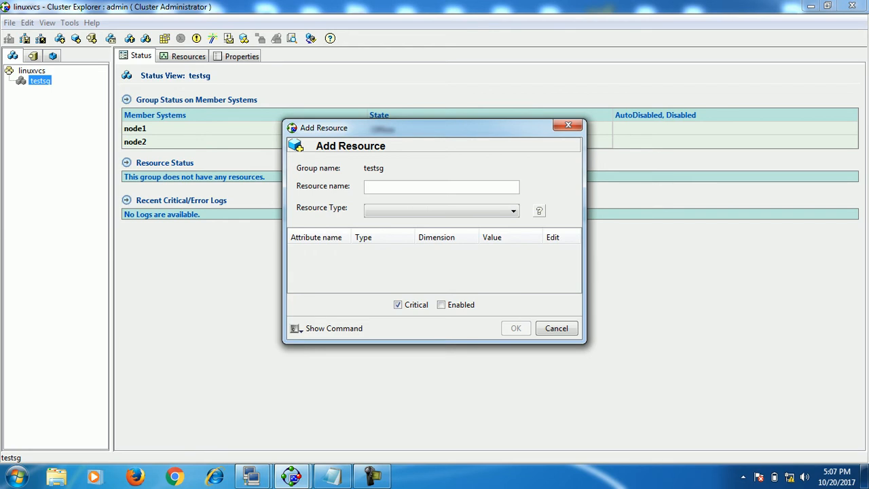
{"action": "type", "text": "dg_testsg"}
{"action": "left_click", "coordinate": [513, 211]}
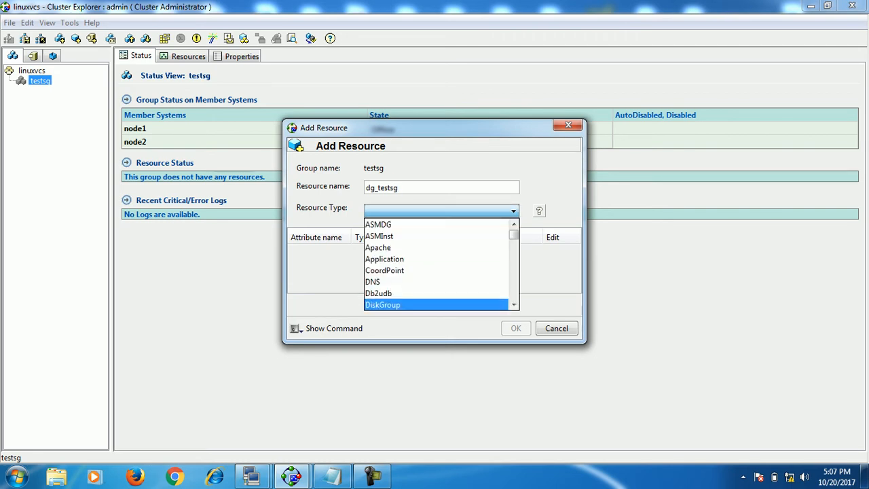
{"action": "key", "text": "Return"}
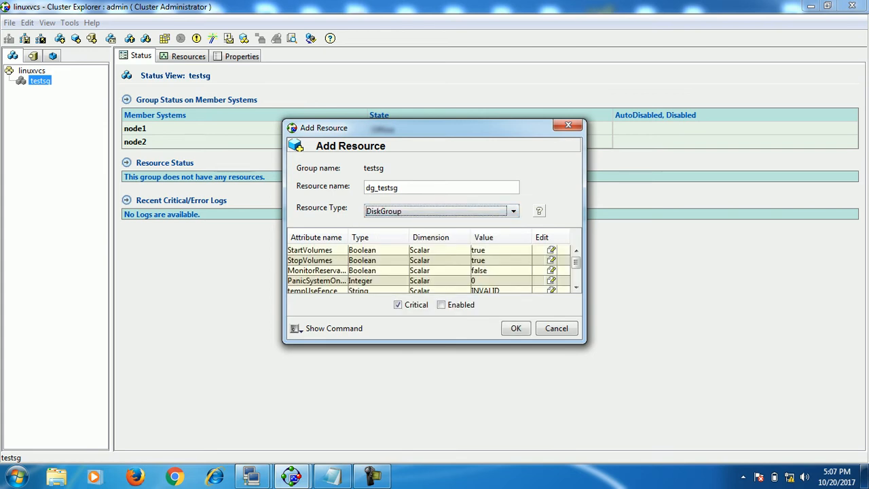
Step: Open the scalar value of the new resource's DiskGroup attribute for editing
{"action": "left_click", "coordinate": [576, 286]}
{"action": "left_click", "coordinate": [576, 286]}
{"action": "left_click", "coordinate": [576, 286]}
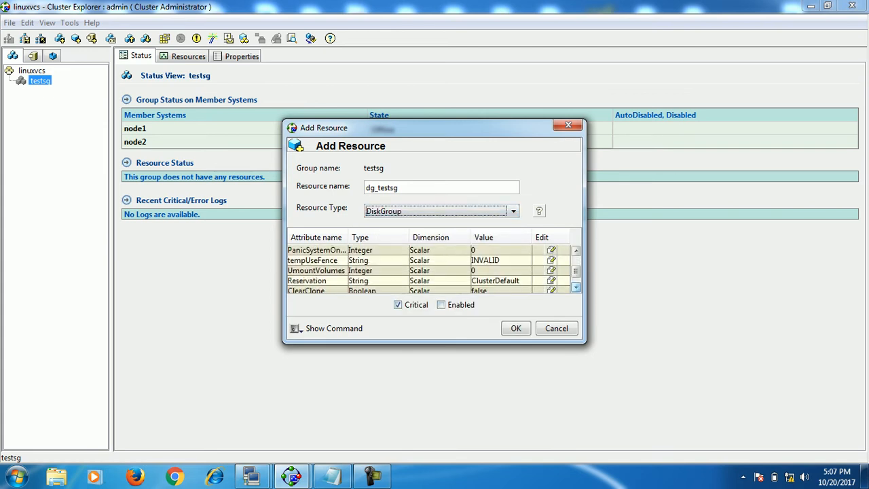
{"action": "left_click", "coordinate": [576, 287]}
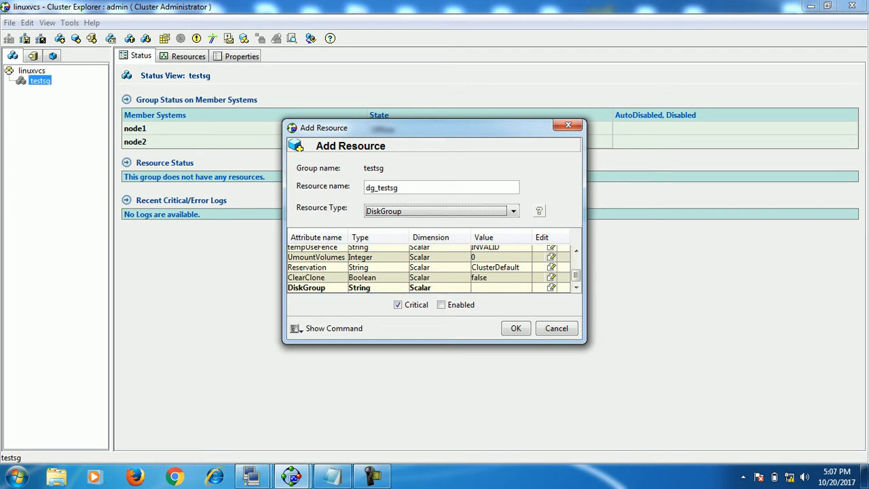
{"action": "left_click", "coordinate": [552, 288]}
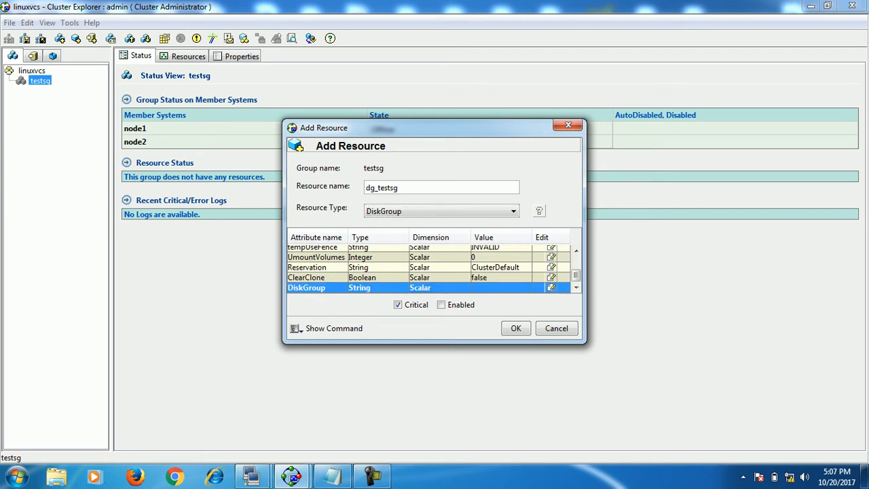
{"action": "left_click", "coordinate": [475, 272]}
{"action": "left_click", "coordinate": [475, 271]}
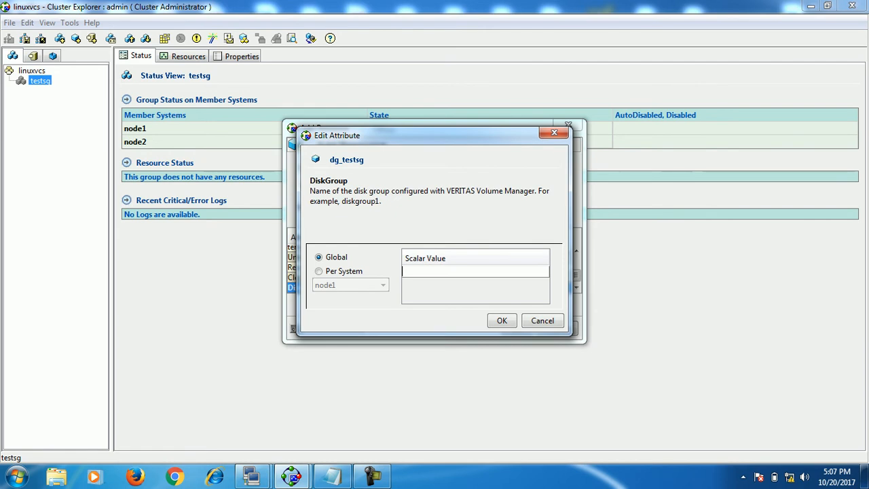
Step: Switch to the node1 terminal and look up the disk group name with vxdisk list
{"action": "mouse_move", "coordinate": [251, 476]}
{"action": "left_click", "coordinate": [157, 398]}
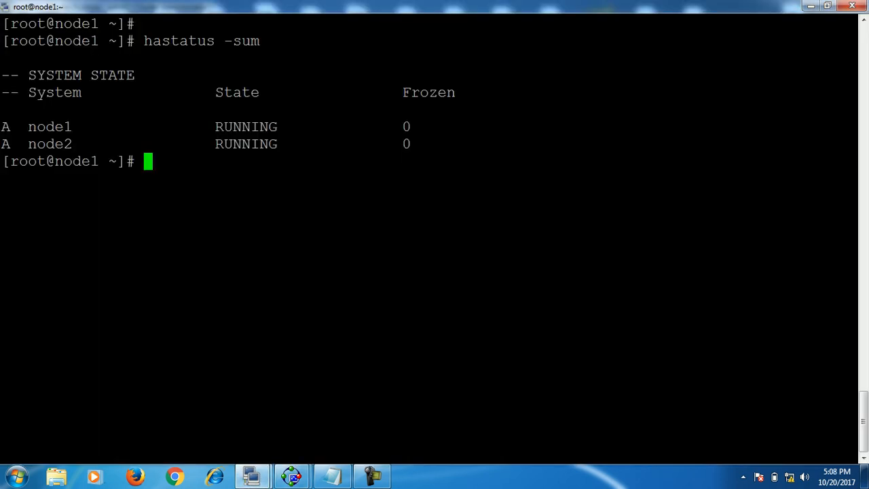
{"action": "type", "text": "vxdisk list"}
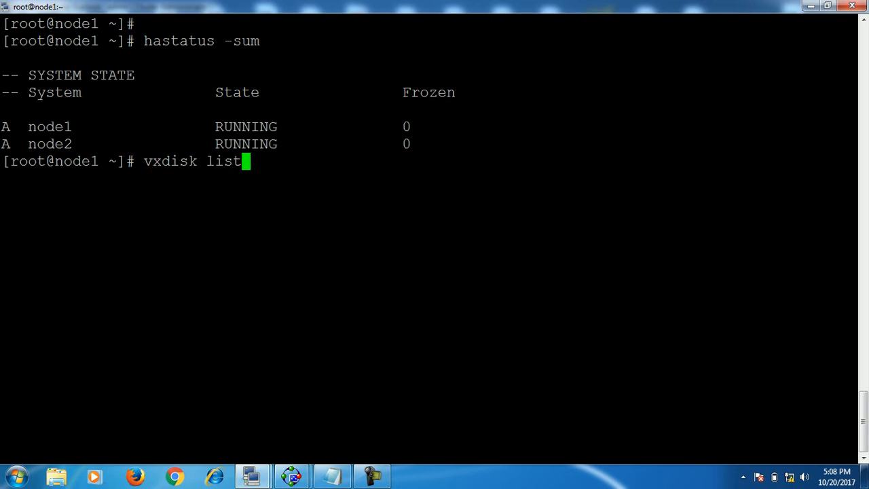
{"action": "key", "text": "Return"}
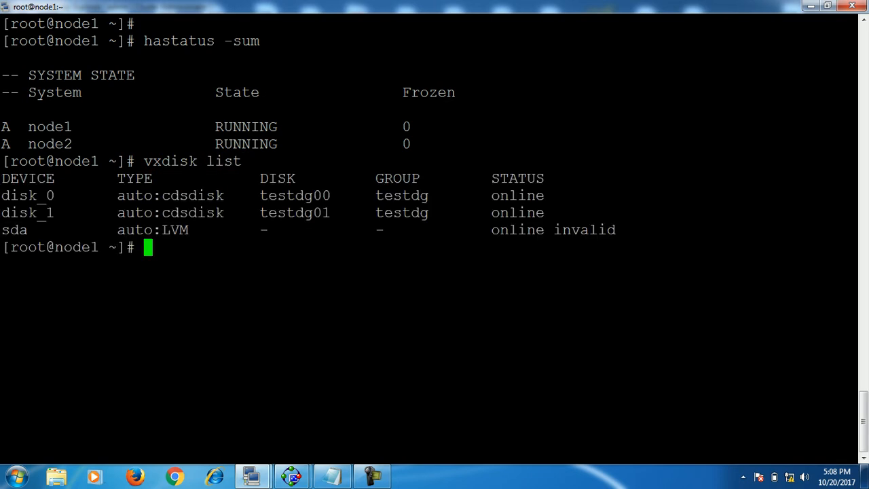
{"action": "left_click_drag", "start_coordinate": [375, 196], "coordinate": [429, 195]}
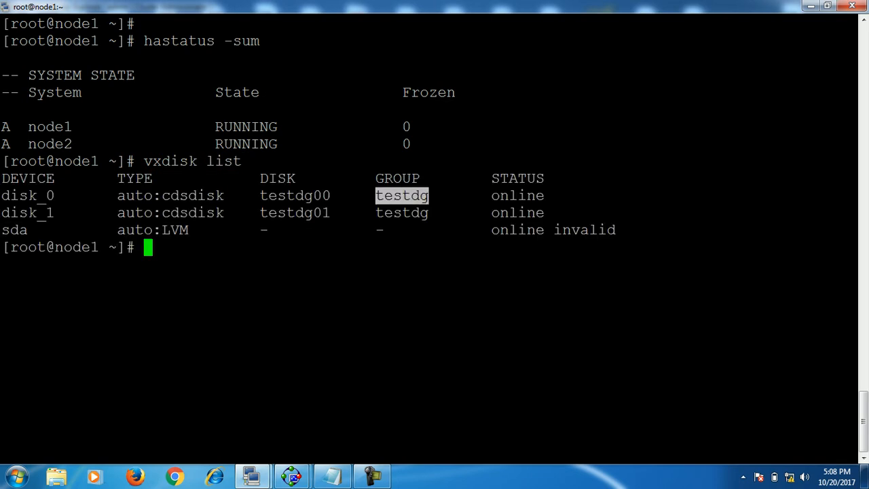
{"action": "left_click", "coordinate": [428, 197]}
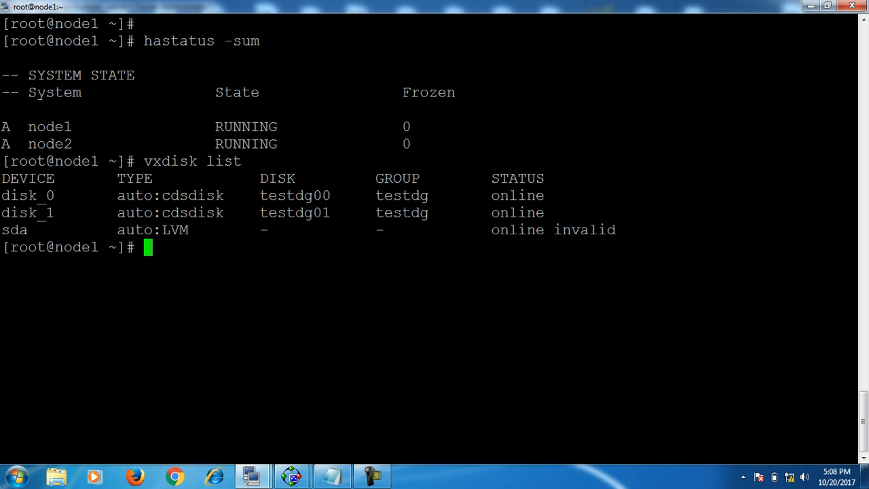
Step: Run vxprint -ht and examine the disk group and volume names in its output
{"action": "type", "text": "vxprint -ht"}
{"action": "key", "text": "Return"}
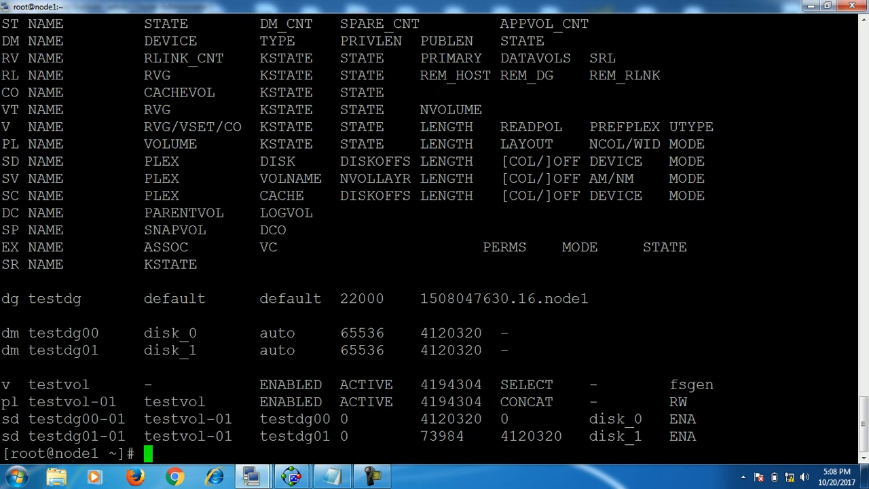
{"action": "left_click_drag", "start_coordinate": [28, 299], "coordinate": [81, 299]}
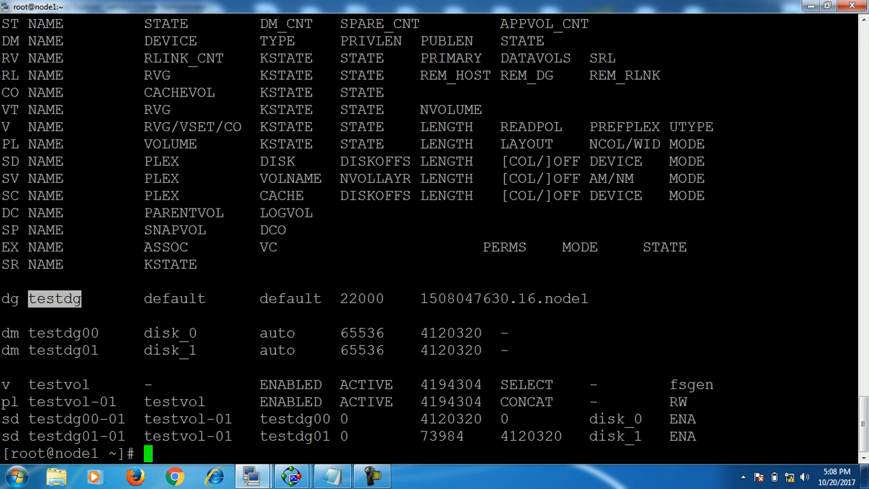
{"action": "left_click_drag", "start_coordinate": [28, 385], "coordinate": [89, 384]}
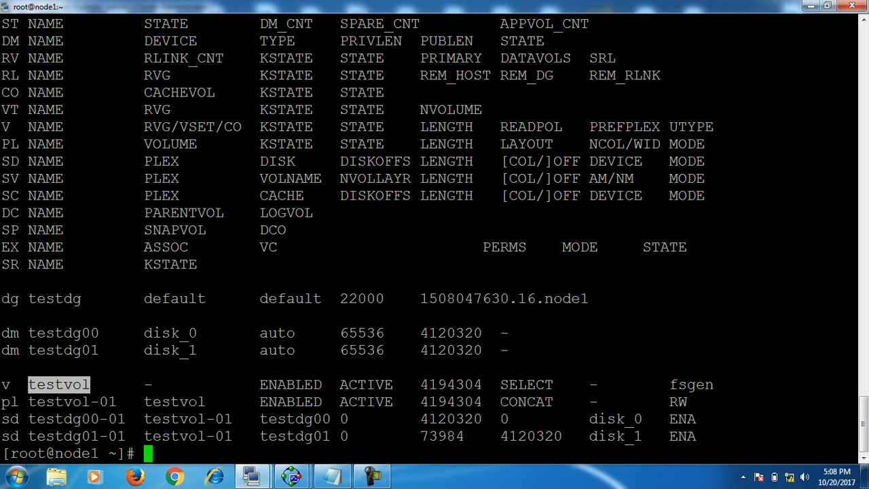
Step: Back in Cluster Explorer, set the DiskGroup attribute to testdg and add the dg_testsg resource as non-critical
{"action": "mouse_move", "coordinate": [291, 476]}
{"action": "left_click", "coordinate": [362, 407]}
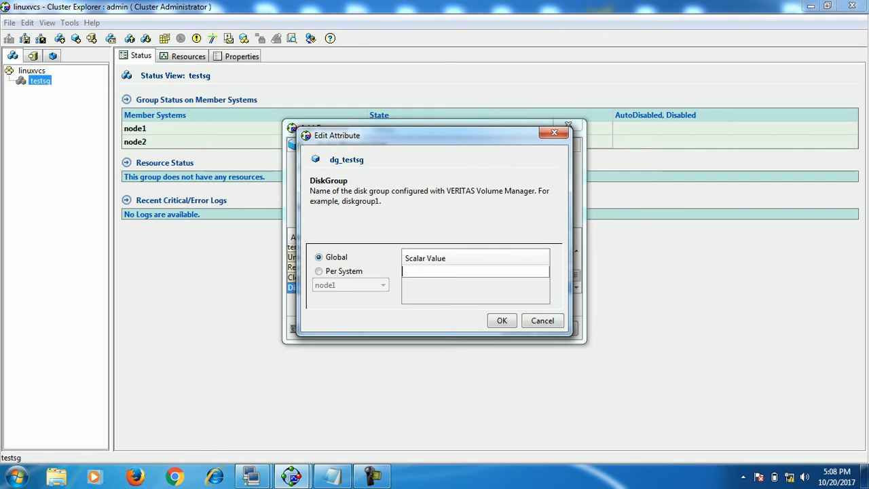
{"action": "type", "text": "testdg"}
{"action": "key", "text": "Return"}
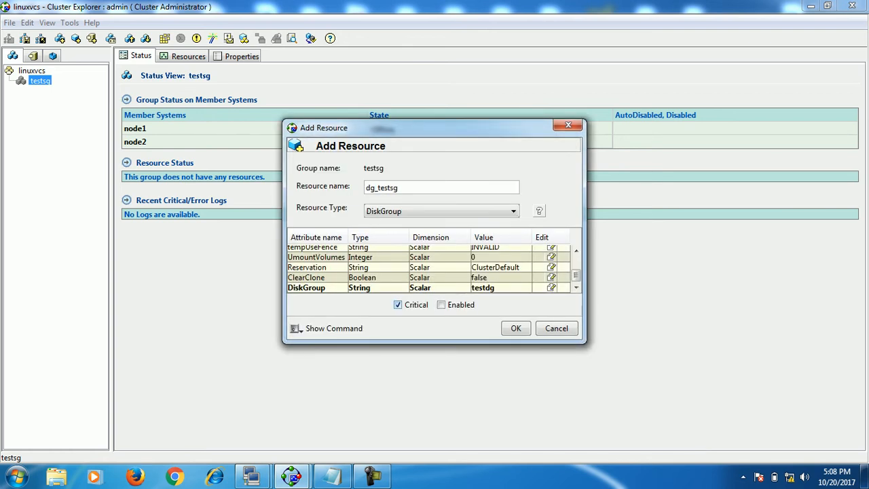
{"action": "left_click", "coordinate": [399, 305]}
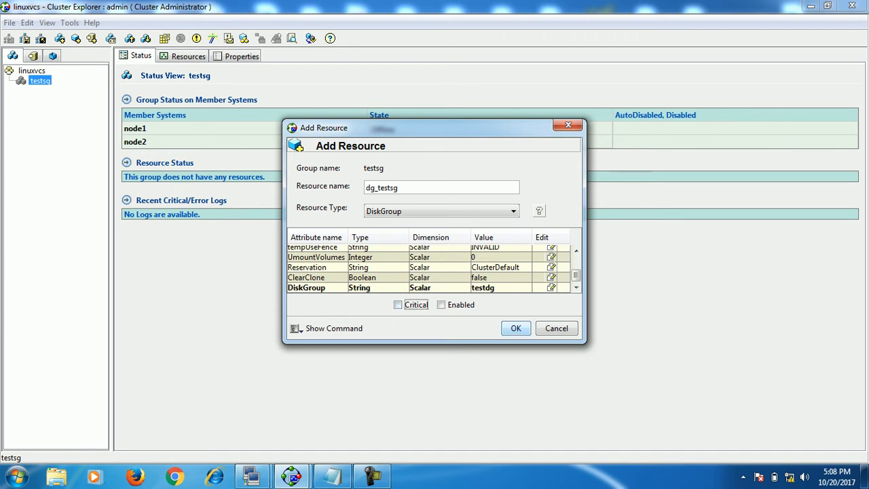
{"action": "left_click", "coordinate": [517, 329]}
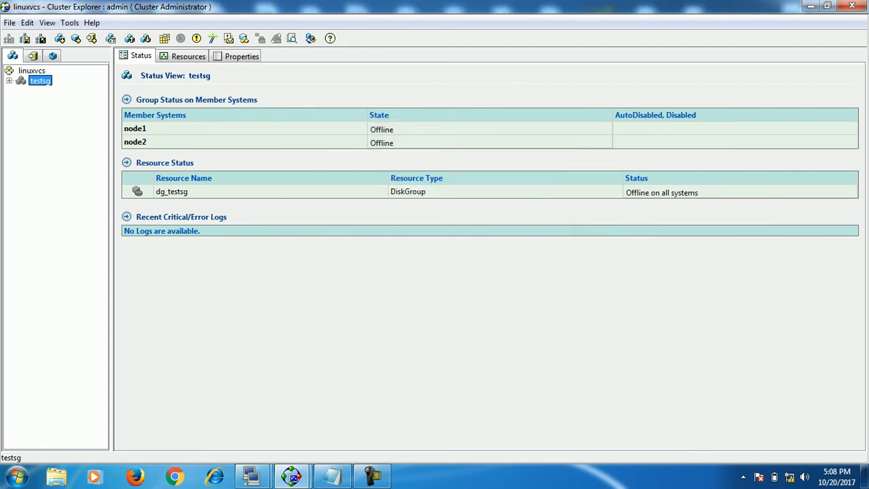
Step: Start adding a resource named vol1_testsg to the testsg group, with Volume as its resource type
{"action": "right_click", "coordinate": [39, 80]}
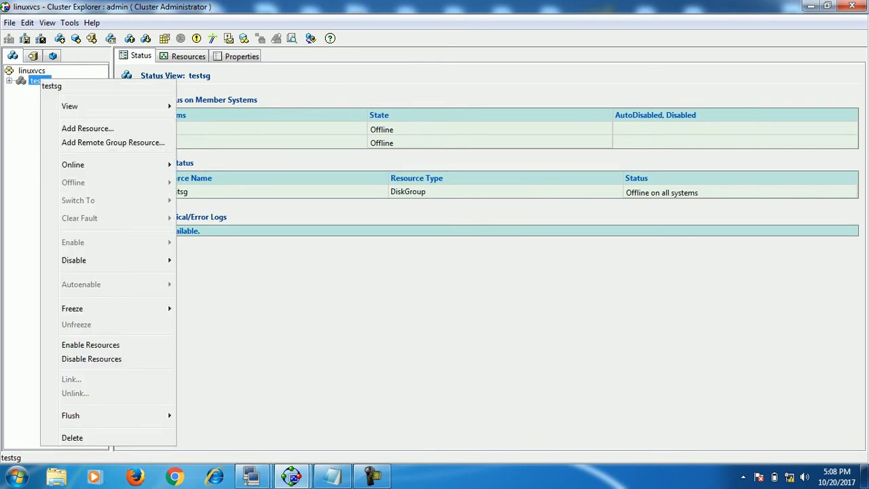
{"action": "left_click", "coordinate": [87, 127]}
{"action": "left_click", "coordinate": [10, 80]}
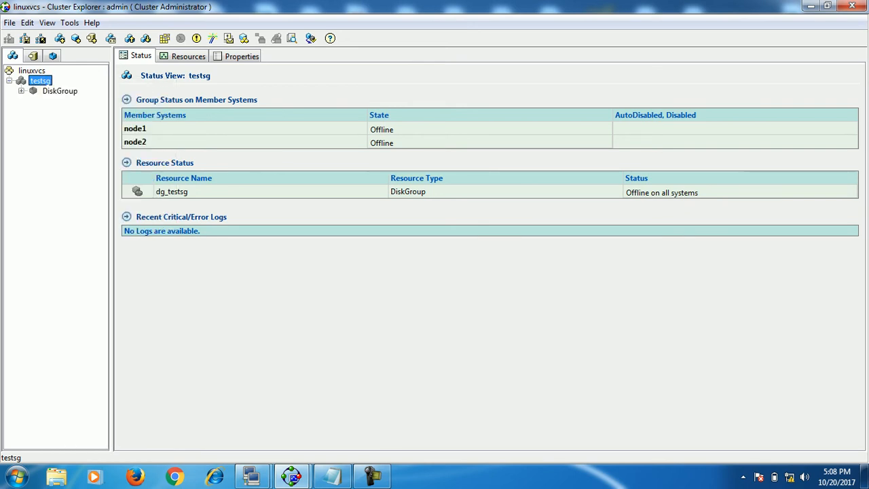
{"action": "right_click", "coordinate": [44, 83]}
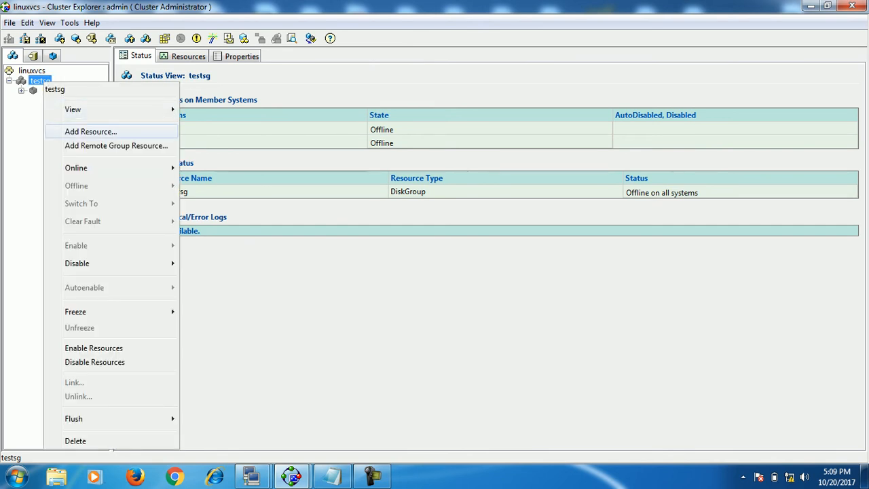
{"action": "left_click", "coordinate": [91, 132]}
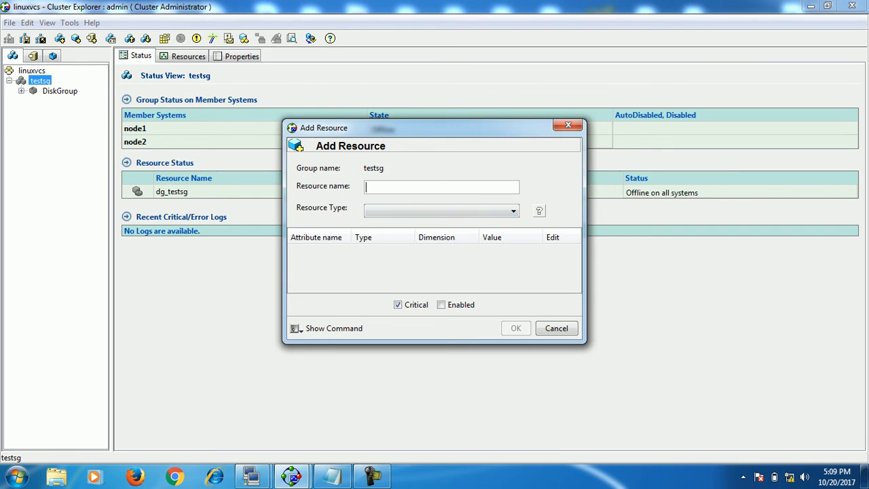
{"action": "type", "text": "vol1_testsg"}
{"action": "left_click", "coordinate": [513, 211]}
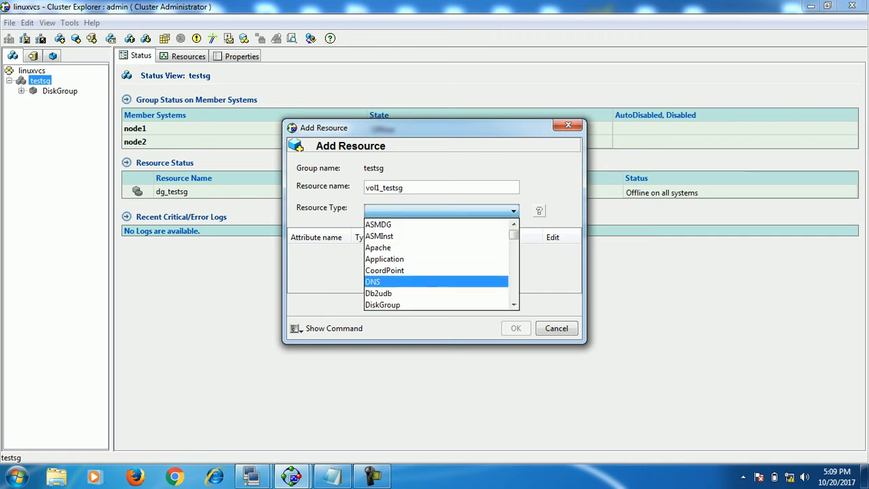
{"action": "scroll", "coordinate": [436, 265], "scroll_direction": "down", "scroll_amount": 7}
{"action": "scroll", "coordinate": [436, 265], "scroll_direction": "down", "scroll_amount": 5}
{"action": "left_click", "coordinate": [407, 294]}
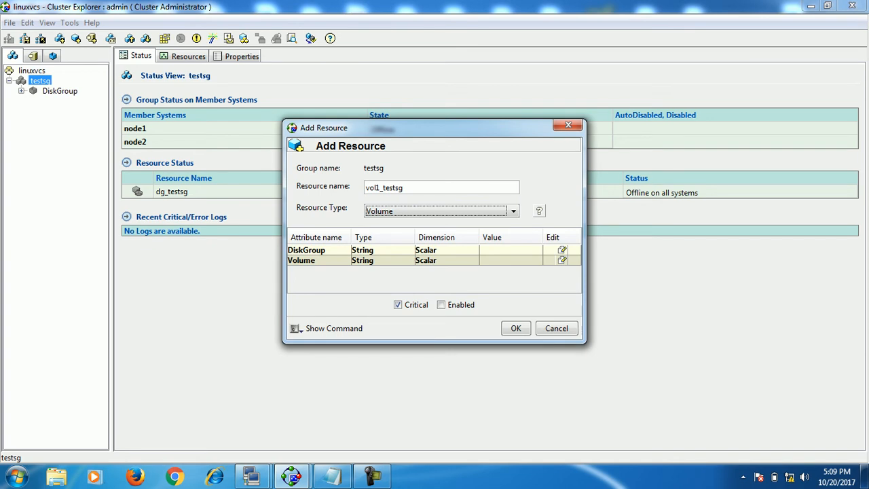
Step: Set the DiskGroup attribute of vol1_testsg to testdg and enter testvol as its Volume attribute
{"action": "left_click", "coordinate": [562, 250]}
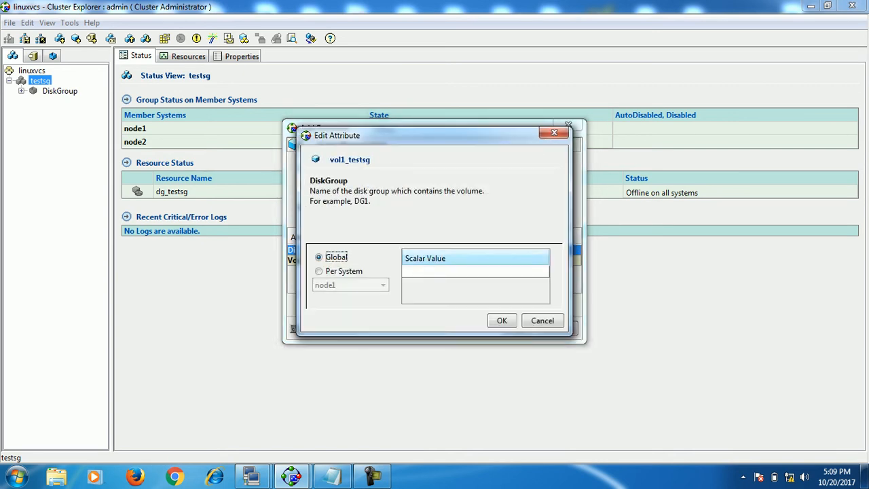
{"action": "left_click", "coordinate": [476, 272]}
{"action": "type", "text": "testdg"}
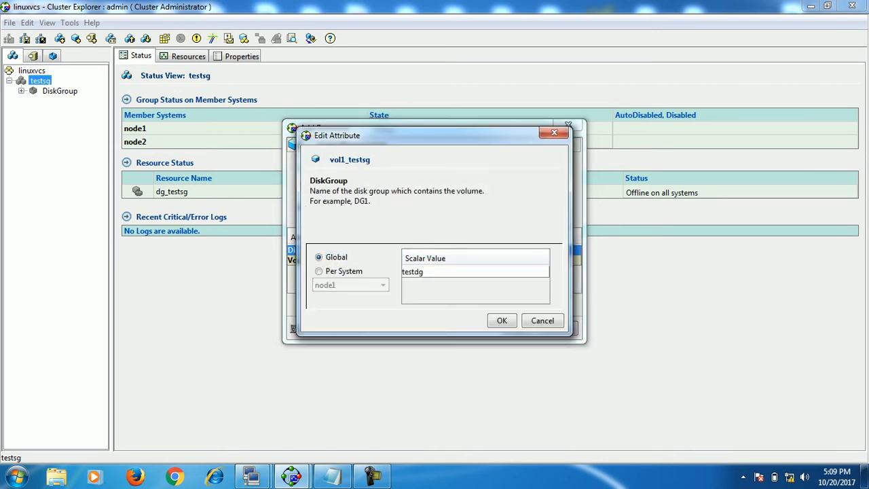
{"action": "key", "text": "Return"}
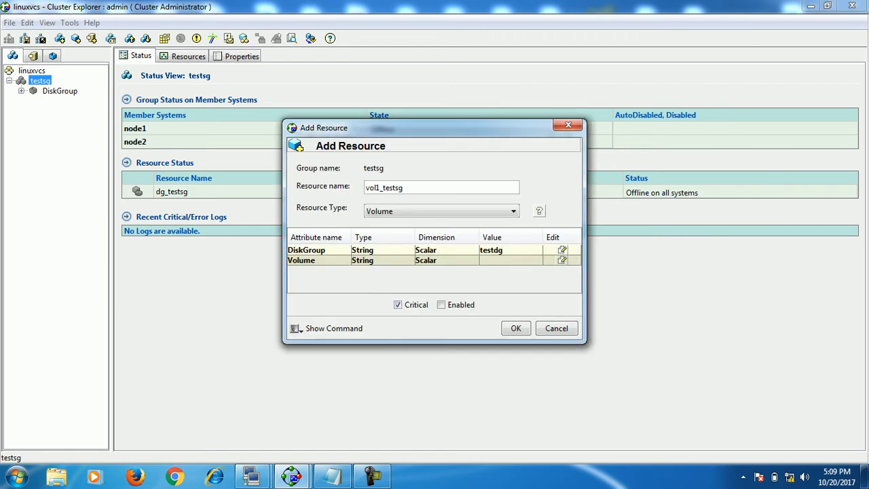
{"action": "left_click", "coordinate": [562, 260]}
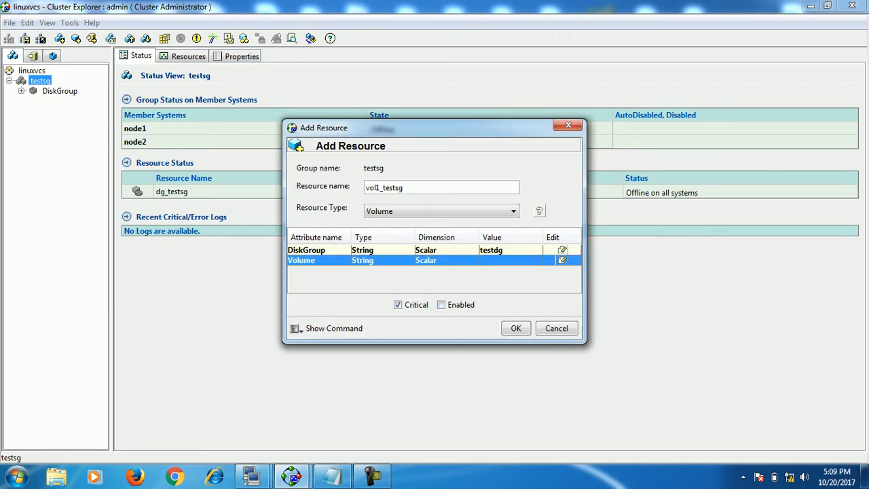
{"action": "double_click", "coordinate": [489, 271]}
{"action": "type", "text": "testvol"}
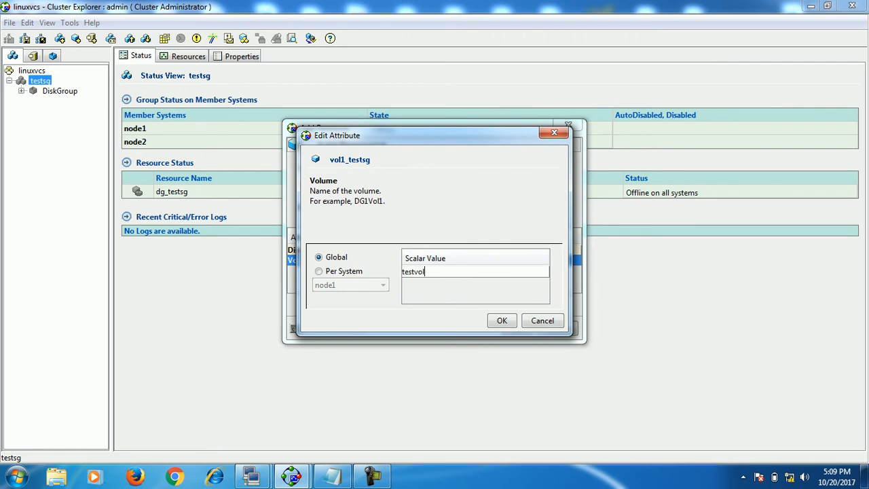
Step: Check the volume name in the node1 terminal, and add the vol1_testsg resource to the group as non-critical
{"action": "left_click", "coordinate": [252, 477]}
{"action": "left_click", "coordinate": [180, 416]}
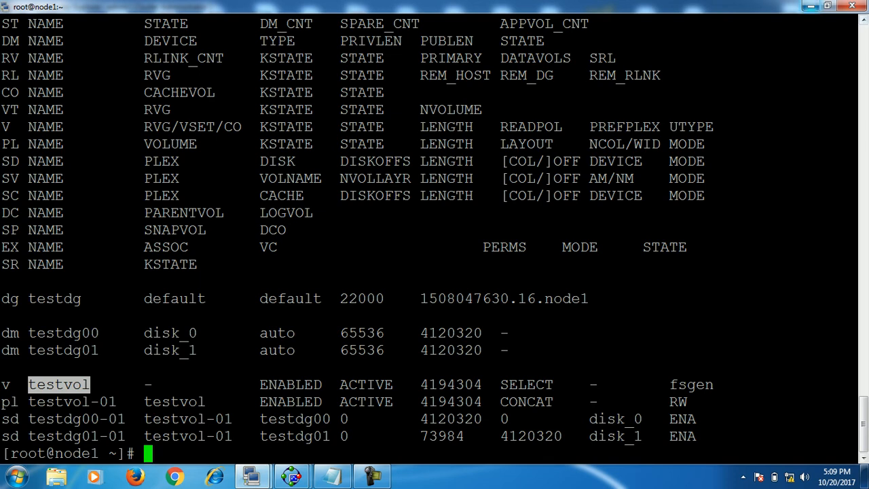
{"action": "left_click", "coordinate": [811, 6]}
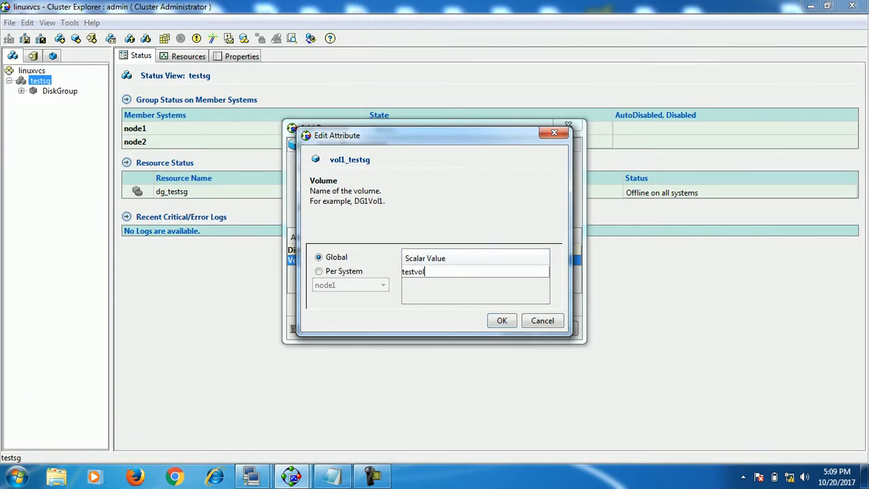
{"action": "left_click", "coordinate": [502, 320]}
{"action": "left_click", "coordinate": [399, 305]}
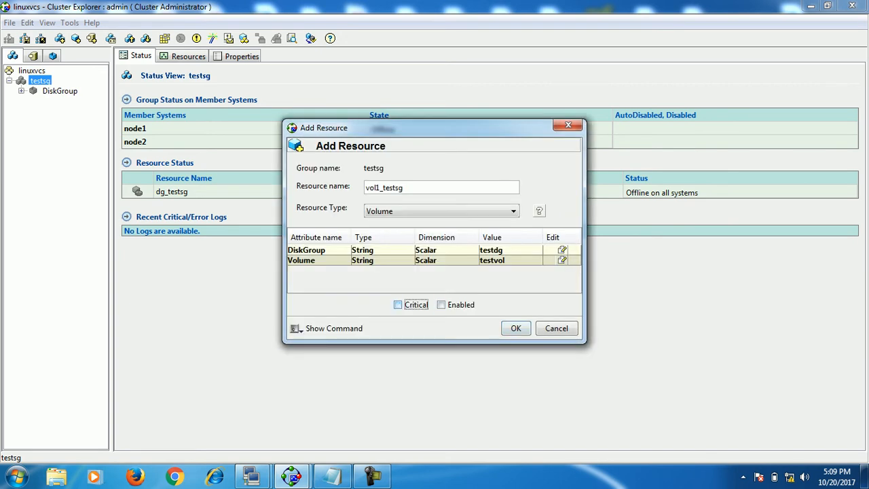
{"action": "left_click", "coordinate": [516, 328]}
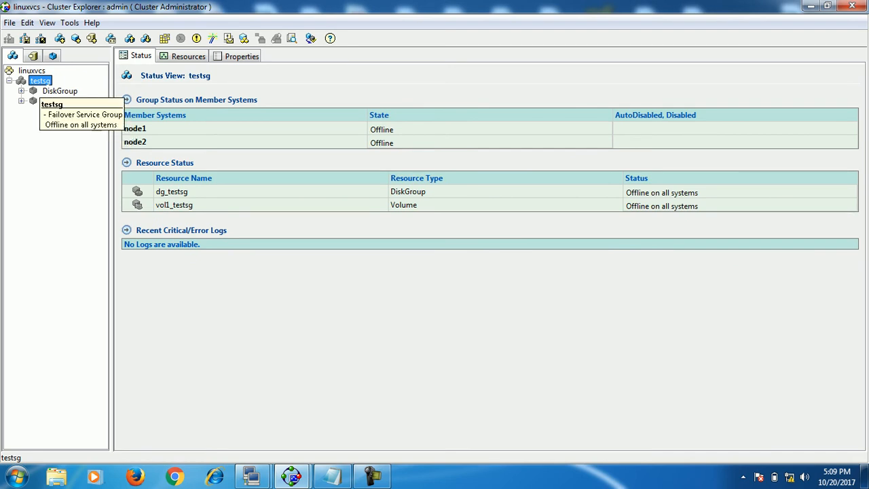
Step: Start adding a non-critical resource named mnt_testsg to the testsg group, with Mount as its resource type
{"action": "right_click", "coordinate": [40, 81]}
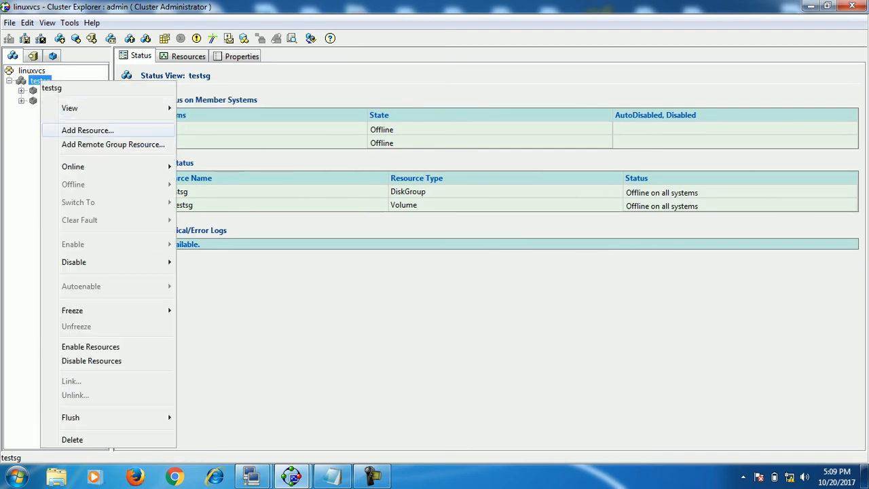
{"action": "left_click", "coordinate": [85, 129]}
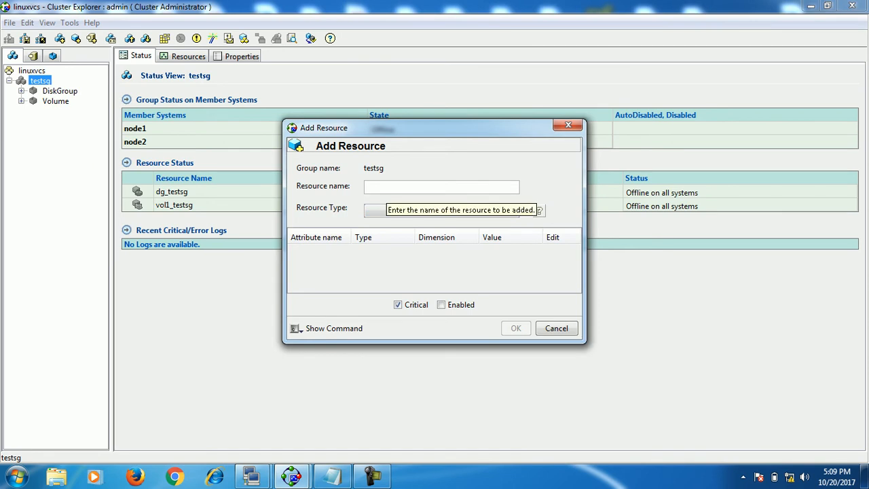
{"action": "type", "text": "mnt_testsg"}
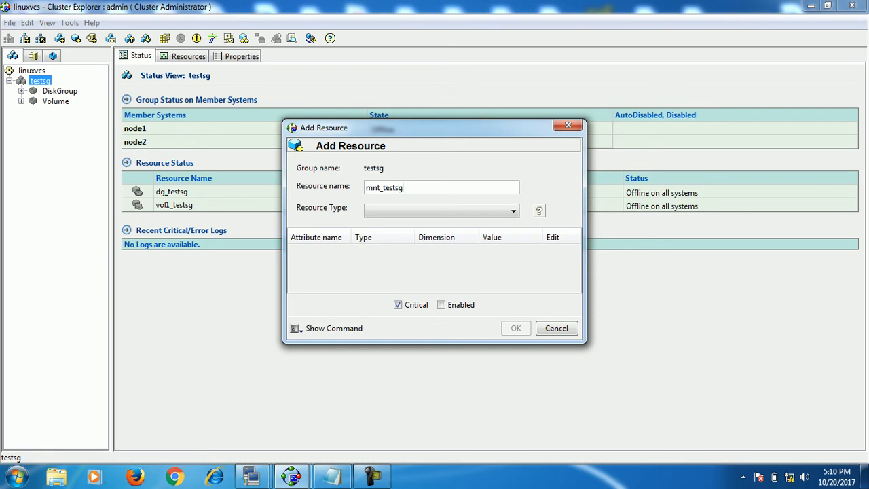
{"action": "left_click", "coordinate": [442, 211]}
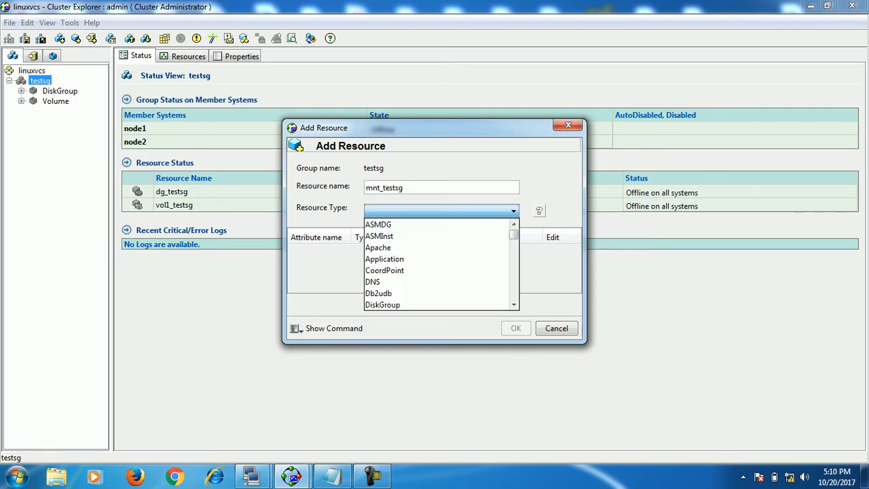
{"action": "scroll", "coordinate": [437, 281], "scroll_direction": "down", "scroll_amount": 3}
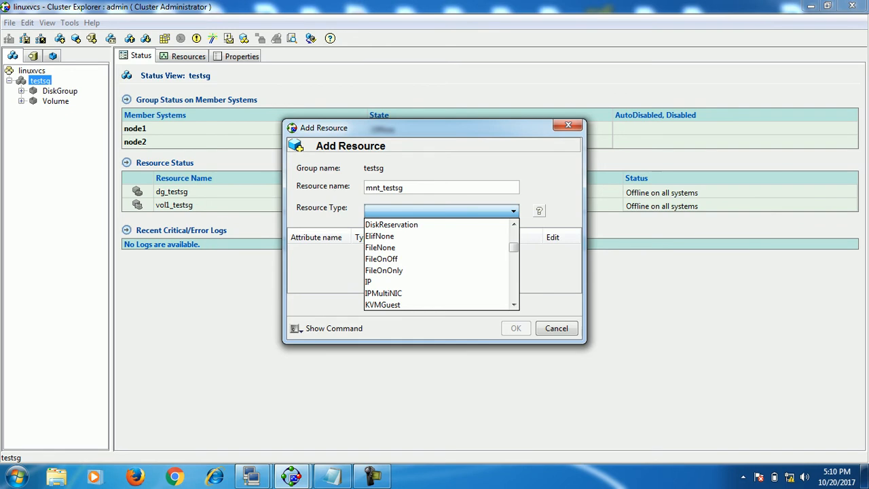
{"action": "scroll", "coordinate": [441, 265], "scroll_direction": "down", "scroll_amount": 6}
{"action": "scroll", "coordinate": [441, 265], "scroll_direction": "up", "scroll_amount": 3}
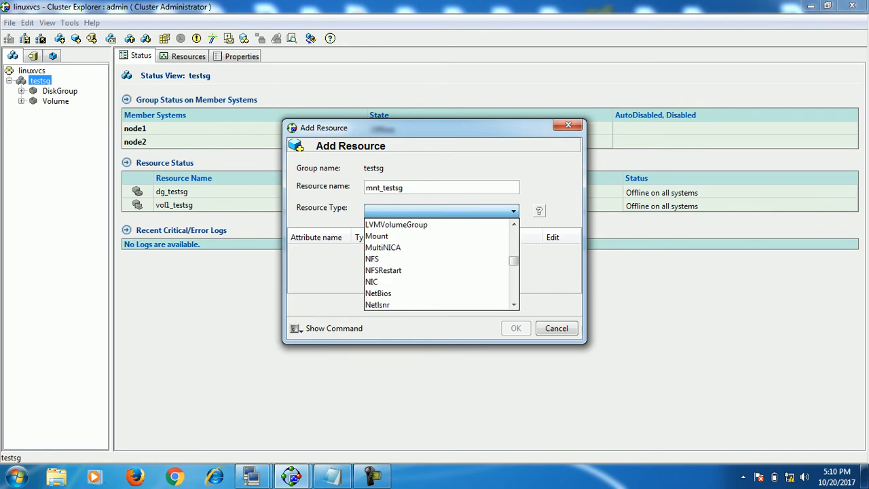
{"action": "left_click", "coordinate": [377, 236]}
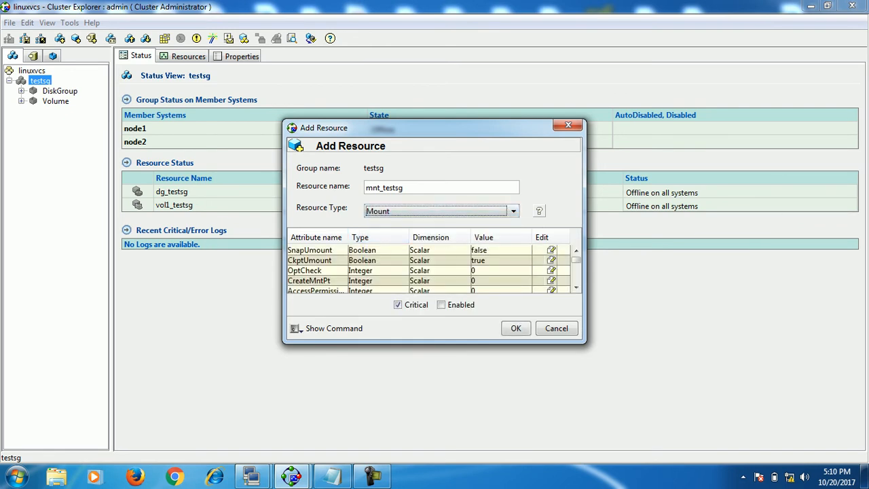
{"action": "left_click", "coordinate": [398, 305]}
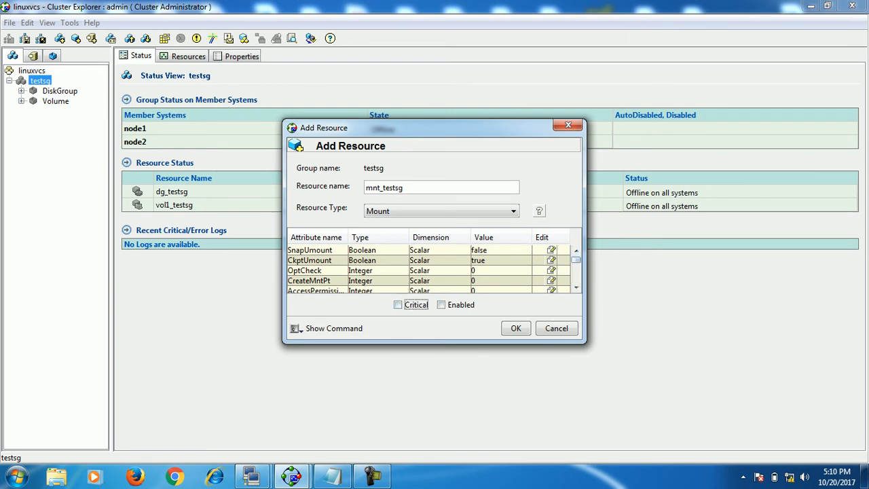
Step: Set the MountPoint attribute of mnt_testsg to /var/www/html
{"action": "left_click", "coordinate": [576, 287]}
{"action": "scroll", "coordinate": [434, 269], "scroll_direction": "down", "scroll_amount": 2}
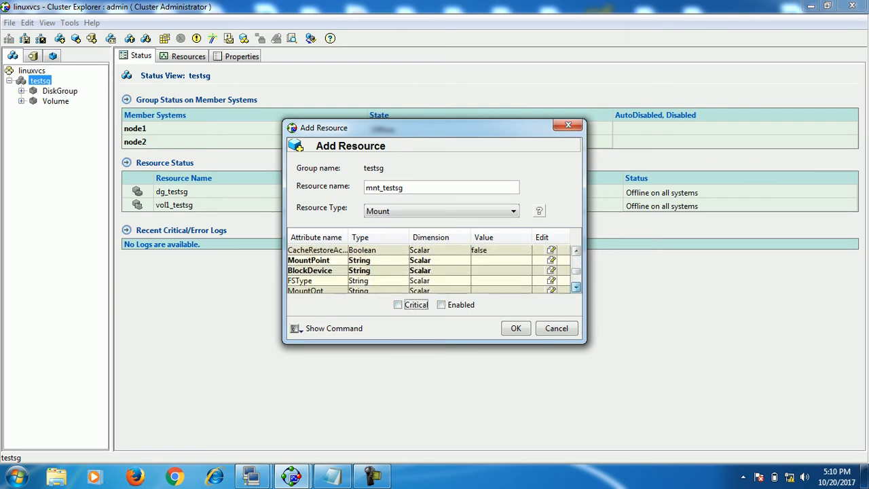
{"action": "left_click", "coordinate": [551, 260]}
{"action": "left_click", "coordinate": [475, 272]}
{"action": "double_click", "coordinate": [475, 272]}
{"action": "type", "text": "/"}
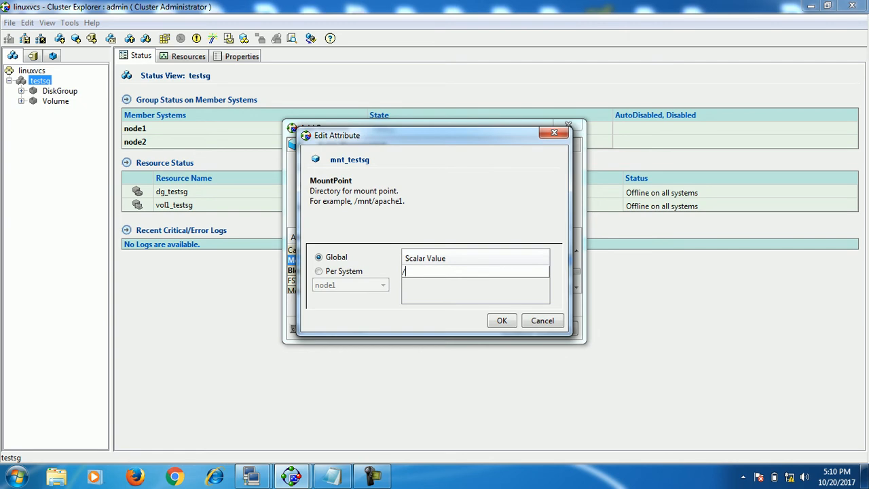
{"action": "type", "text": "var/www/html"}
{"action": "key", "text": "Return"}
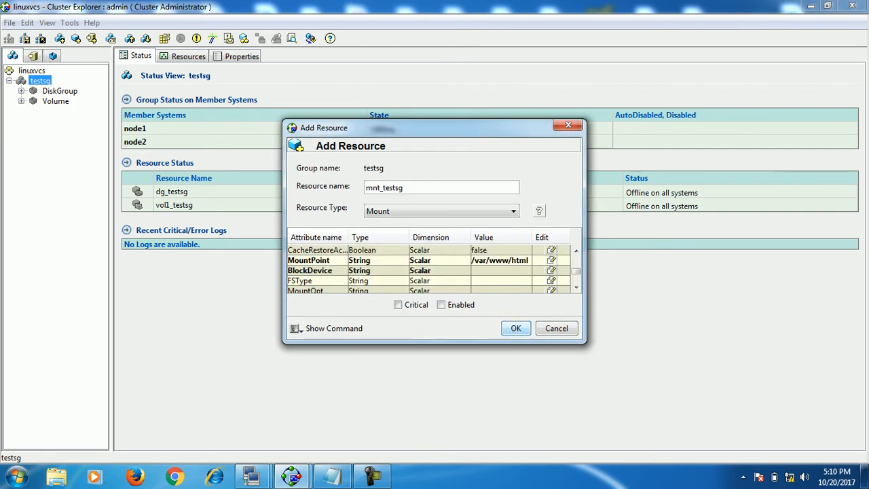
Step: Open the BlockDevice attribute of mnt_testsg, switch to the node1 terminal, and enter and copy the path /dev/vx/dsk/testdg/testvol
{"action": "left_click", "coordinate": [551, 271]}
{"action": "left_click", "coordinate": [252, 476]}
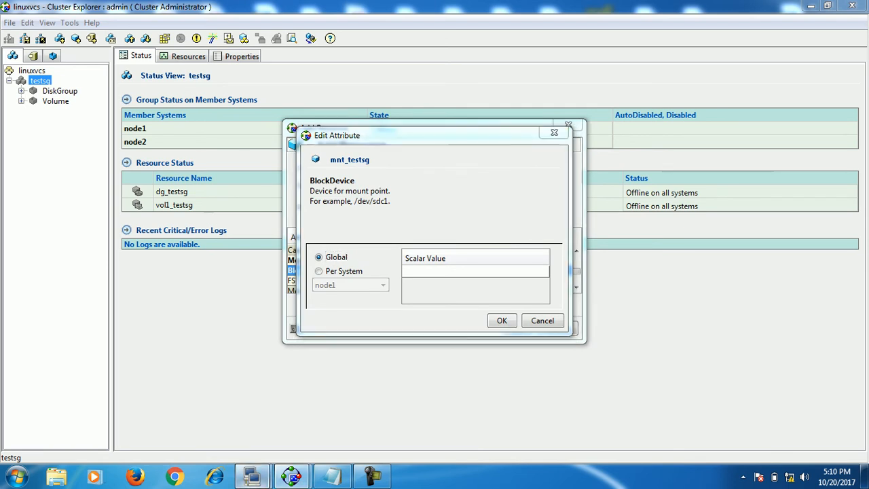
{"action": "left_click", "coordinate": [186, 424]}
{"action": "type", "text": "cd /"}
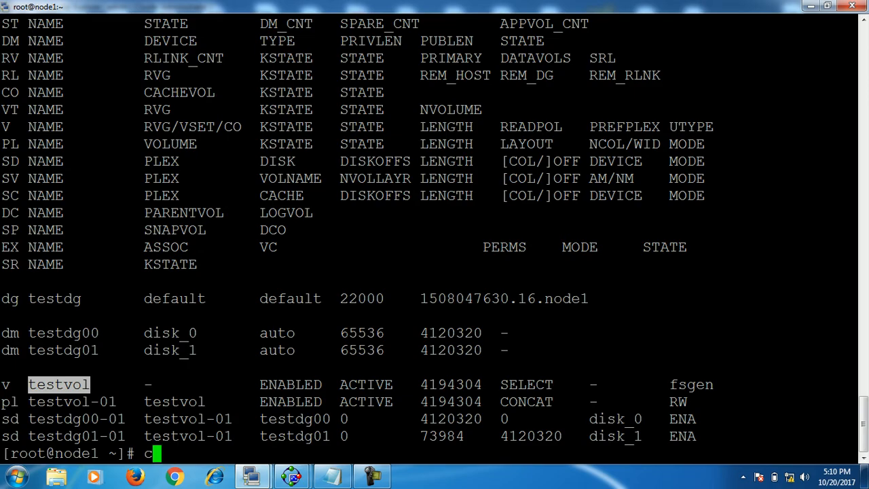
{"action": "type", "text": "de"}
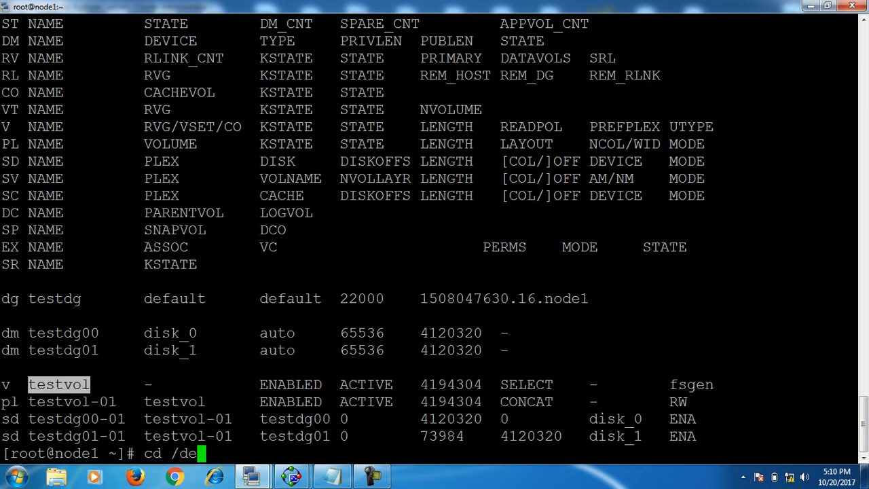
{"action": "type", "text": "v/vx/ds"}
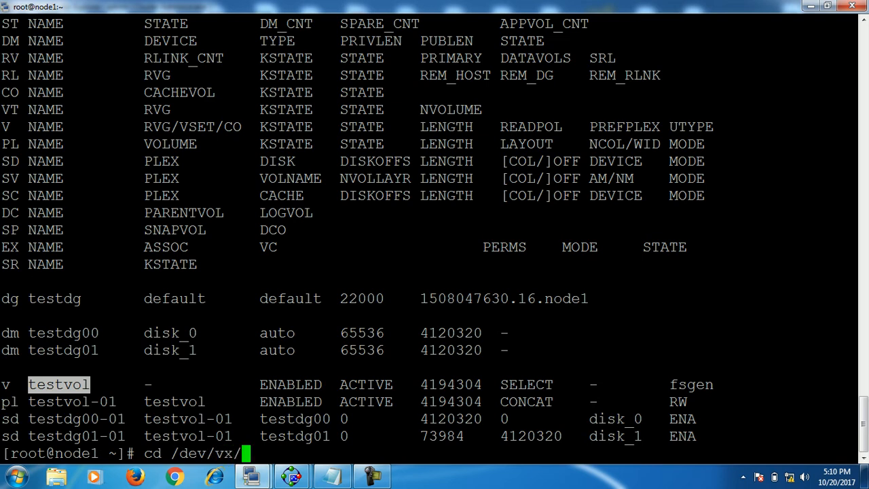
{"action": "key", "text": "Tab"}
{"action": "key", "text": "Tab"}
{"action": "key", "text": "Tab"}
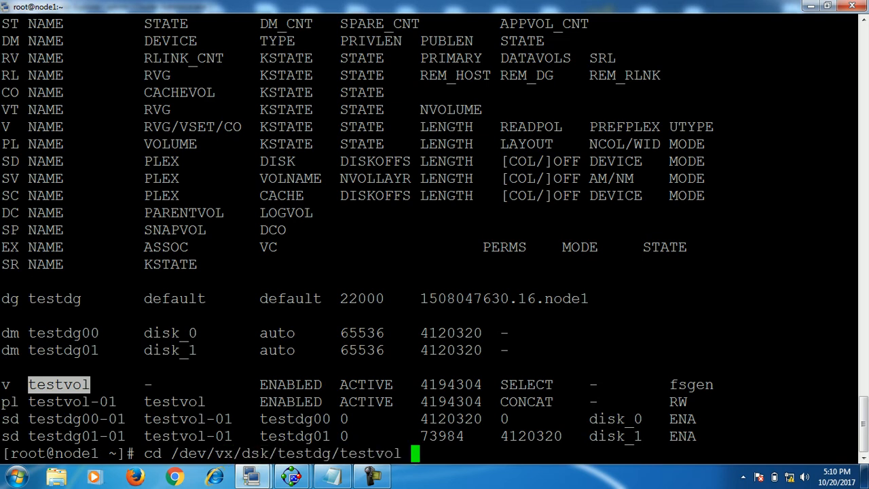
{"action": "left_click_drag", "start_coordinate": [171, 453], "coordinate": [402, 453]}
{"action": "key", "text": "ctrl+c"}
Step: Return to Cluster Explorer and set the BlockDevice attribute of mnt_testsg to the copied path /dev/vx/dsk/testdg/testvol
{"action": "left_click", "coordinate": [292, 478]}
{"action": "left_click", "coordinate": [449, 353]}
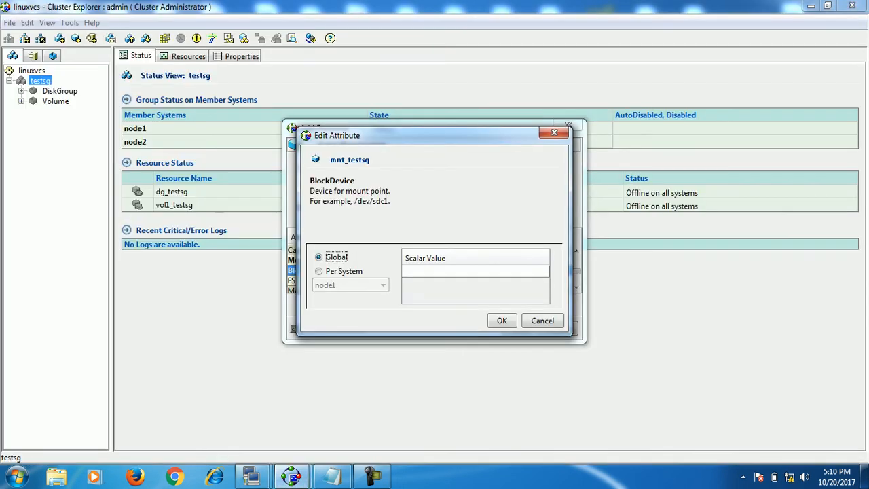
{"action": "double_click", "coordinate": [475, 271]}
{"action": "key", "text": "ctrl+v"}
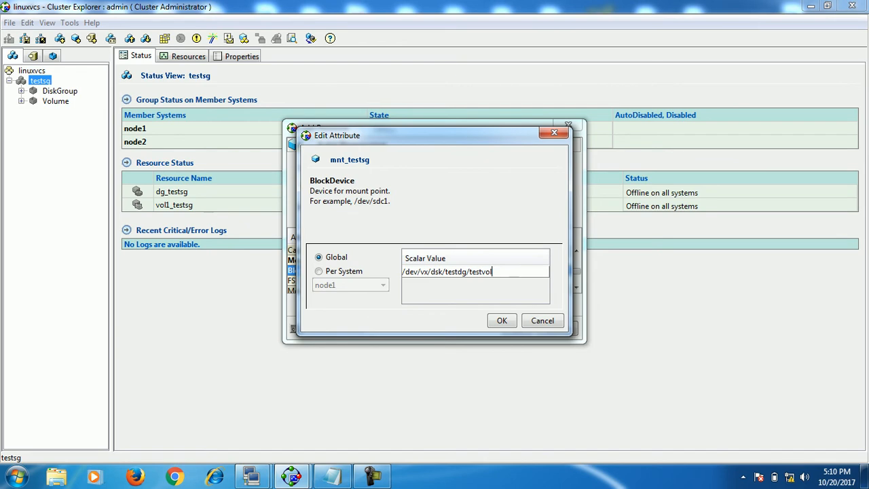
{"action": "key", "text": "Return"}
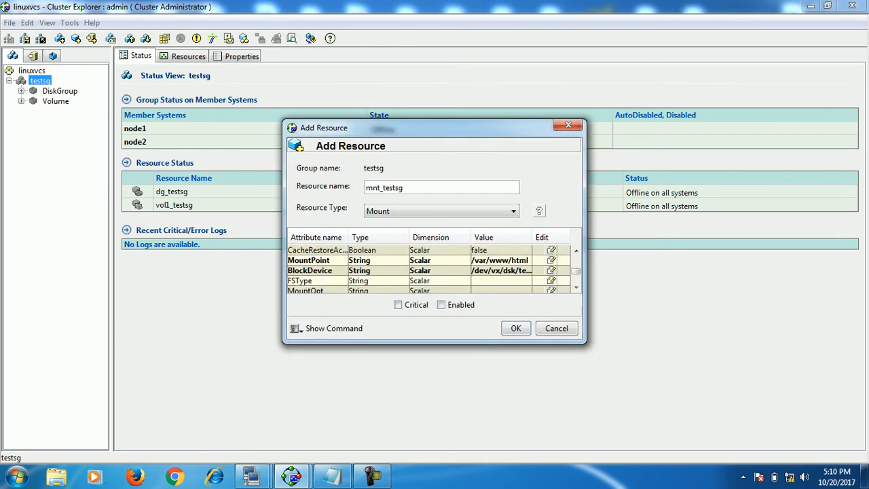
Step: Set the FSType attribute of the mnt_testsg resource to vxfs
{"action": "left_click", "coordinate": [552, 280]}
{"action": "double_click", "coordinate": [475, 272]}
{"action": "type", "text": "vxfs"}
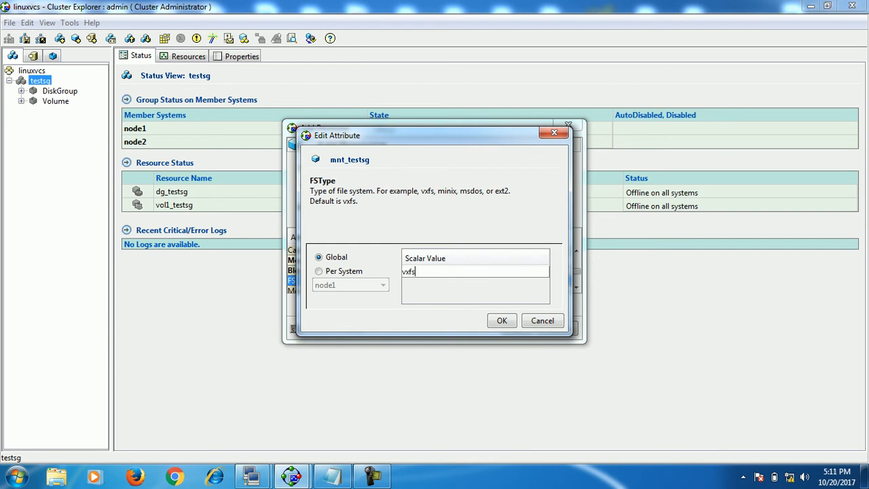
{"action": "key", "text": "Return"}
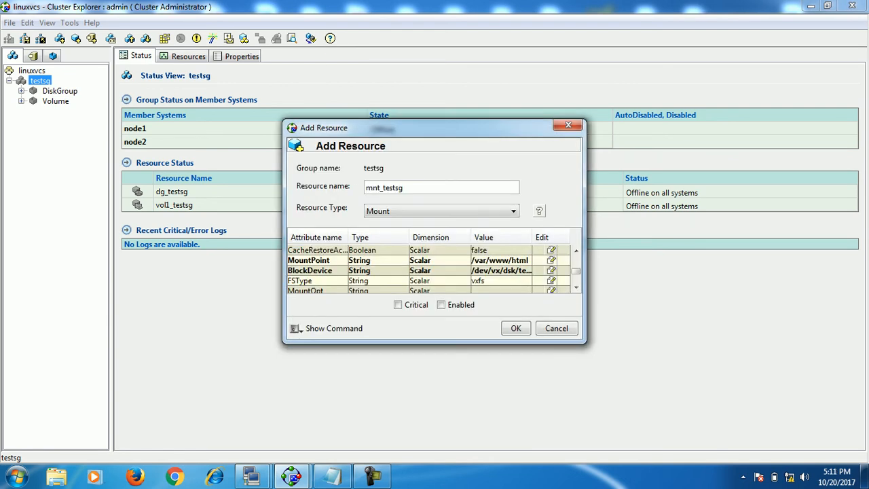
Step: Set the FsckOpt attribute of mnt_testsg to %-y and add the Mount resource to the testsg group
{"action": "left_click", "coordinate": [576, 287]}
{"action": "left_click", "coordinate": [576, 287]}
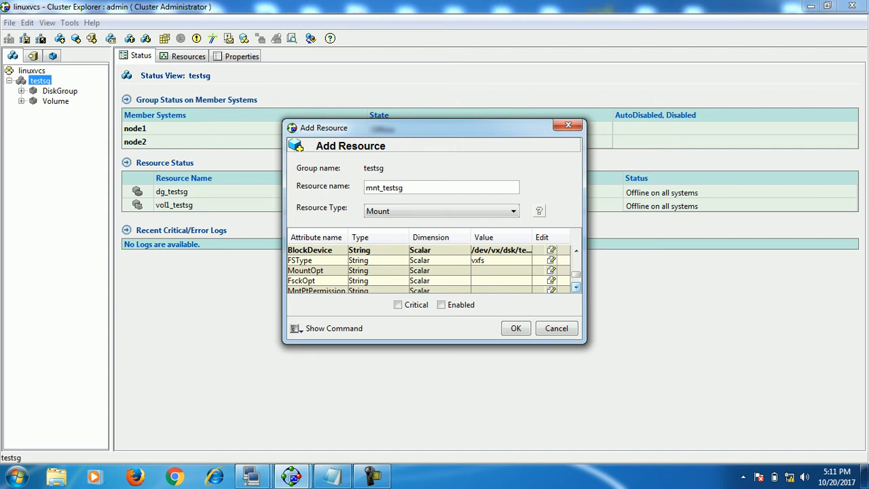
{"action": "left_click", "coordinate": [552, 280]}
{"action": "double_click", "coordinate": [475, 271]}
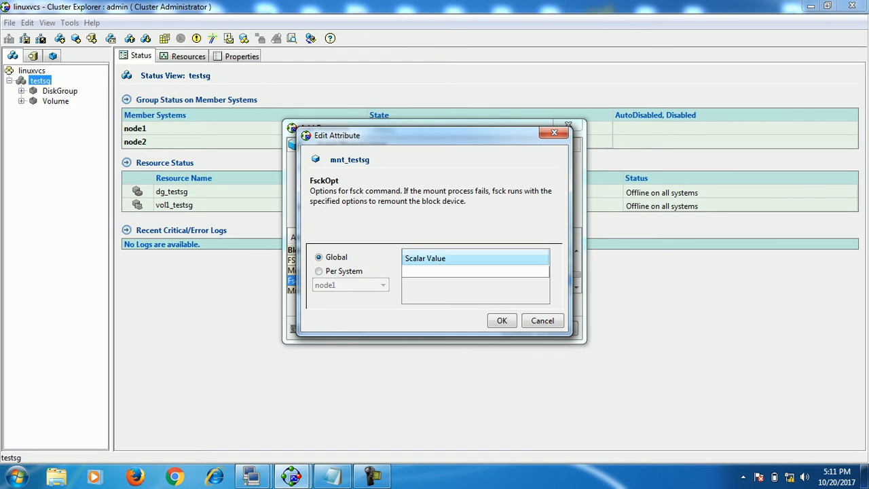
{"action": "type", "text": "%-y"}
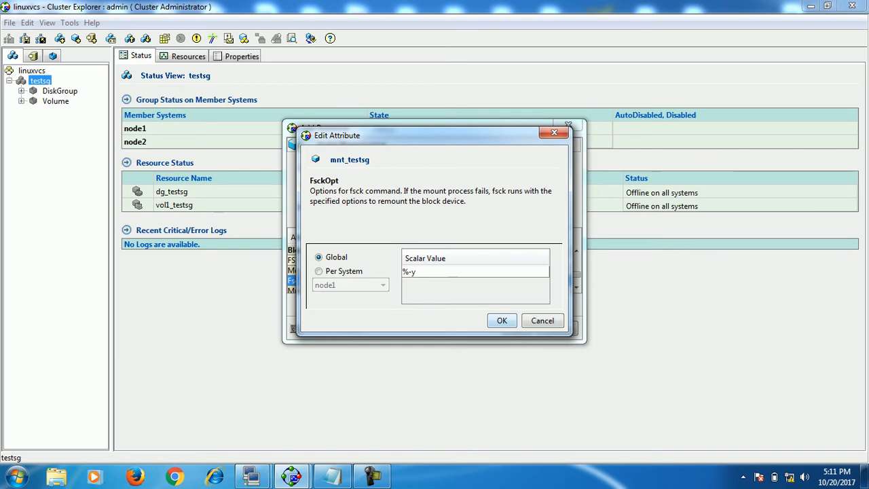
{"action": "key", "text": "Return"}
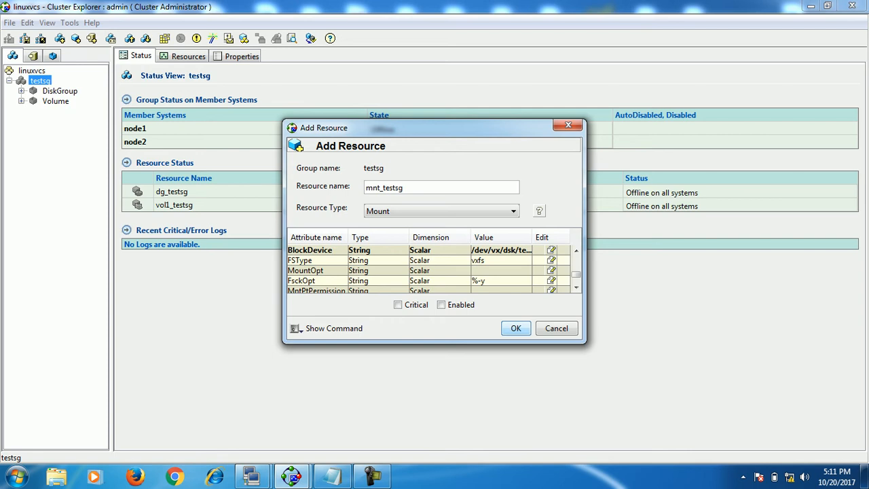
{"action": "key", "text": "Return"}
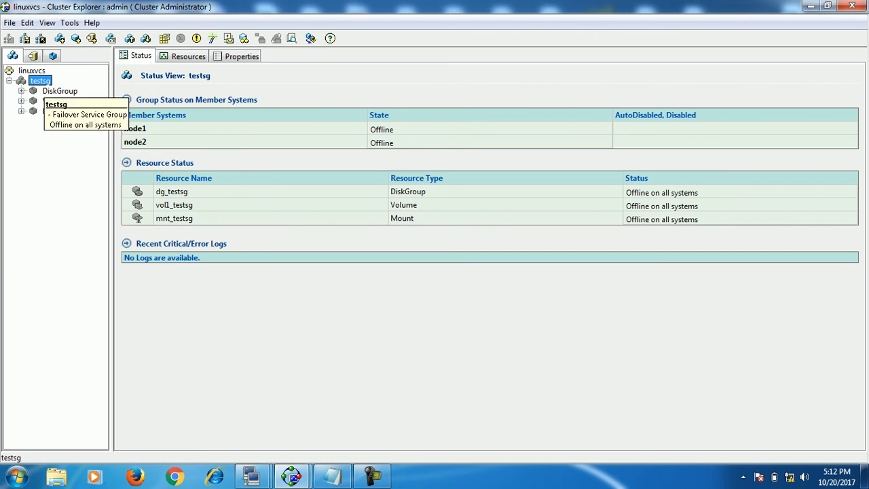
Step: Start adding a resource named nic_testsg to the testsg group, with NIC as its resource type
{"action": "right_click", "coordinate": [40, 82]}
{"action": "left_click", "coordinate": [86, 131]}
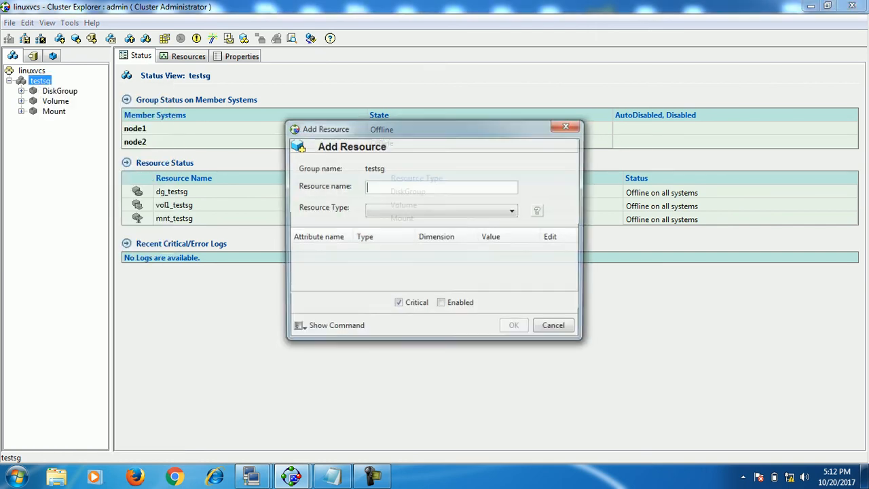
{"action": "type", "text": "nic_testsg"}
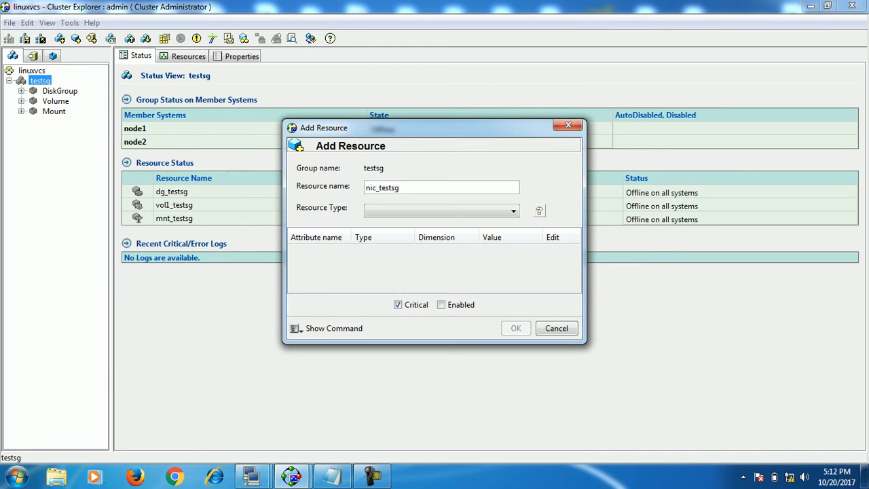
{"action": "left_click", "coordinate": [513, 211]}
{"action": "scroll", "coordinate": [437, 292], "scroll_direction": "down", "scroll_amount": 2}
{"action": "scroll", "coordinate": [437, 265], "scroll_direction": "down", "scroll_amount": 2}
{"action": "scroll", "coordinate": [437, 265], "scroll_direction": "down", "scroll_amount": 3}
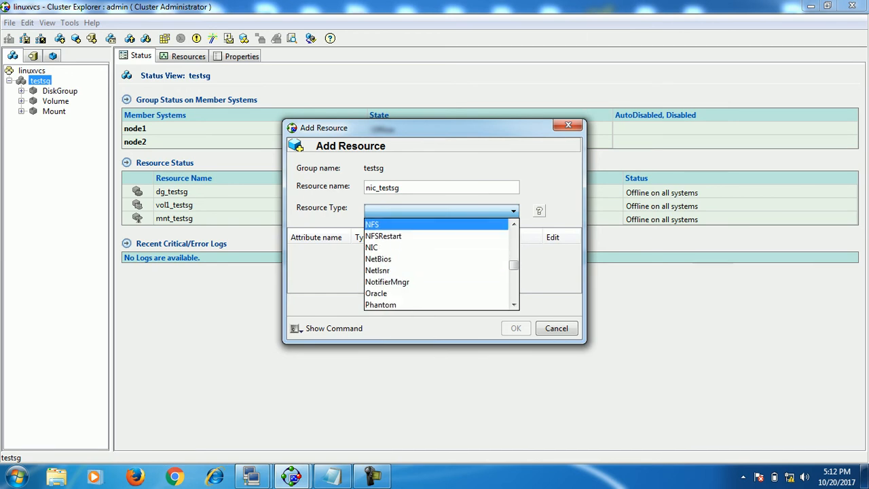
{"action": "left_click", "coordinate": [407, 247]}
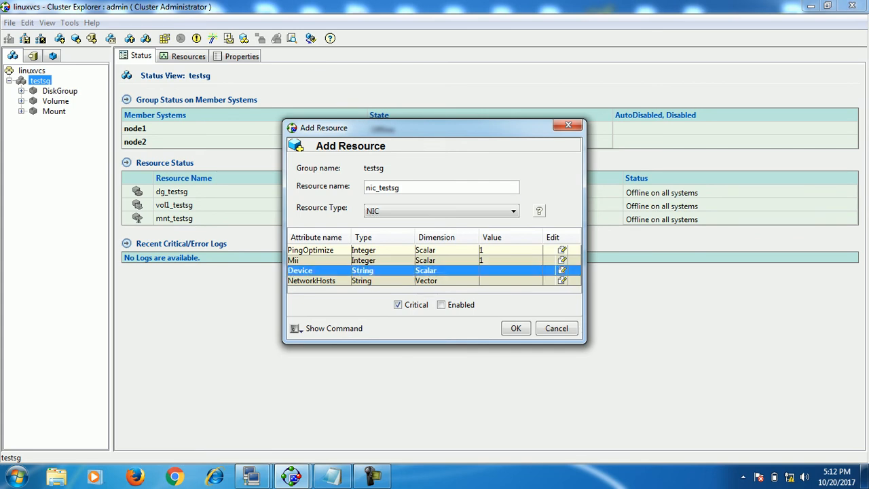
Step: Set the Device attribute of nic_testsg to eth0 and add 192.168.0.0 to its NetworkHosts list
{"action": "left_click", "coordinate": [562, 270]}
{"action": "double_click", "coordinate": [475, 271]}
{"action": "type", "text": "eth0"}
{"action": "key", "text": "Return"}
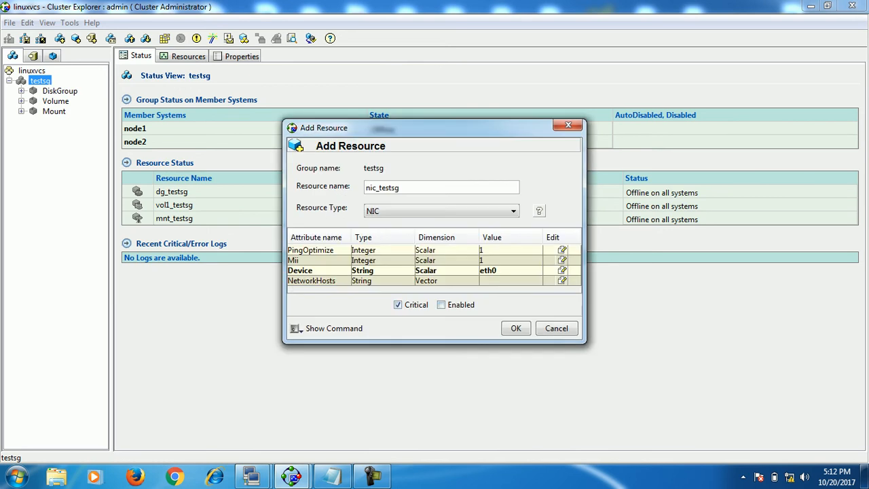
{"action": "left_click", "coordinate": [563, 280]}
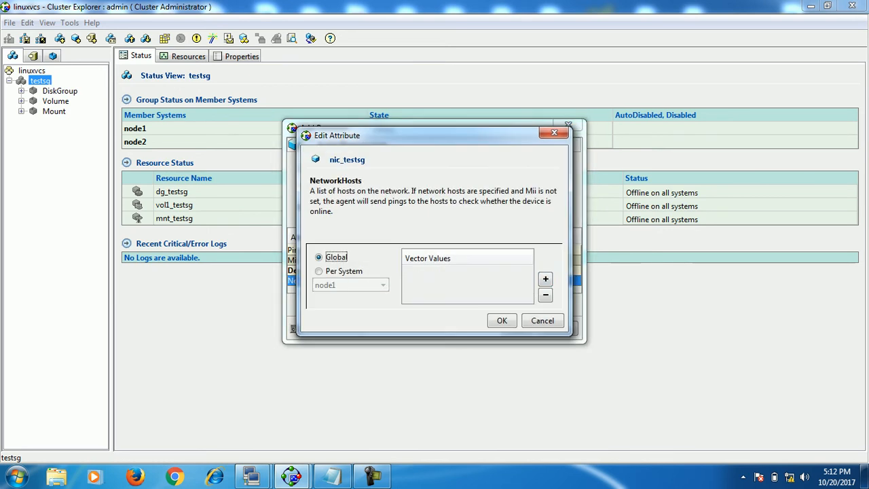
{"action": "left_click", "coordinate": [545, 279]}
{"action": "type", "text": "192.168.0.0"}
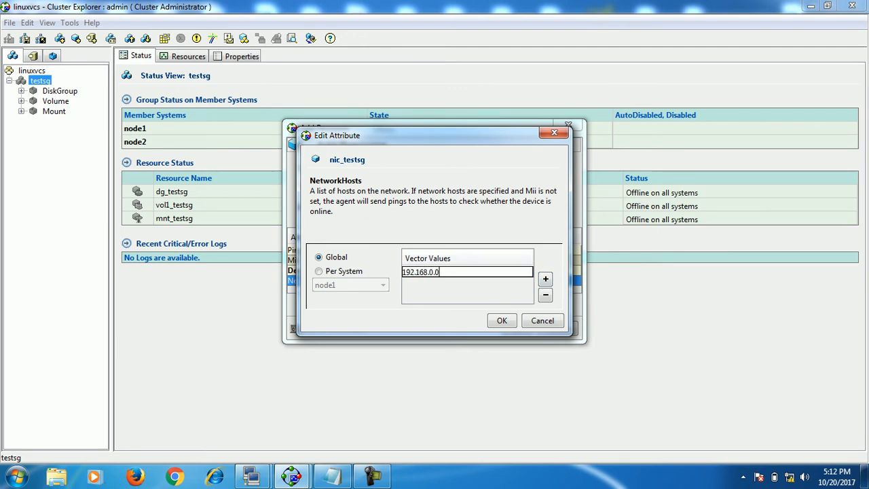
{"action": "left_click", "coordinate": [502, 321]}
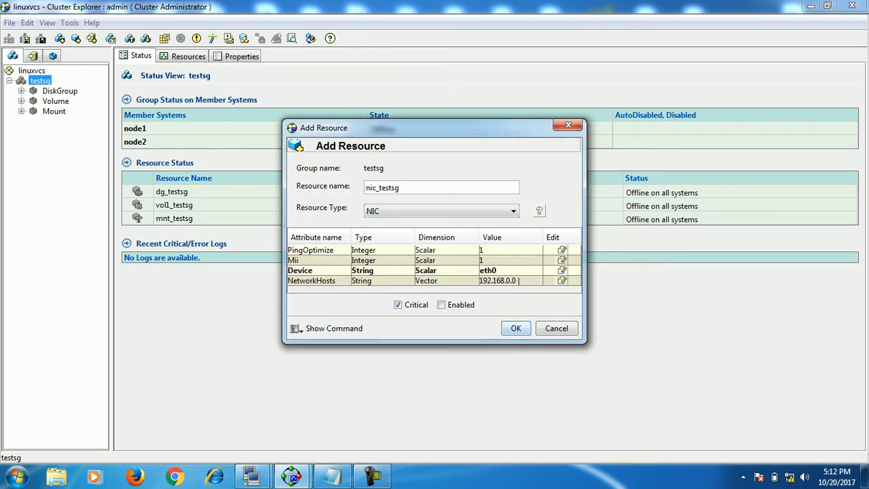
Step: Make nic_testsg non-critical and enabled, and add it to the testsg group
{"action": "left_click", "coordinate": [398, 305]}
{"action": "left_click", "coordinate": [442, 305]}
{"action": "left_click", "coordinate": [516, 328]}
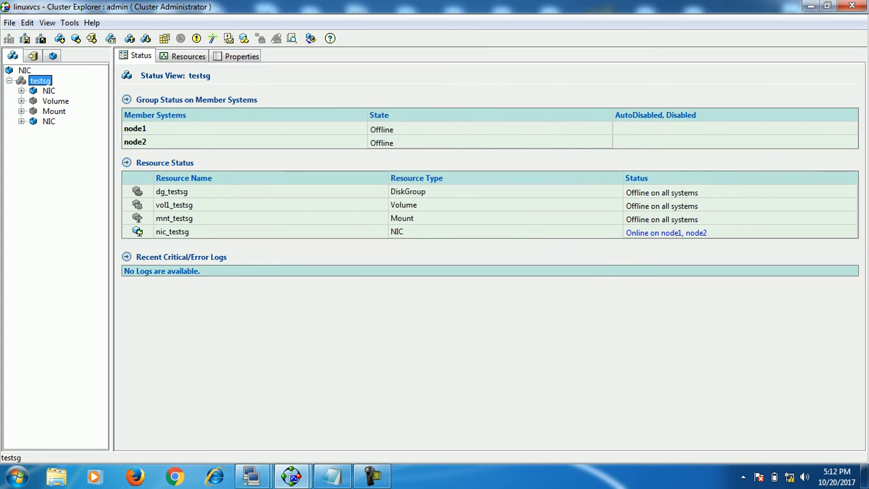
Step: Start adding a resource named ip_testsg to the testsg group, with IP as its resource type
{"action": "right_click", "coordinate": [42, 83]}
{"action": "key", "text": "Return"}
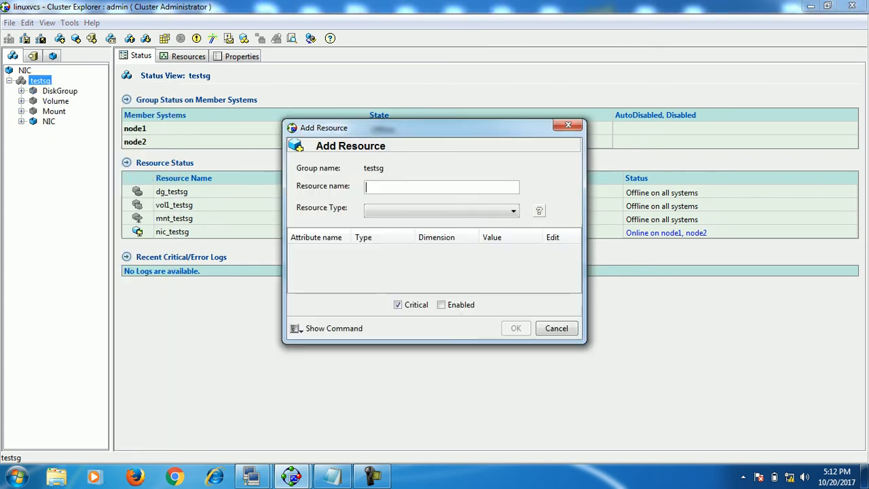
{"action": "type", "text": "ip"}
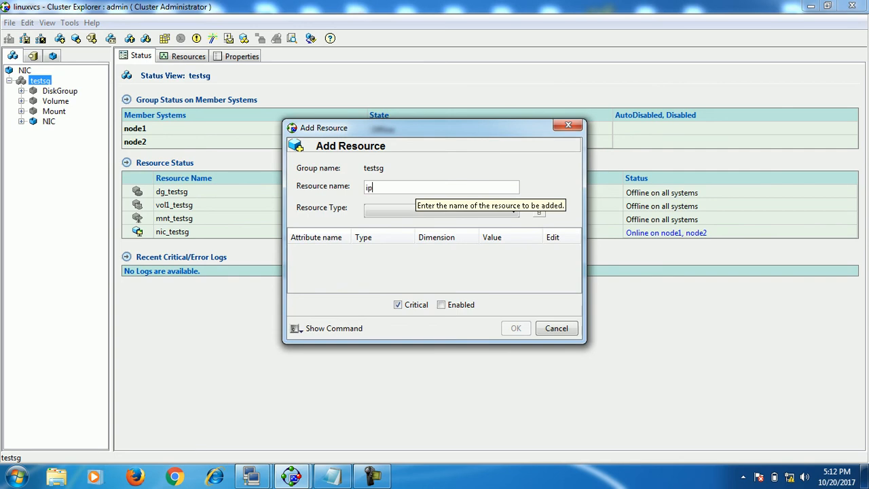
{"action": "type", "text": "-testsg"}
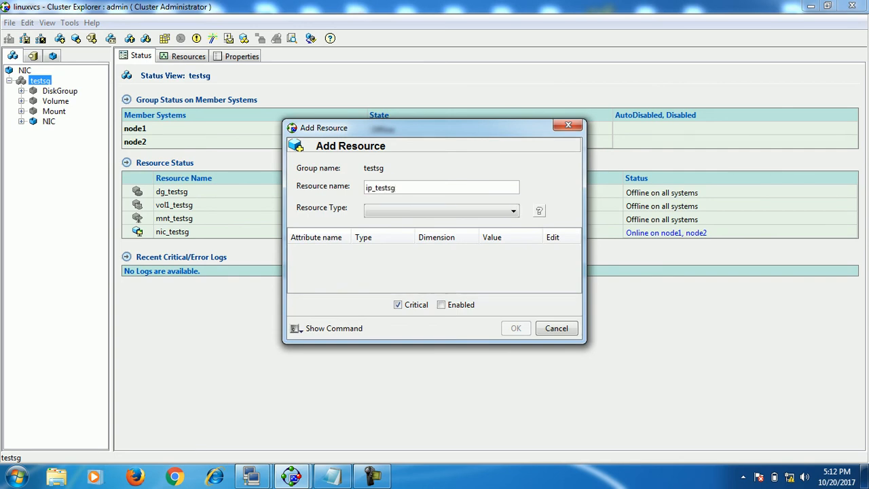
{"action": "left_click", "coordinate": [441, 211]}
{"action": "scroll", "coordinate": [437, 248], "scroll_direction": "down", "scroll_amount": 3}
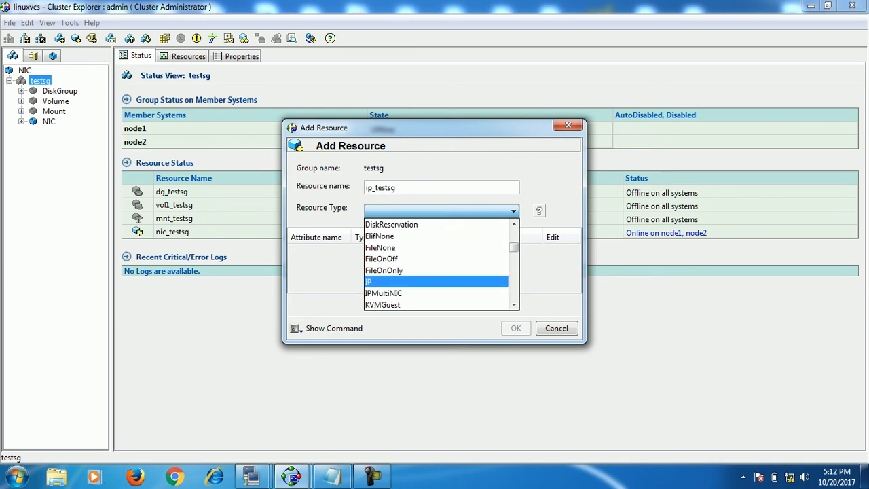
{"action": "left_click", "coordinate": [436, 282]}
Step: Set the Device attribute of the ip_testsg resource to eth0
{"action": "left_click", "coordinate": [551, 260]}
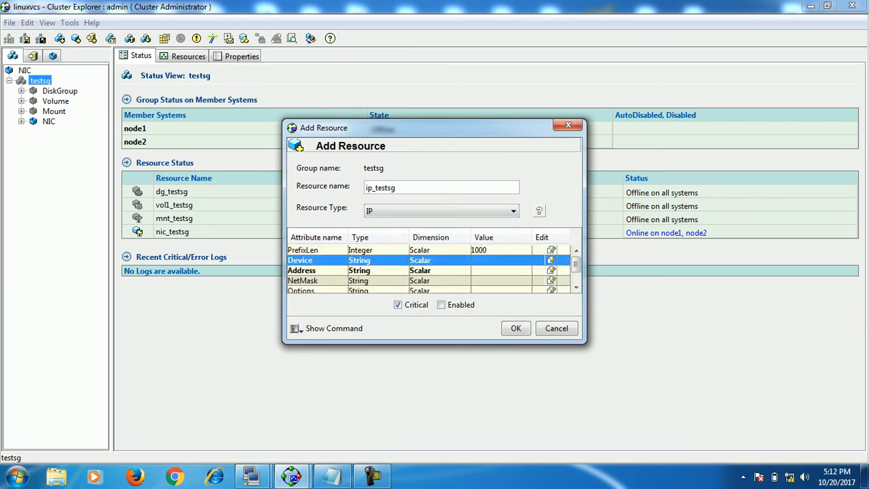
{"action": "left_click", "coordinate": [475, 271]}
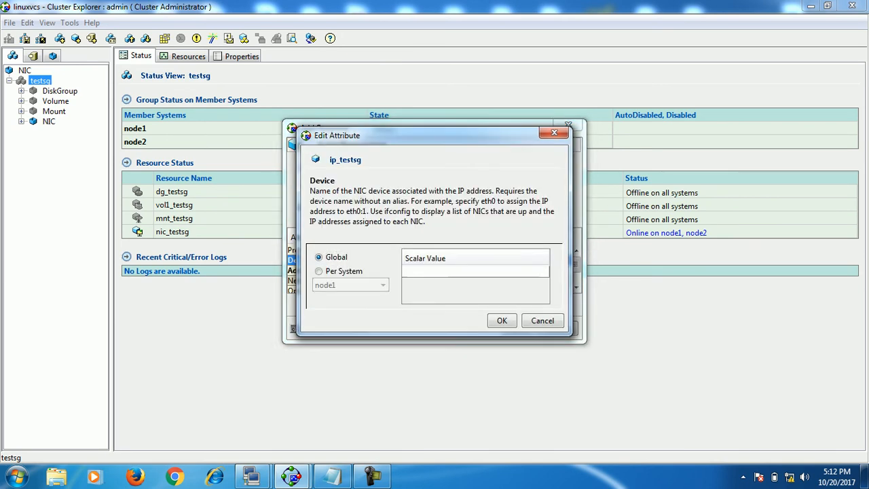
{"action": "type", "text": "eth0"}
{"action": "key", "text": "Return"}
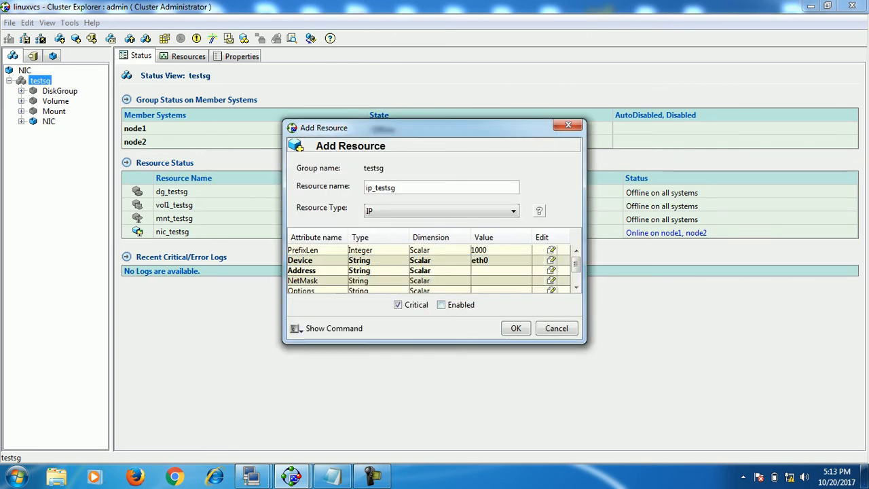
Step: Set the Address attribute of ip_testsg to 192.168.0.252 and its NetMask to 255.255.255.0
{"action": "left_click", "coordinate": [552, 270]}
{"action": "left_click", "coordinate": [475, 272]}
{"action": "type", "text": "192.168.0.252"}
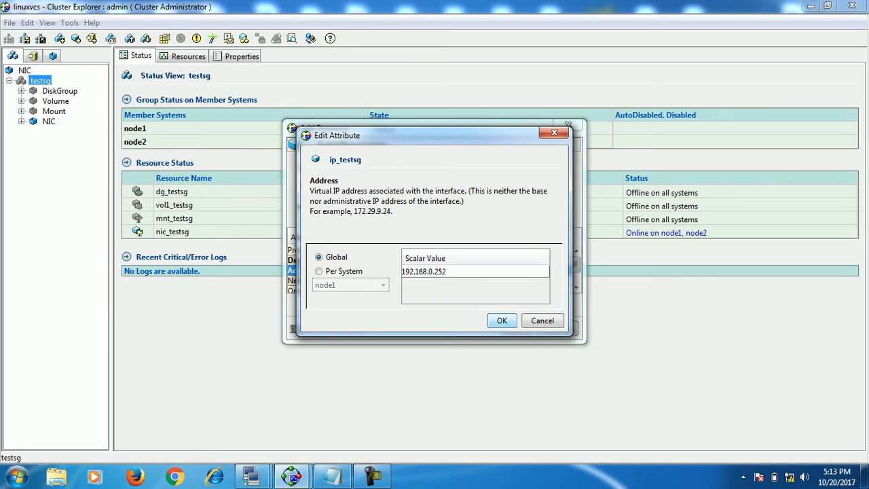
{"action": "key", "text": "Return"}
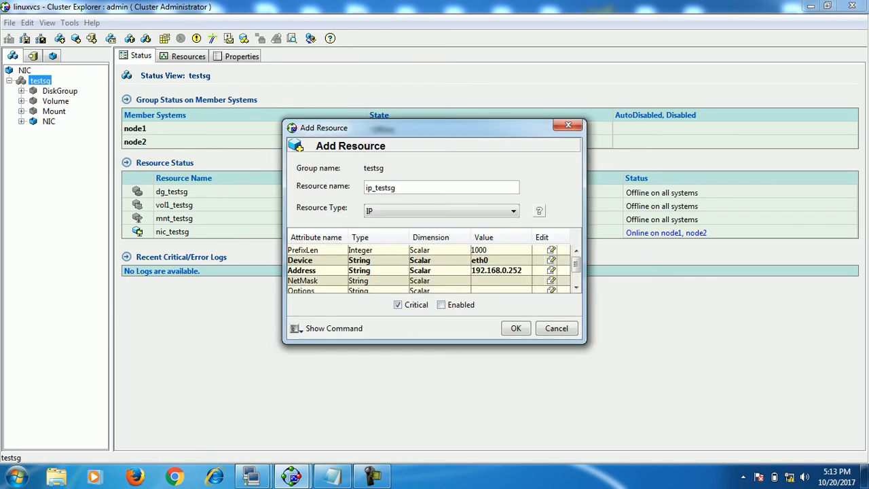
{"action": "left_click", "coordinate": [551, 280]}
{"action": "left_click", "coordinate": [476, 271]}
{"action": "type", "text": "255"}
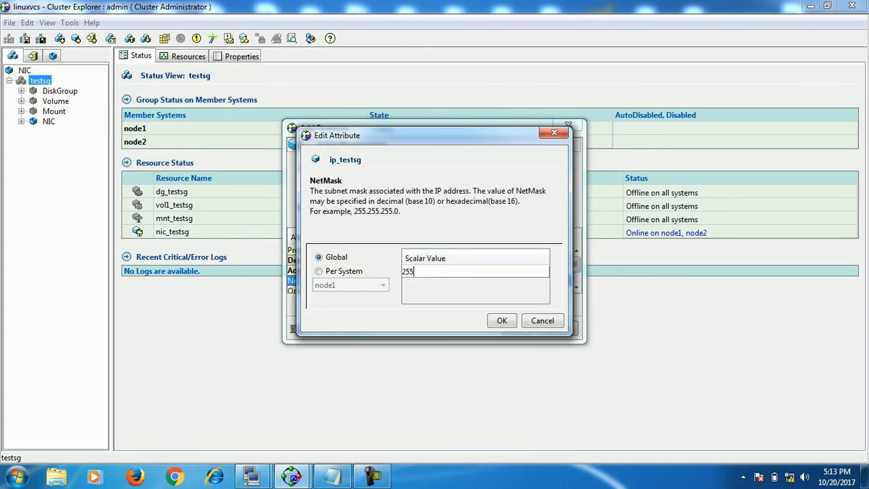
{"action": "type", "text": ".255.255.0"}
{"action": "key", "text": "Return"}
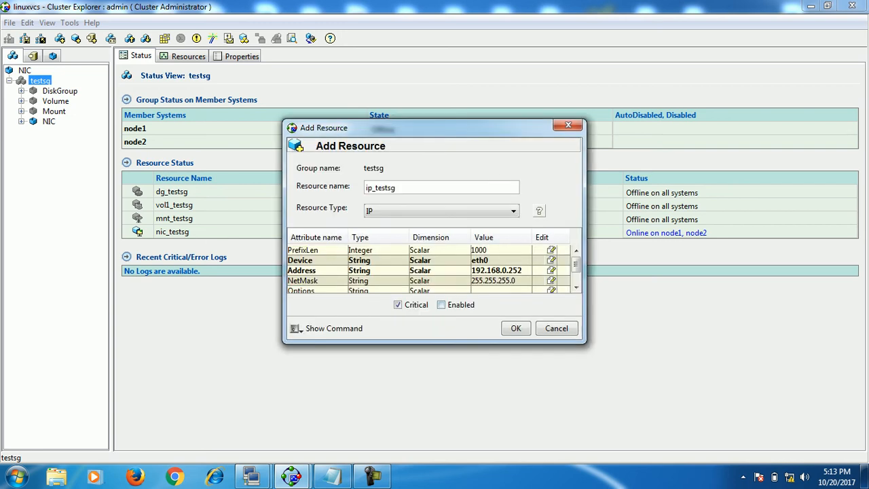
Step: Make the ip_testsg resource non-critical and add it to the testsg group
{"action": "left_click", "coordinate": [576, 287]}
{"action": "left_click", "coordinate": [576, 287]}
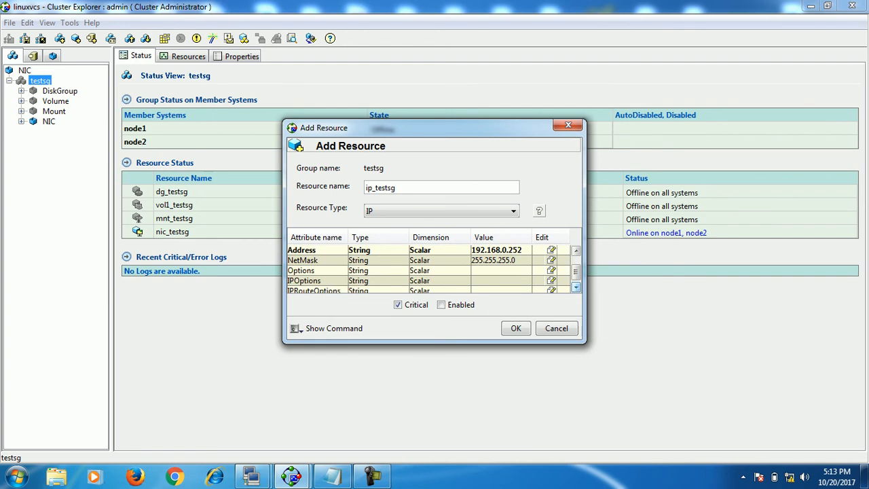
{"action": "left_click", "coordinate": [398, 305]}
{"action": "left_click", "coordinate": [576, 251]}
{"action": "left_click", "coordinate": [576, 250]}
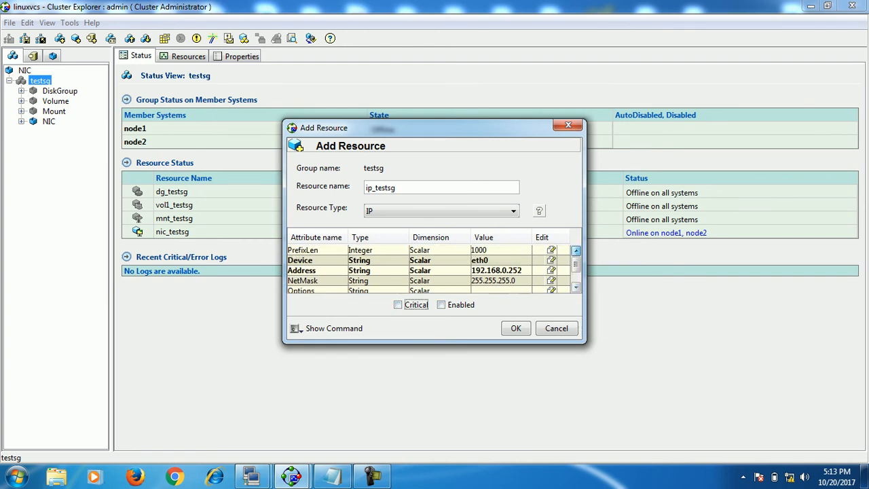
{"action": "left_click", "coordinate": [517, 328]}
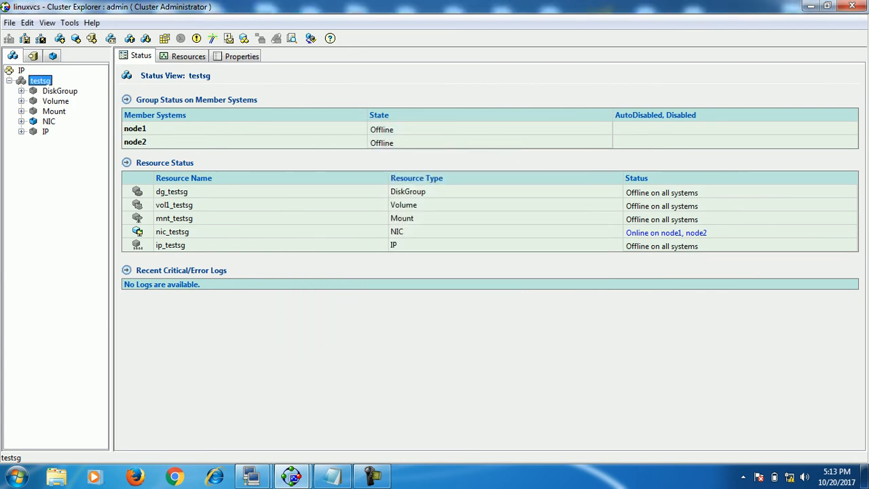
Step: Start adding a non-critical resource named www_testsg to the testsg group, with Apache as its resource type
{"action": "right_click", "coordinate": [39, 80]}
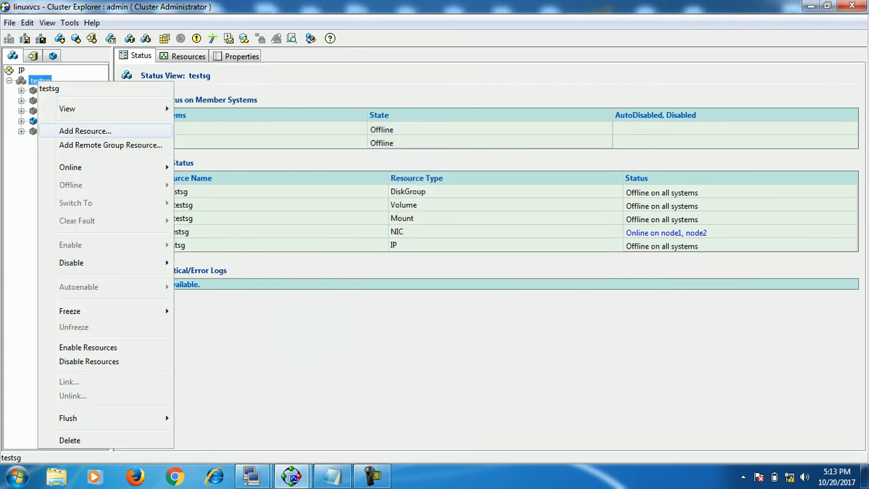
{"action": "left_click", "coordinate": [85, 131]}
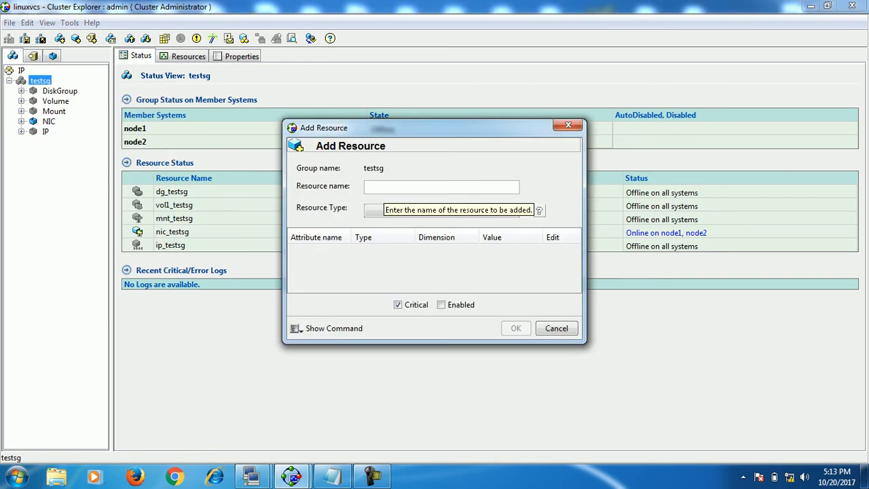
{"action": "type", "text": "www_testsg"}
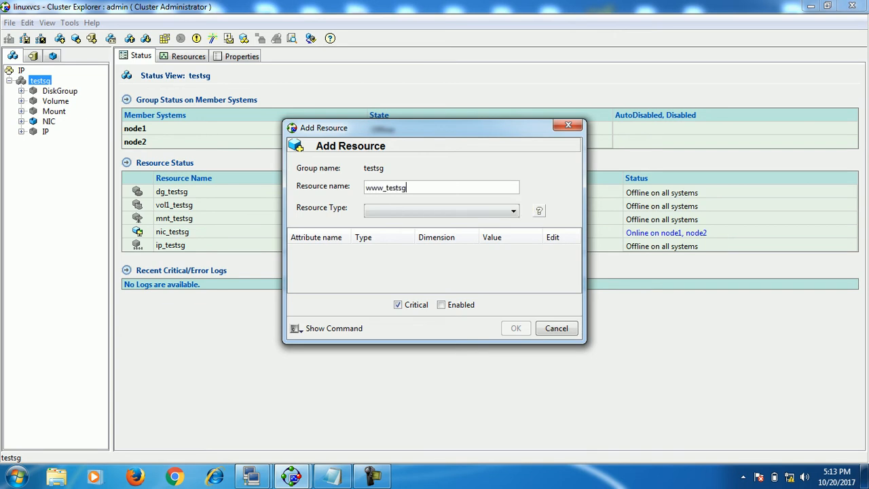
{"action": "left_click", "coordinate": [513, 211]}
{"action": "left_click", "coordinate": [421, 248]}
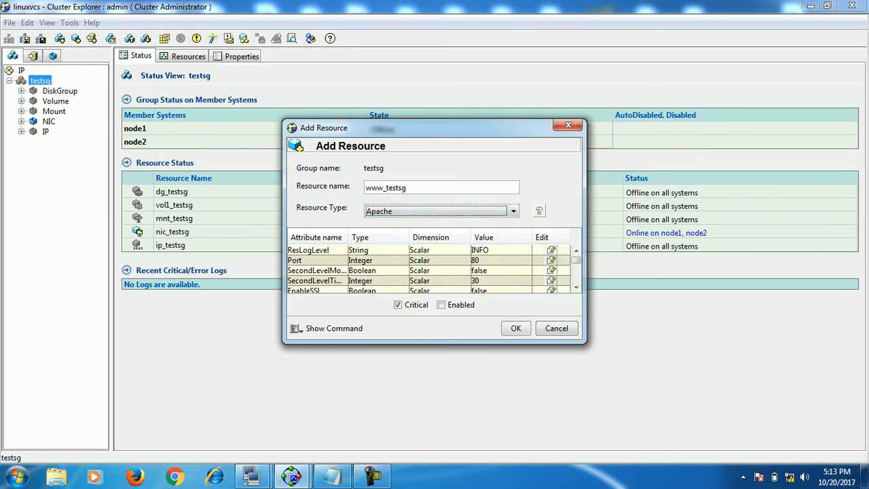
{"action": "left_click", "coordinate": [416, 305]}
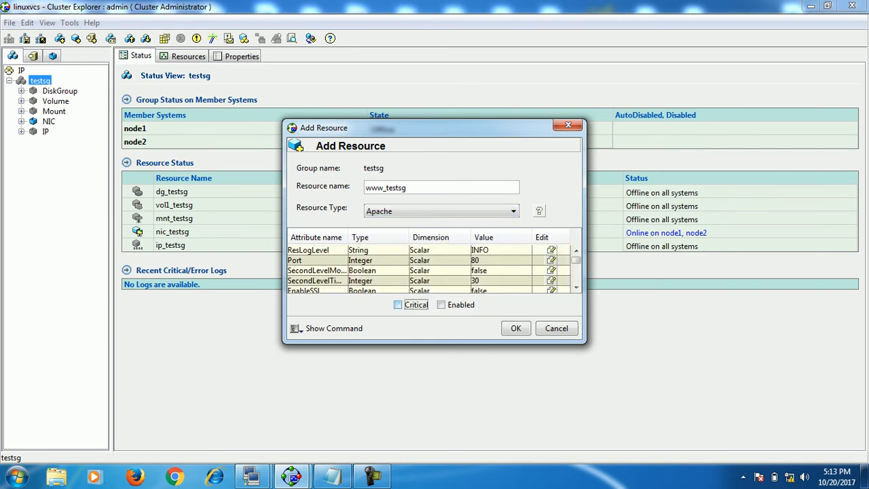
Step: Copy the configFile path /etc/httpd/conf/httpd.conf from the Notepad notes and return to the new resource's settings
{"action": "scroll", "coordinate": [365, 282], "scroll_direction": "down", "scroll_amount": 1}
{"action": "scroll", "coordinate": [366, 281], "scroll_direction": "down", "scroll_amount": 2}
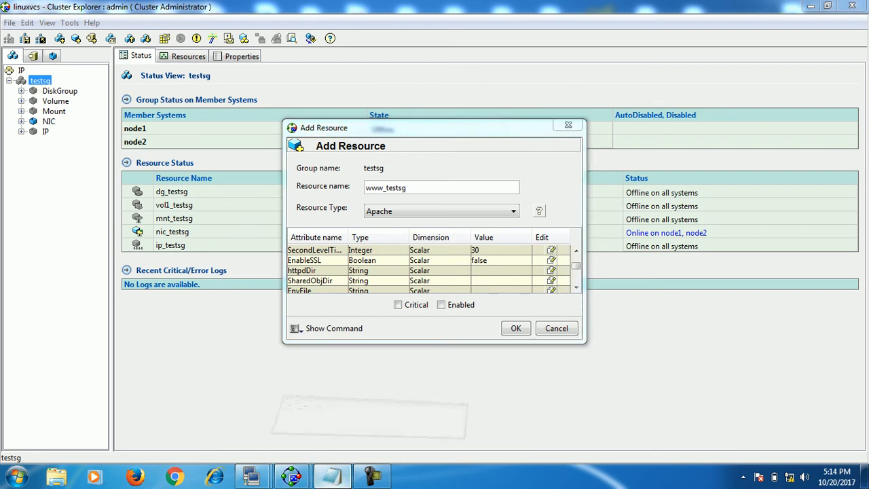
{"action": "left_click", "coordinate": [333, 475]}
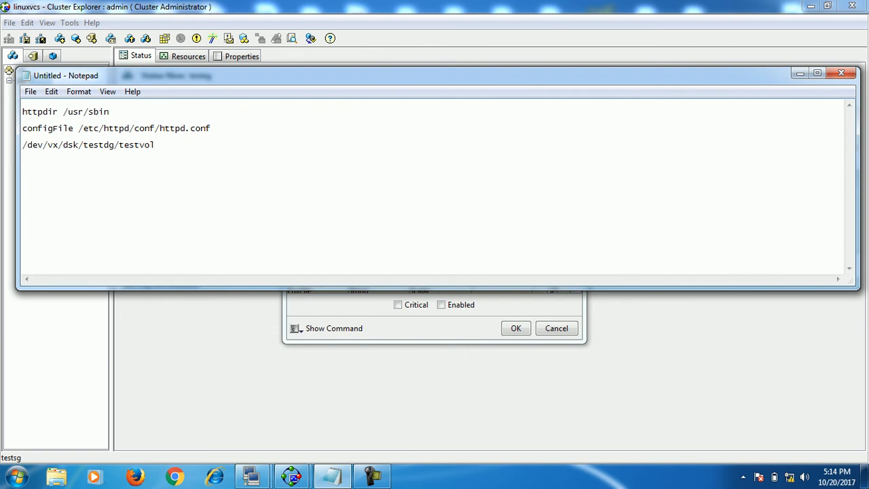
{"action": "left_click_drag", "start_coordinate": [78, 128], "coordinate": [22, 136]}
{"action": "key", "text": "ctrl+c"}
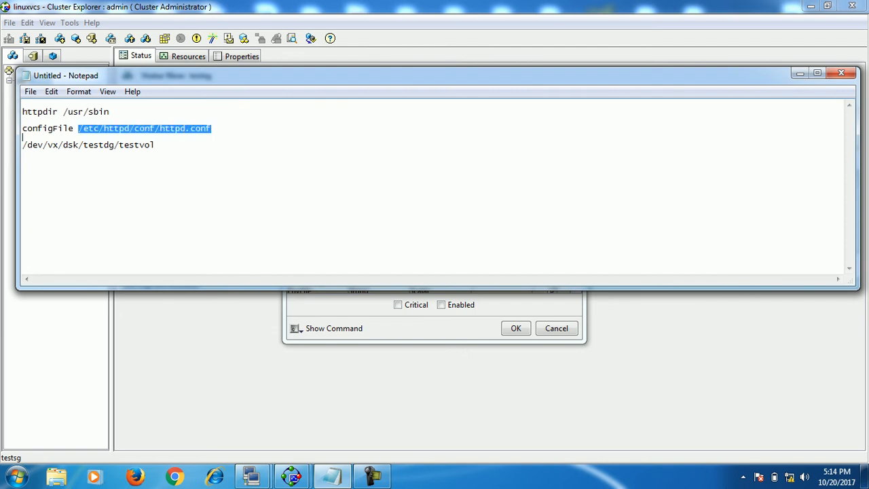
{"action": "left_click", "coordinate": [800, 72]}
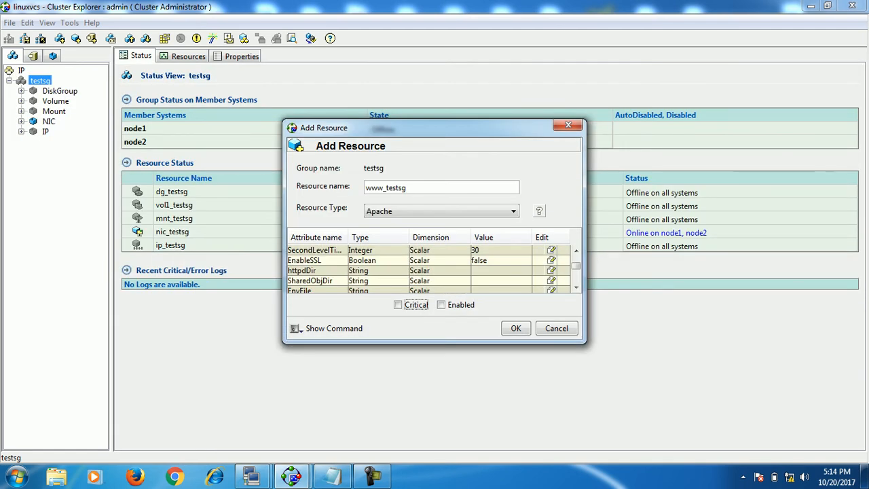
Step: Set the httpdDir attribute of www_testsg to the global value /usr/sbin
{"action": "left_click", "coordinate": [552, 270]}
{"action": "left_click", "coordinate": [478, 271]}
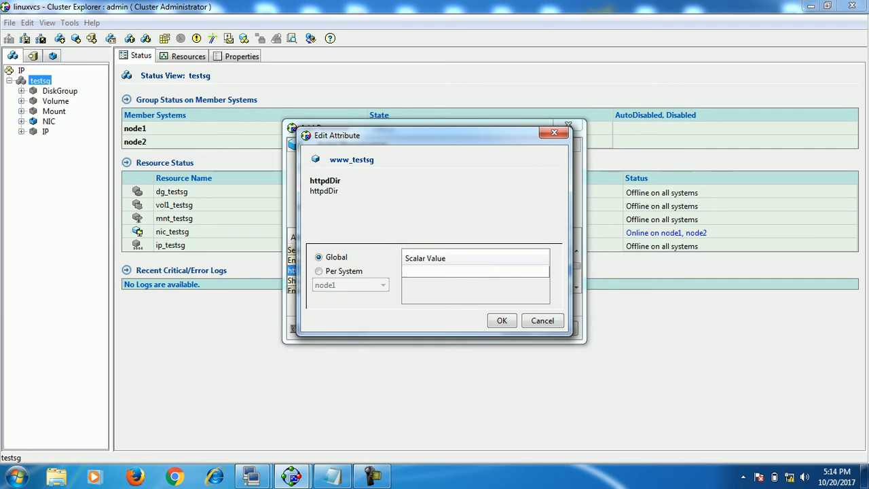
{"action": "type", "text": "/usr/sbin"}
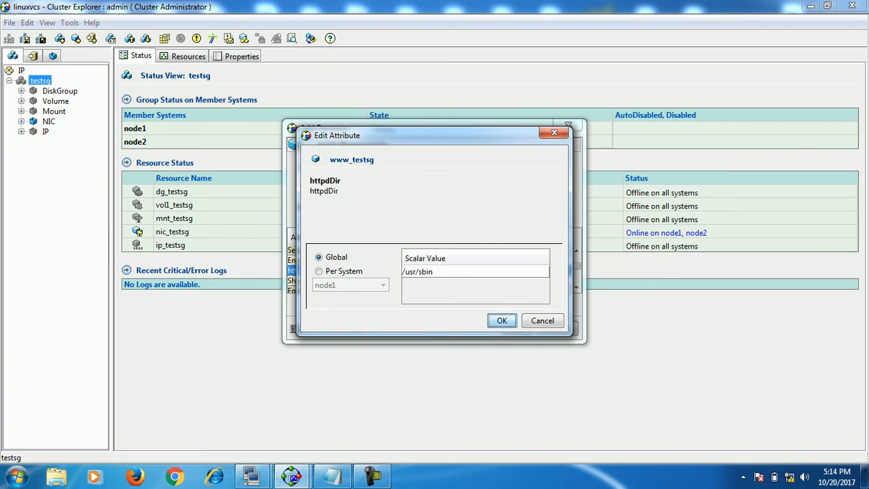
{"action": "key", "text": "Return"}
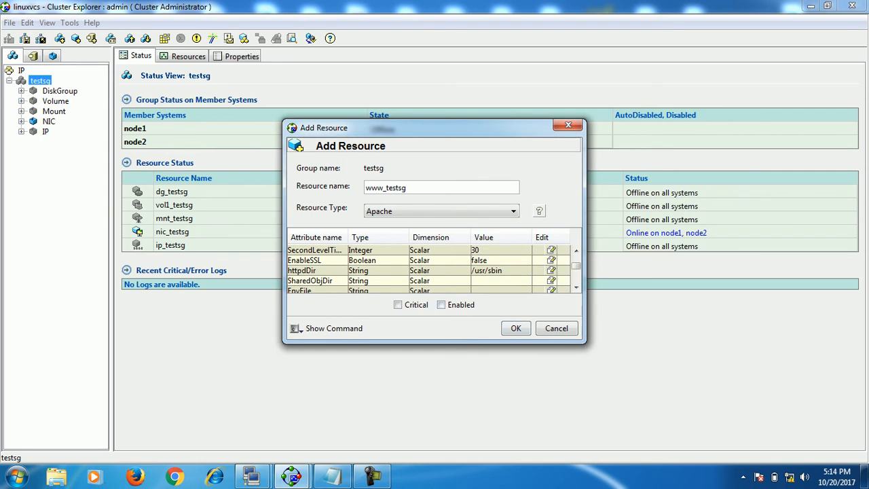
Step: Set the ConfigFile attribute of www_testsg to the copied path /etc/httpd/conf/httpd.conf
{"action": "scroll", "coordinate": [576, 287], "scroll_direction": "down", "scroll_amount": 2}
{"action": "left_click", "coordinate": [576, 287]}
{"action": "left_click", "coordinate": [576, 286]}
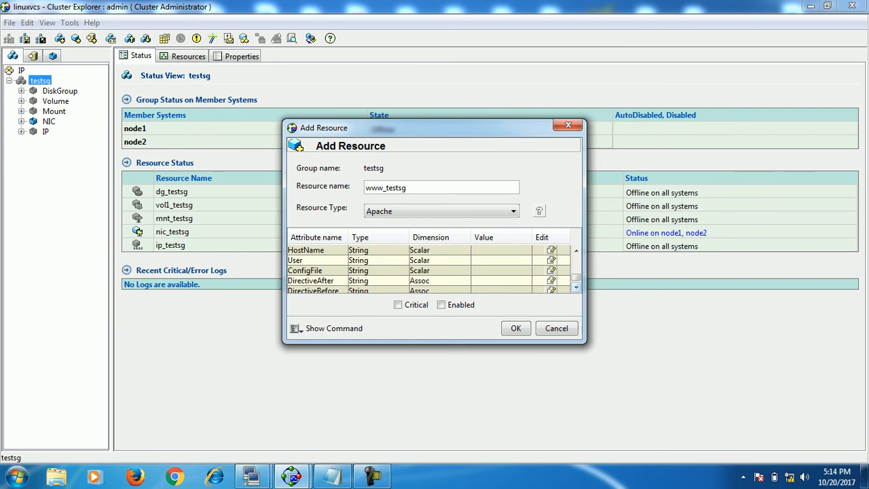
{"action": "left_click", "coordinate": [551, 270]}
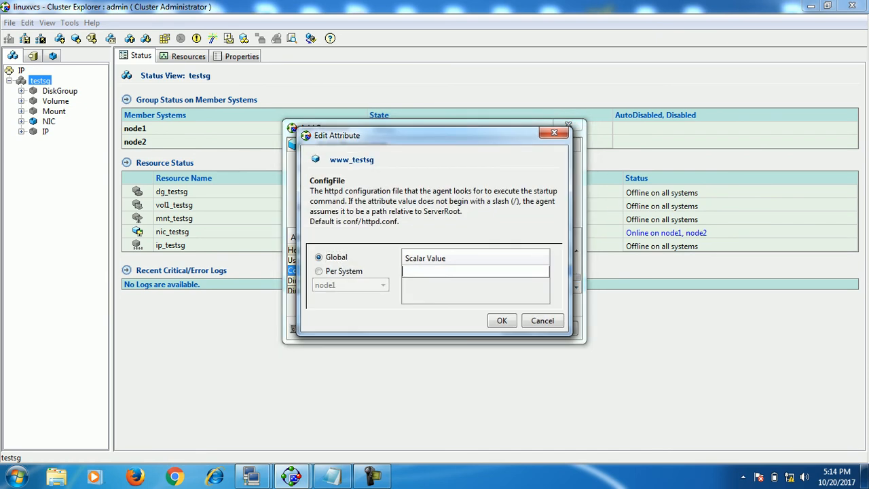
{"action": "key", "text": "ctrl+v"}
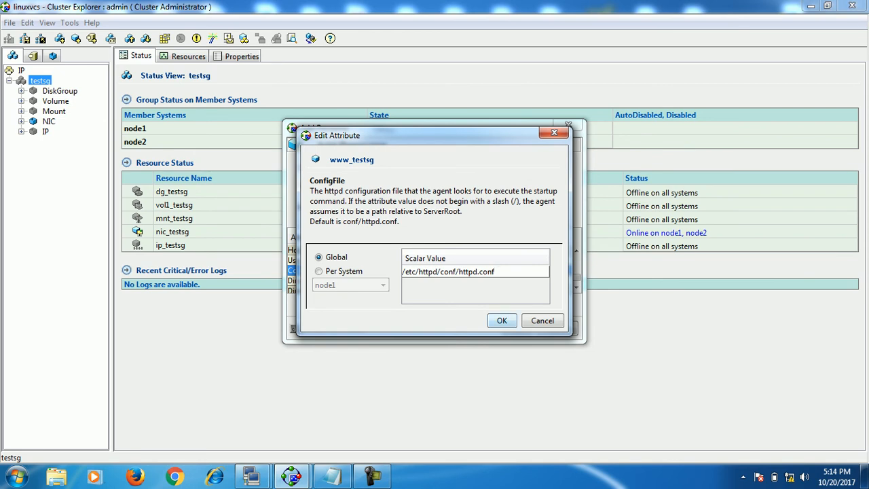
{"action": "left_click", "coordinate": [502, 321]}
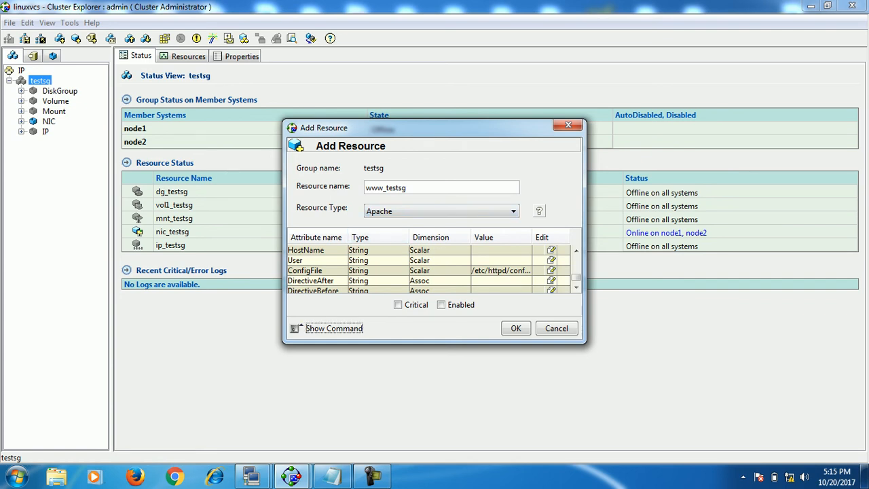
Step: Review the equivalent hares commands for www_testsg and add the resource to the testsg group
{"action": "left_click", "coordinate": [334, 328]}
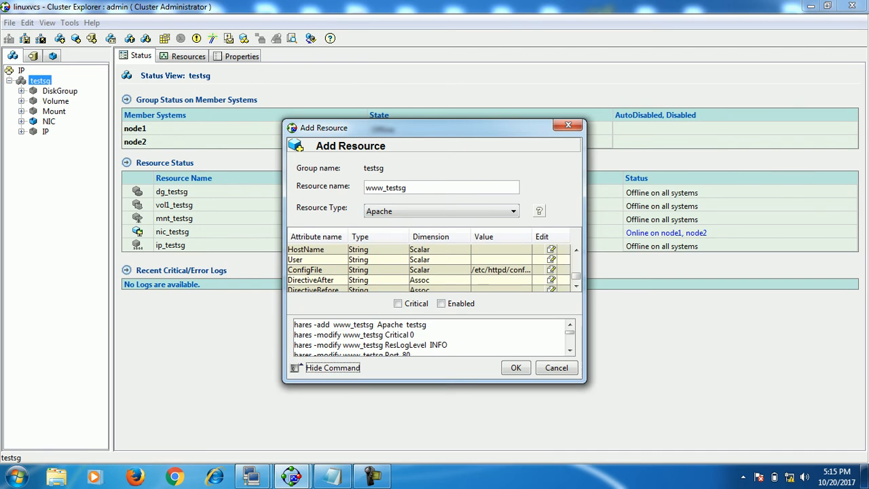
{"action": "left_click_drag", "start_coordinate": [570, 333], "coordinate": [570, 344]}
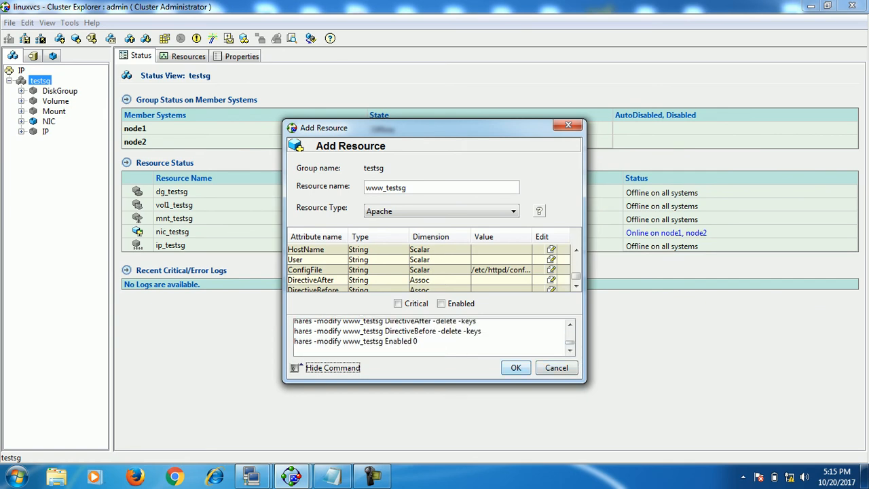
{"action": "left_click", "coordinate": [516, 368]}
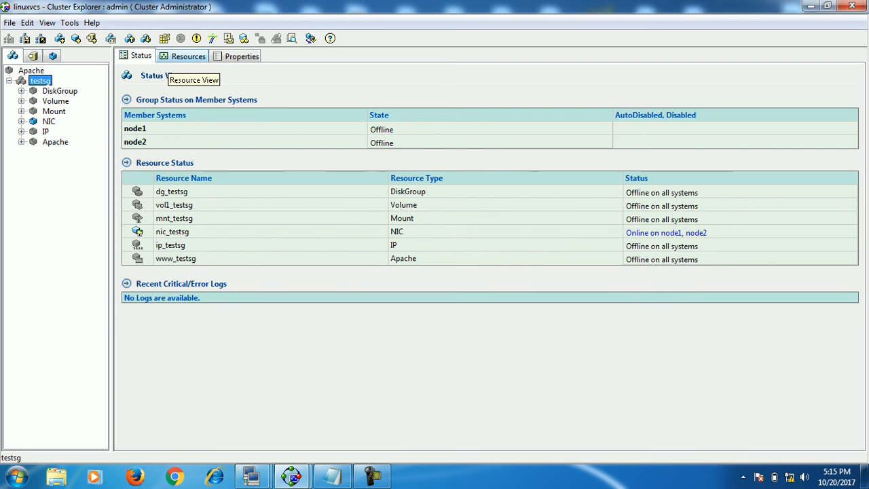
Step: In the resource view of testsg, create a dependency with vol1_testsg as parent and dg_testsg as child
{"action": "left_click", "coordinate": [184, 58]}
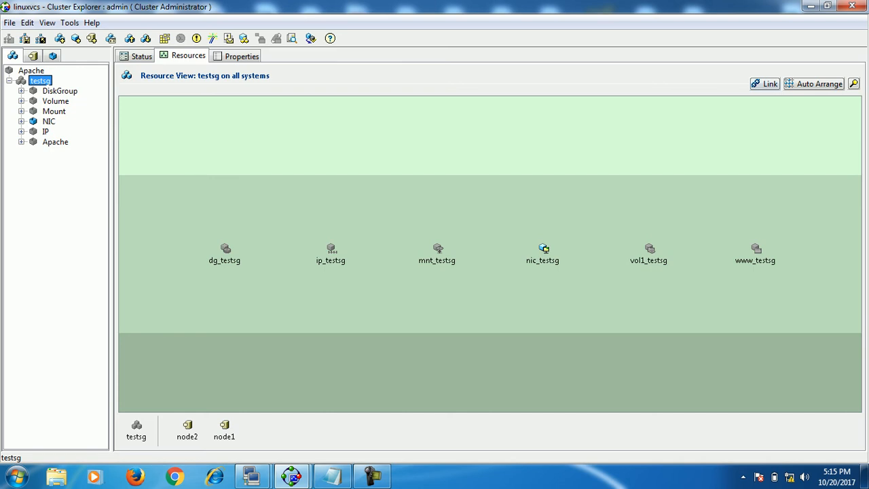
{"action": "left_click", "coordinate": [766, 83]}
{"action": "mouse_move", "coordinate": [650, 249]}
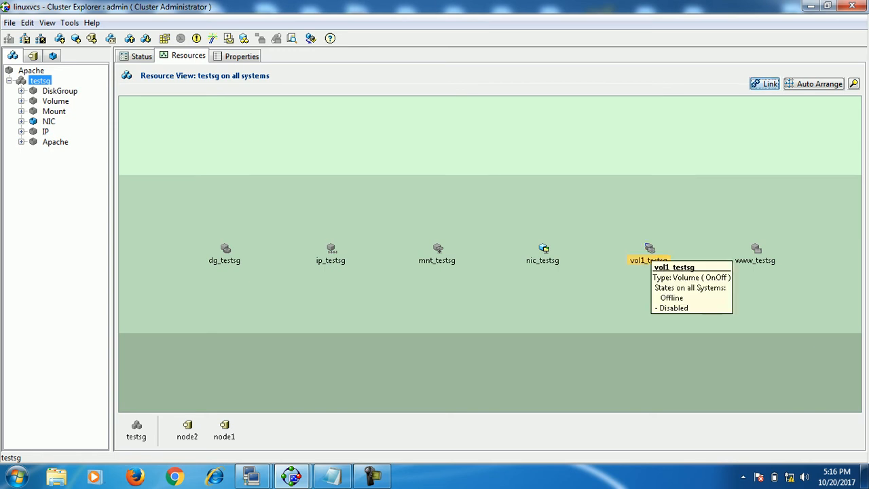
{"action": "left_click", "coordinate": [650, 249]}
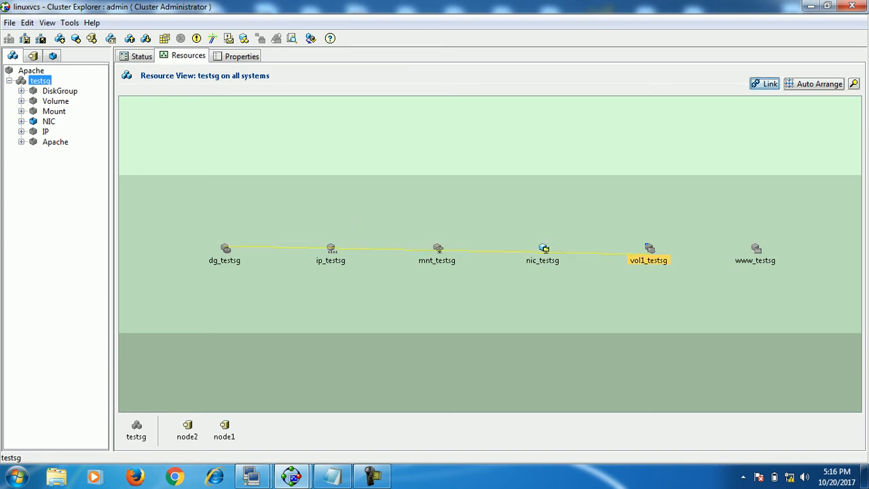
{"action": "left_click", "coordinate": [226, 249]}
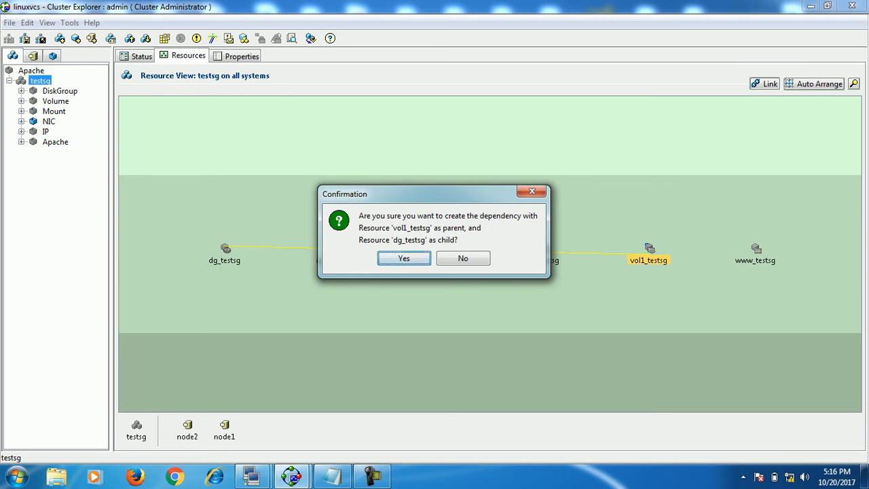
{"action": "key", "text": "Return"}
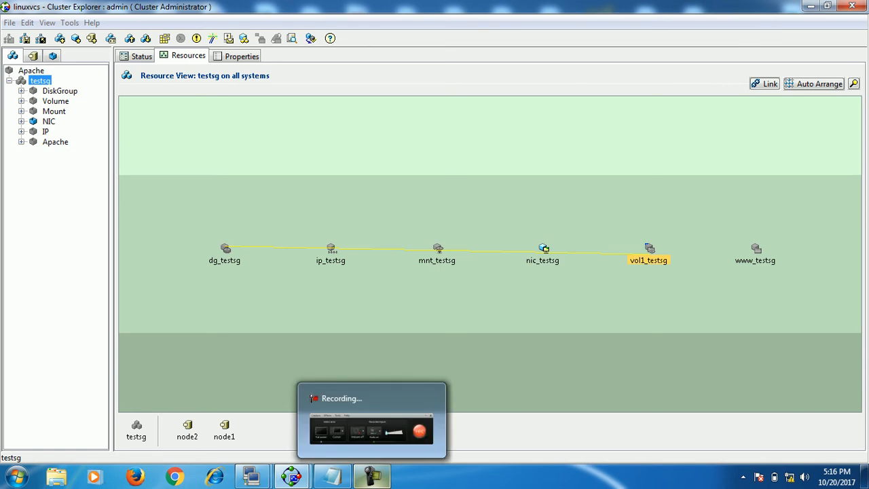
{"action": "left_click", "coordinate": [371, 477]}
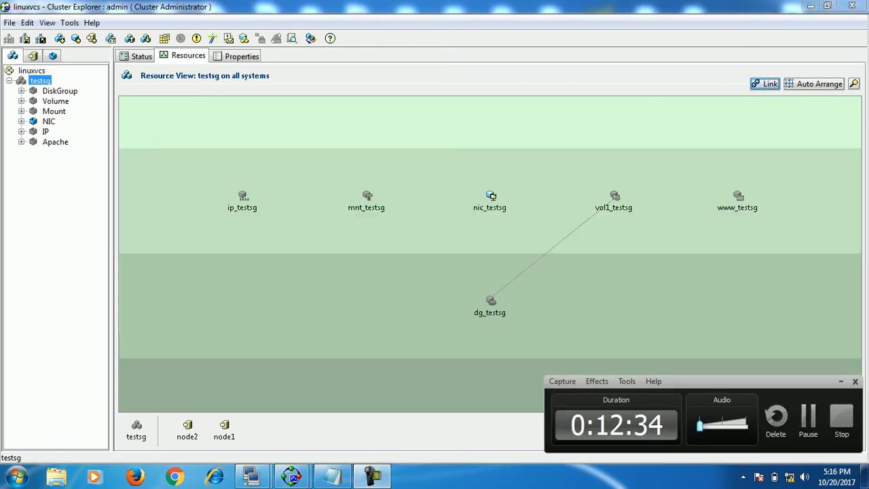
{"action": "left_click", "coordinate": [841, 381]}
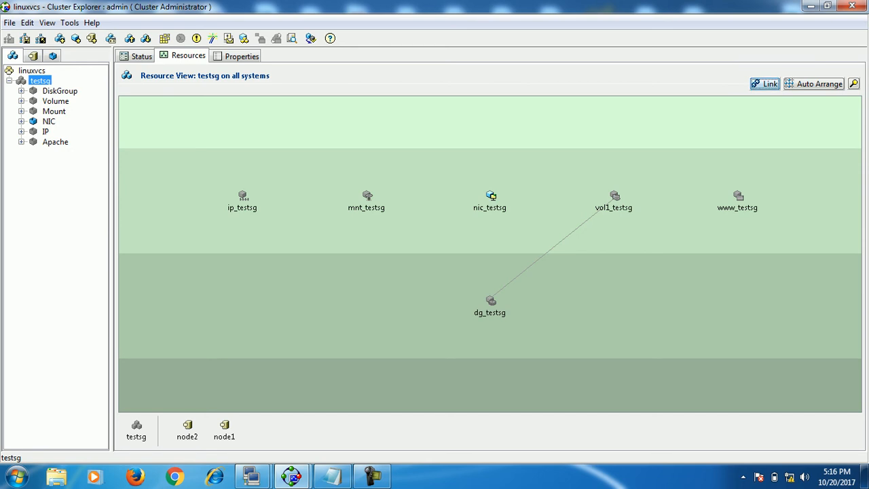
Step: Create a dependency with mnt_testsg as parent and vol1_testsg as child
{"action": "left_click", "coordinate": [366, 195]}
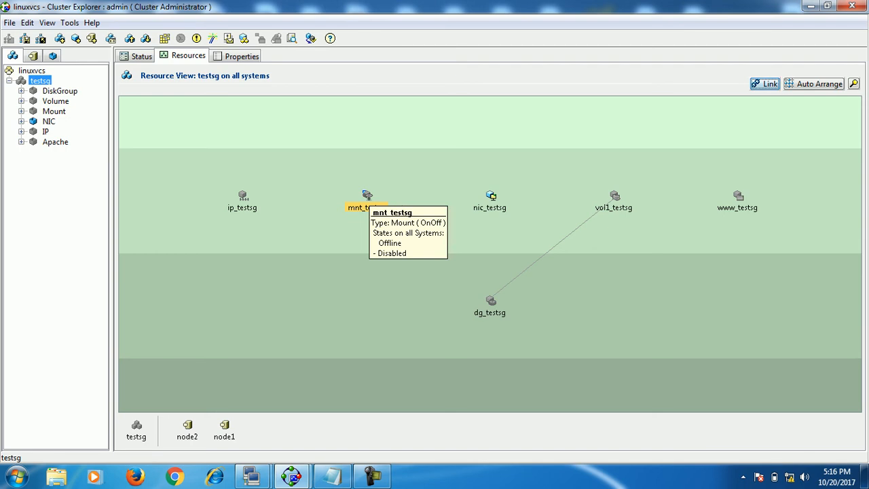
{"action": "mouse_move", "coordinate": [367, 196]}
{"action": "left_mouse_down"}
{"action": "mouse_move", "coordinate": [485, 195]}
{"action": "mouse_move", "coordinate": [353, 195]}
{"action": "left_mouse_up"}
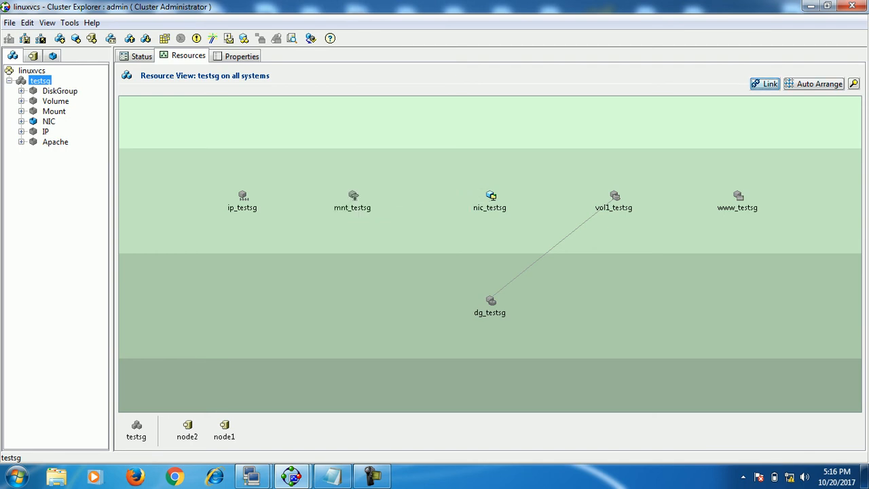
{"action": "left_click", "coordinate": [353, 195]}
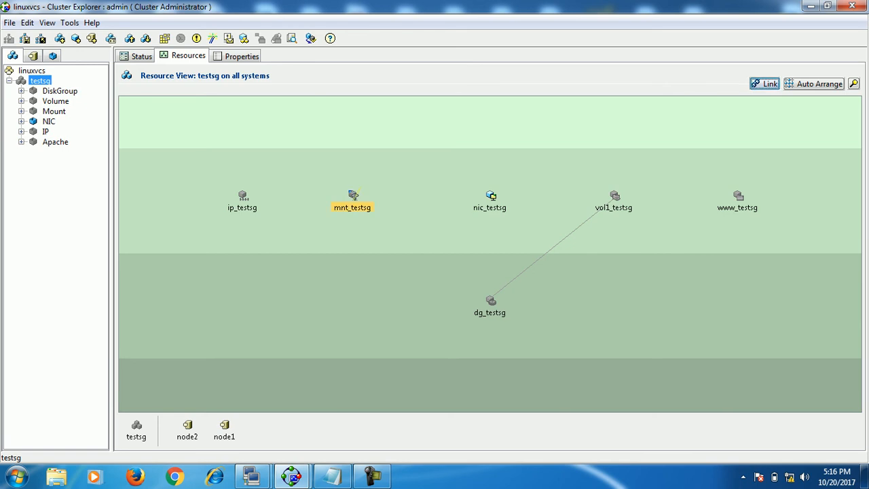
{"action": "left_click", "coordinate": [615, 195]}
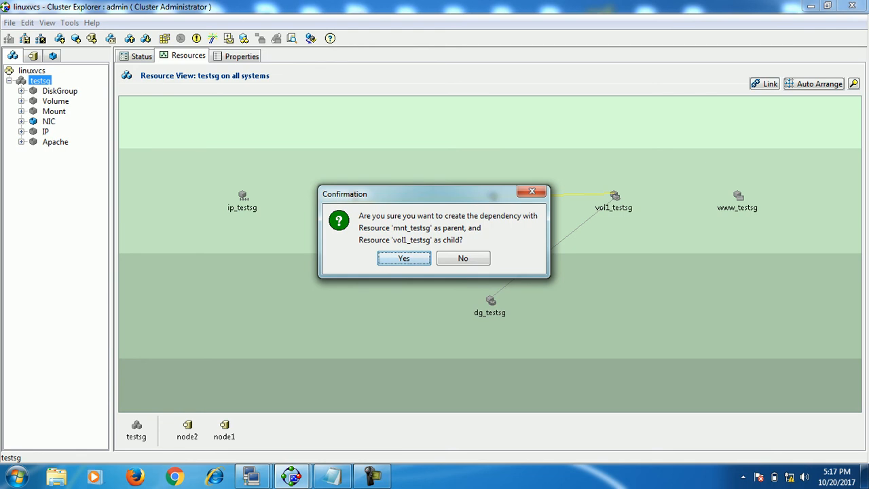
{"action": "key", "text": "Return"}
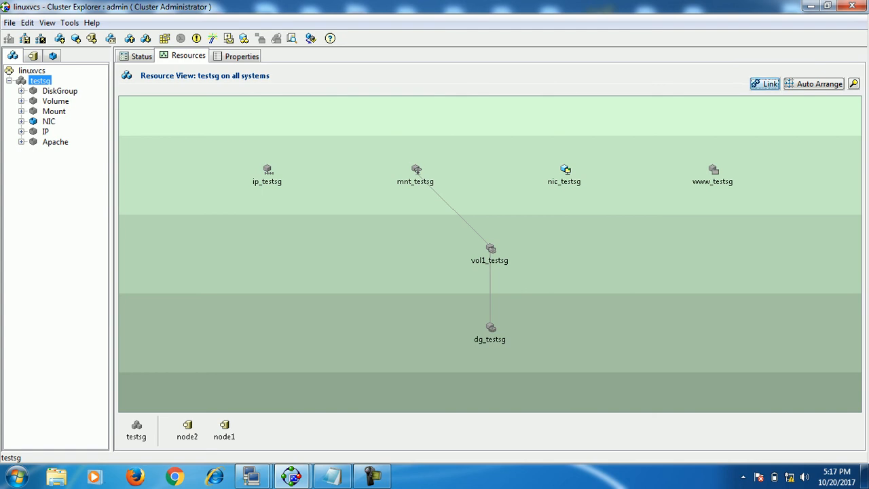
Step: Create a dependency with ip_testsg as parent and nic_testsg as child
{"action": "left_click", "coordinate": [267, 169]}
{"action": "left_click_drag", "start_coordinate": [415, 169], "coordinate": [293, 169]}
{"action": "left_click", "coordinate": [292, 169]}
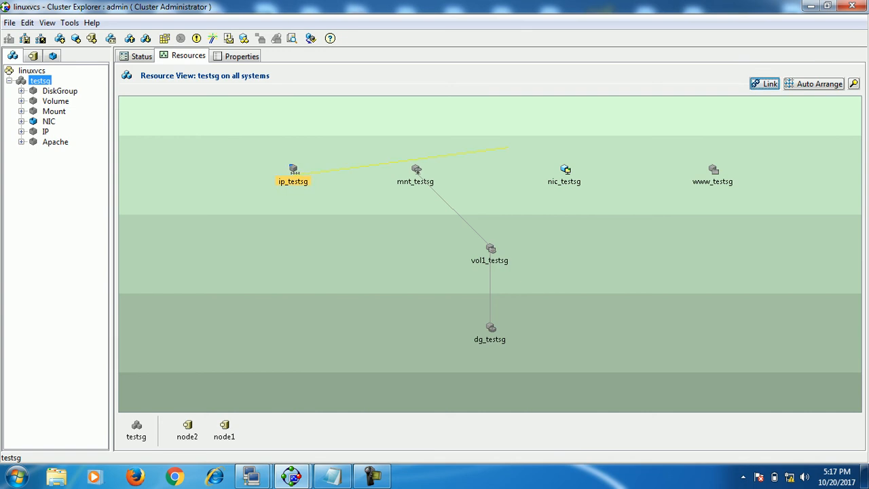
{"action": "left_click", "coordinate": [566, 169]}
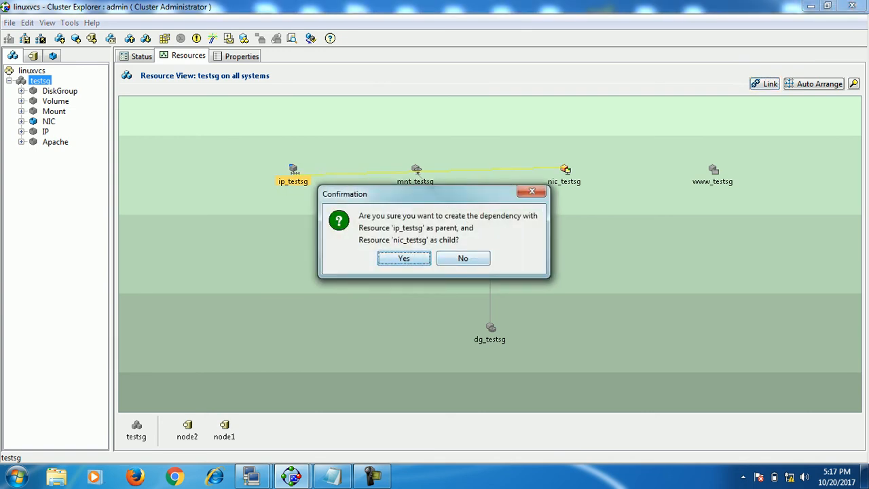
{"action": "key", "text": "Return"}
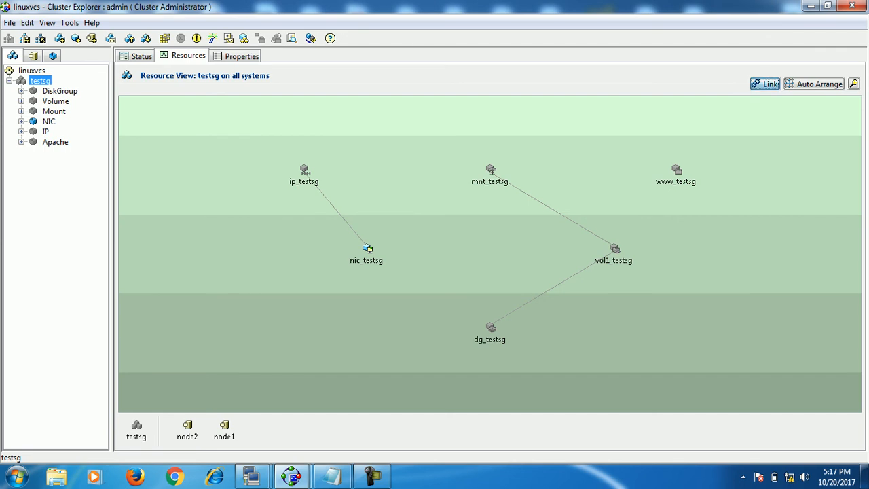
Step: Create a dependency with www_testsg as parent and mnt_testsg as child
{"action": "left_click", "coordinate": [676, 170]}
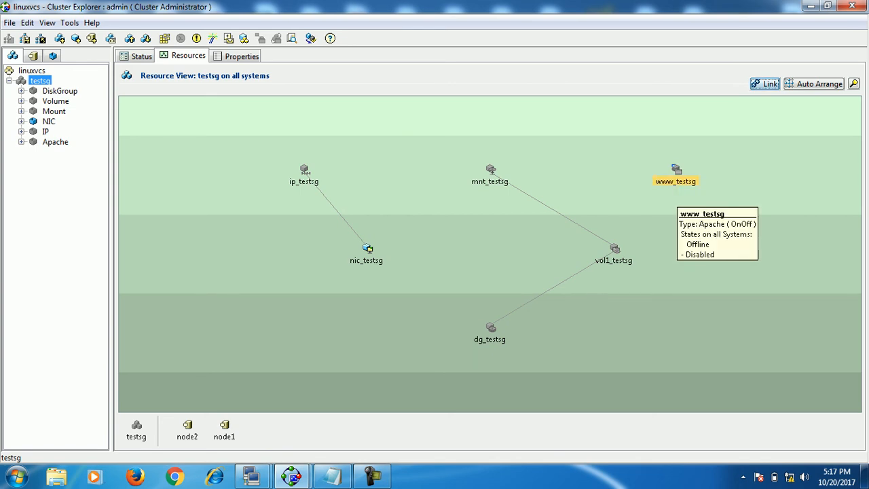
{"action": "left_click_drag", "start_coordinate": [676, 169], "coordinate": [653, 170]}
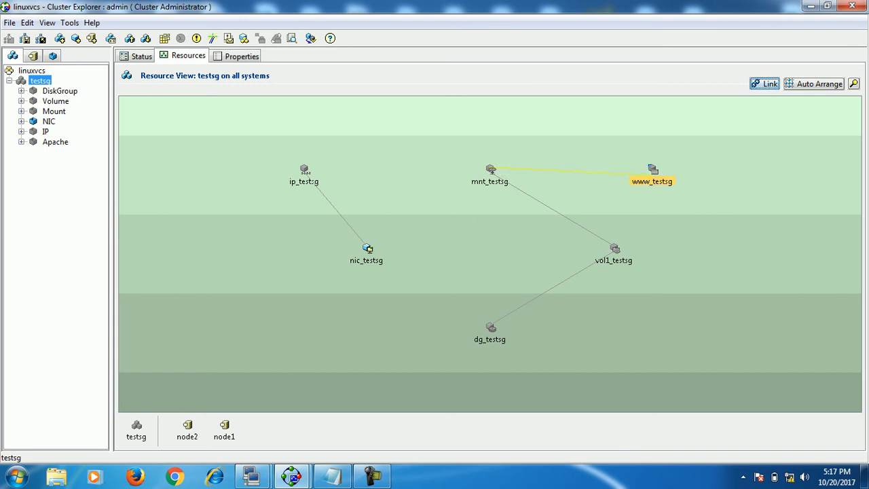
{"action": "left_click", "coordinate": [491, 168]}
{"action": "key", "text": "Return"}
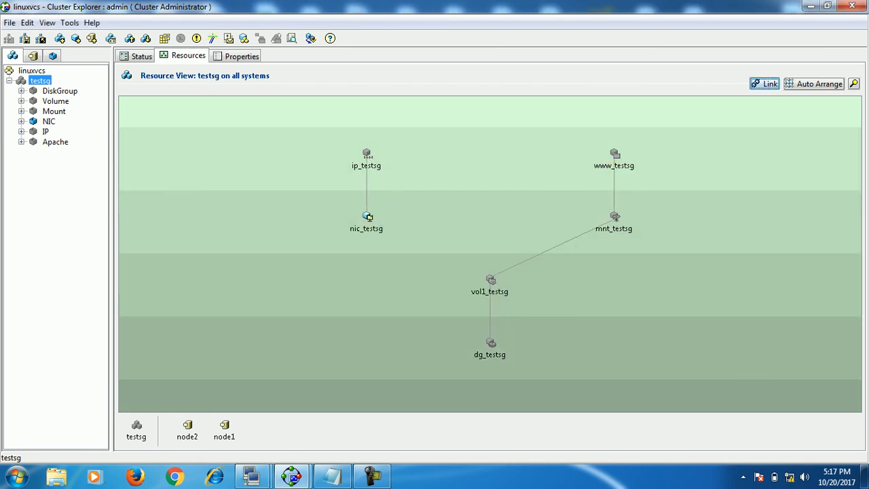
Step: Create a dependency with www_testsg as parent and ip_testsg as child
{"action": "left_click", "coordinate": [615, 154]}
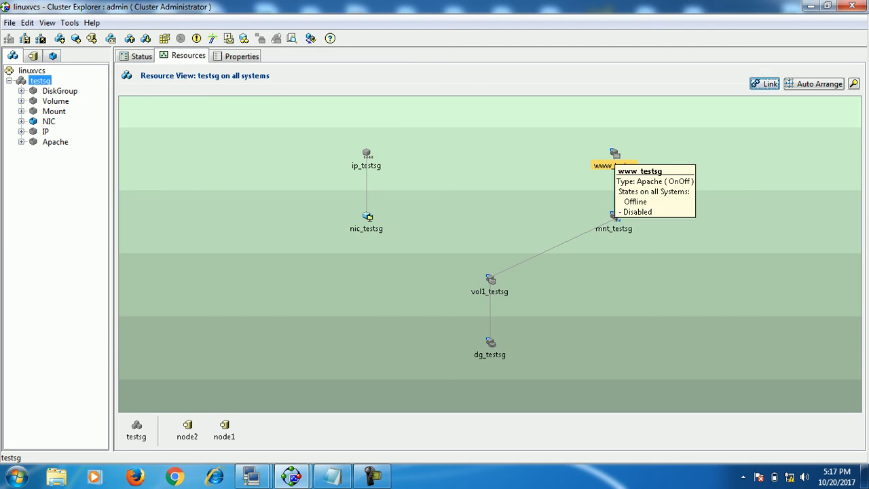
{"action": "left_click_drag", "start_coordinate": [615, 154], "coordinate": [532, 143]}
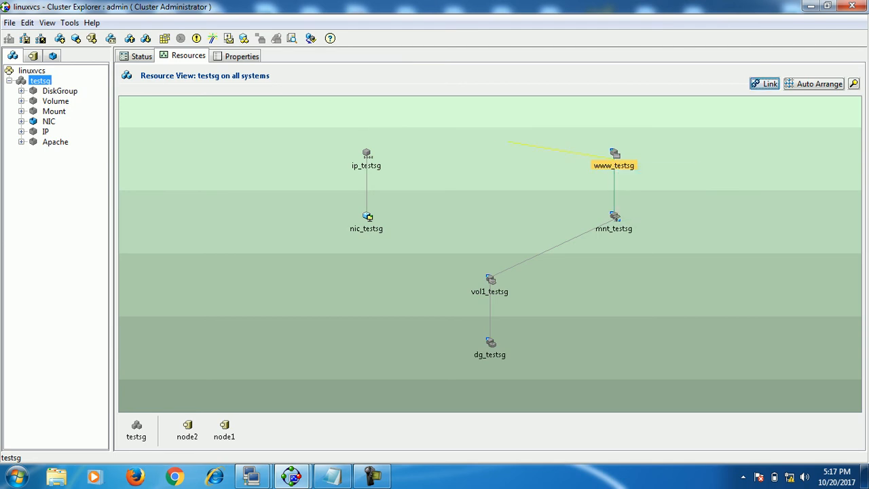
{"action": "left_click_drag", "start_coordinate": [366, 153], "coordinate": [367, 153]}
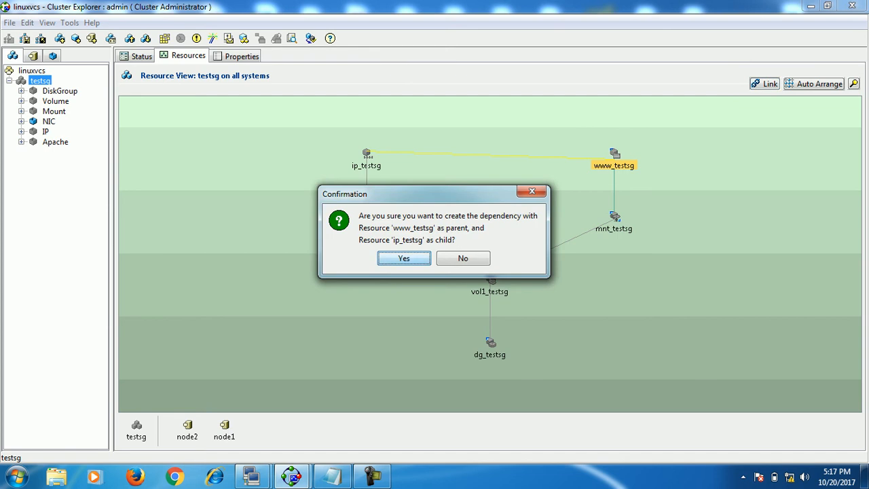
{"action": "left_click", "coordinate": [402, 258]}
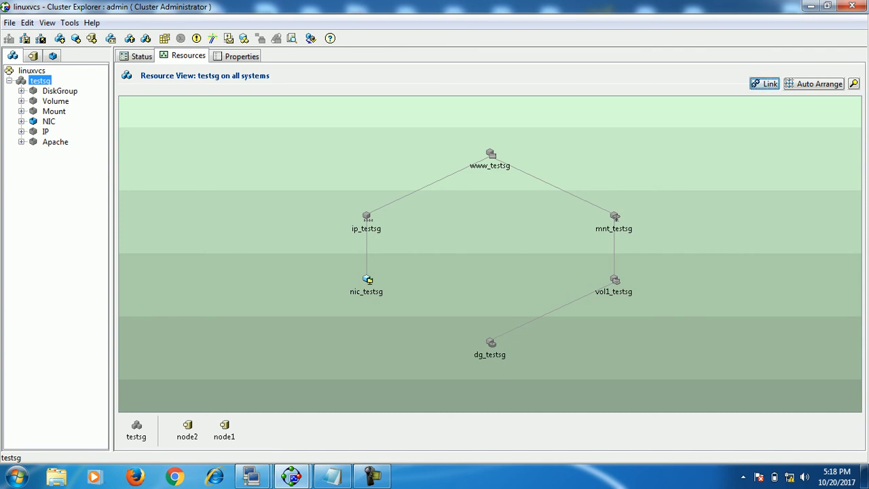
Step: Check the status view of testsg and enable its disk group resource dg_testsg
{"action": "left_click", "coordinate": [490, 344]}
{"action": "left_click", "coordinate": [21, 91]}
{"action": "left_click", "coordinate": [138, 56]}
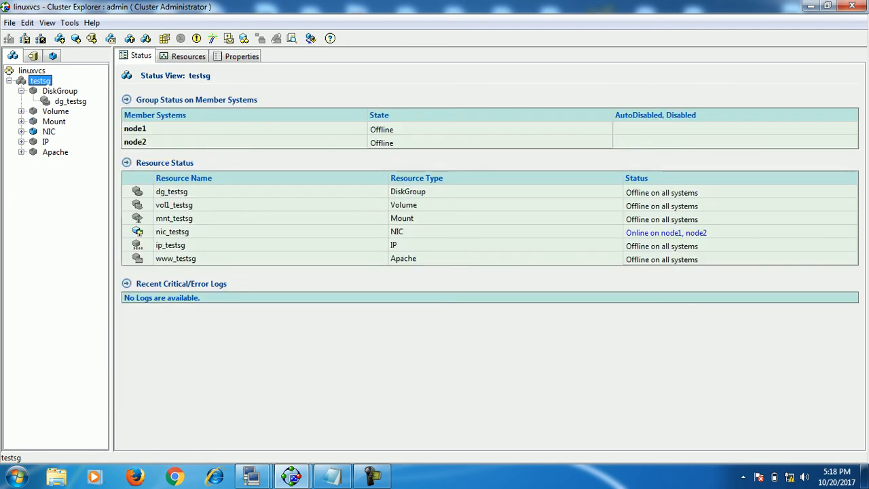
{"action": "left_click", "coordinate": [71, 101]}
{"action": "right_click", "coordinate": [71, 102]}
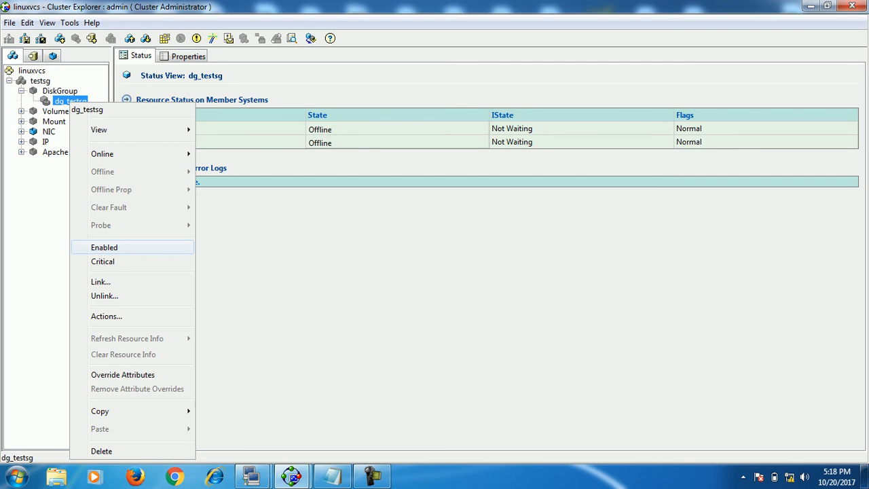
{"action": "left_click", "coordinate": [104, 247]}
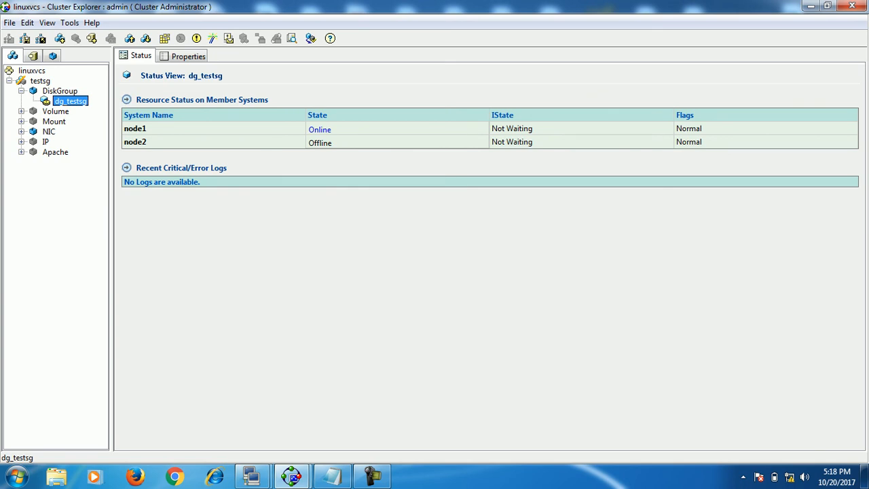
Step: Enable the volume resource vol1_testsg in the testsg group
{"action": "left_click", "coordinate": [22, 111]}
{"action": "left_click", "coordinate": [73, 121]}
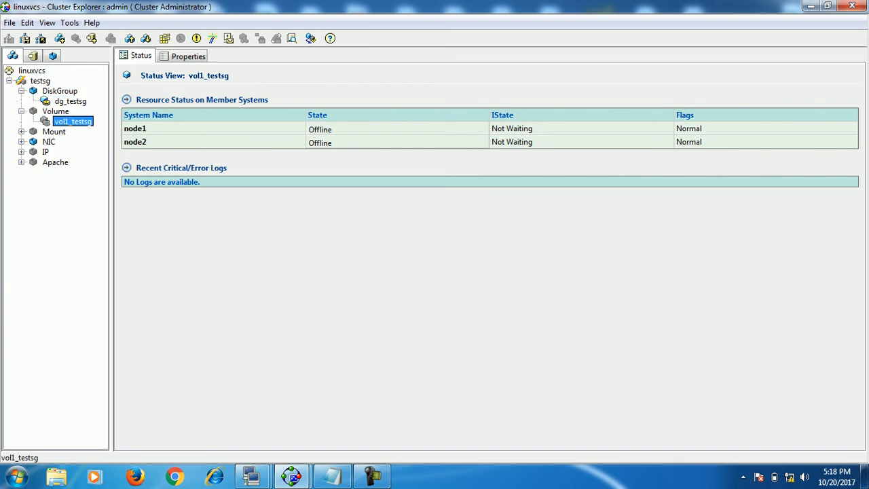
{"action": "right_click", "coordinate": [73, 122]}
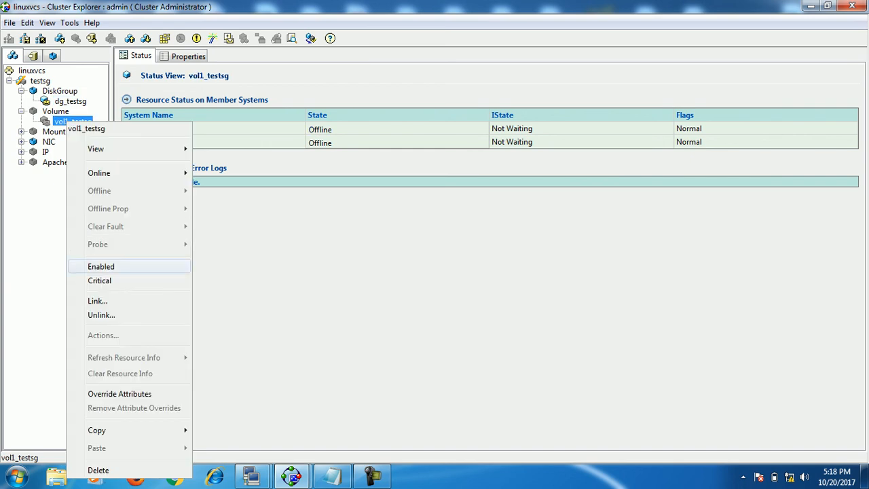
{"action": "left_click", "coordinate": [101, 267]}
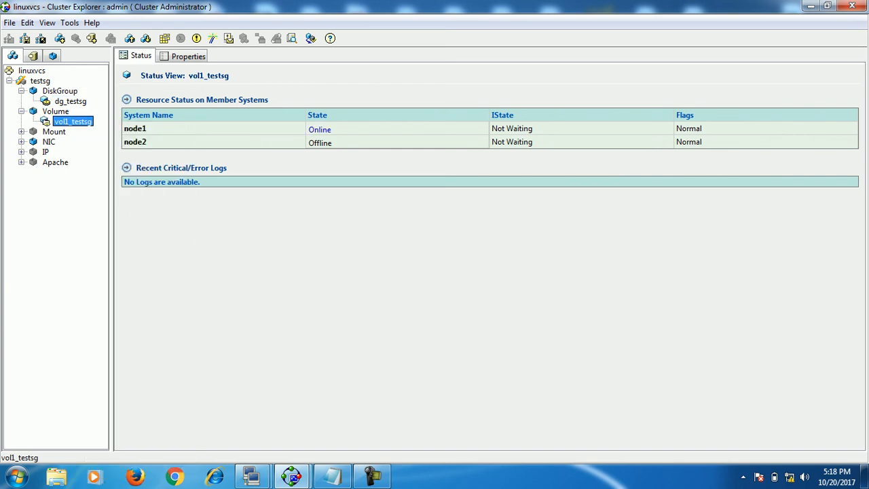
Step: Enable the mount resource mnt_testsg in the testsg group
{"action": "left_click", "coordinate": [21, 131]}
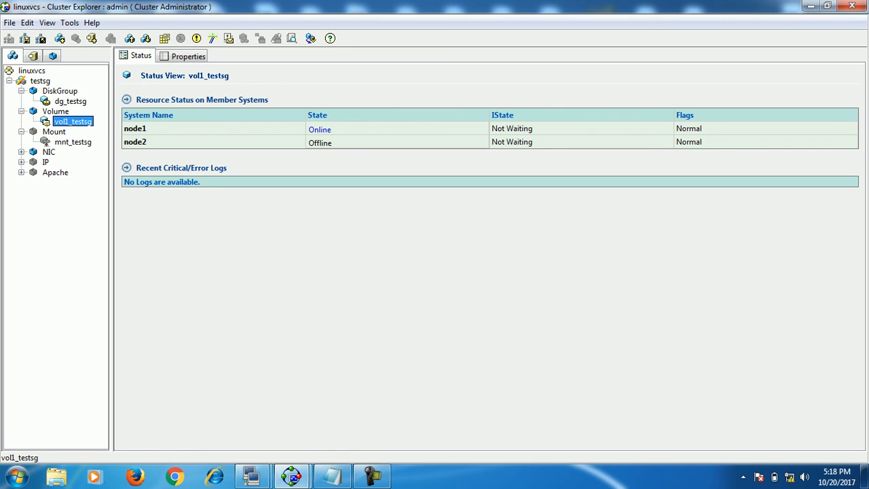
{"action": "left_click", "coordinate": [73, 142]}
{"action": "right_click", "coordinate": [73, 142]}
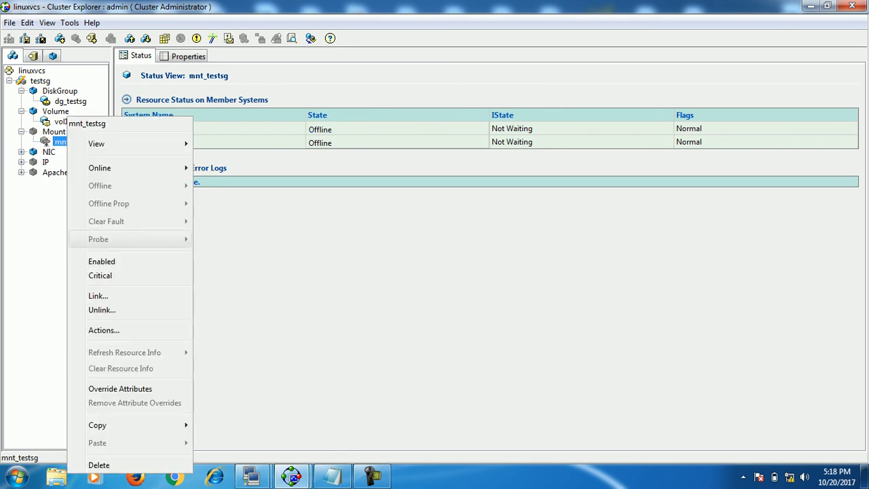
{"action": "left_click", "coordinate": [101, 260]}
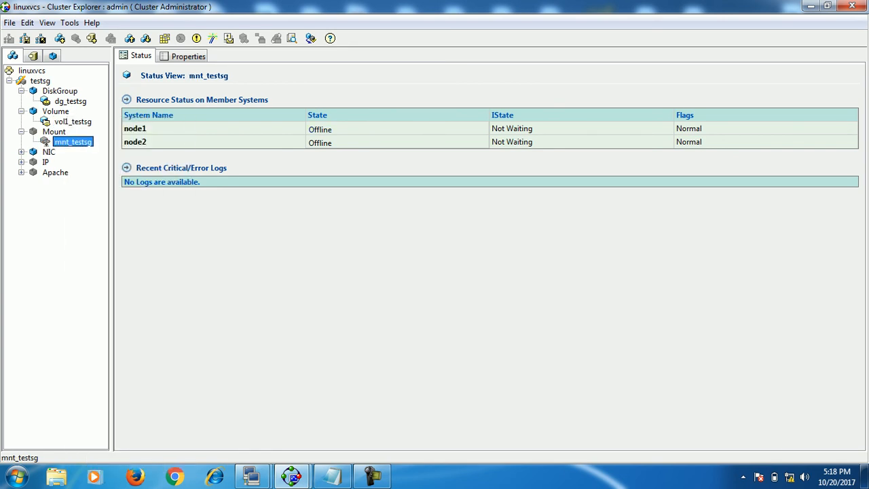
Step: Bring the mount resource mnt_testsg online on node1 and confirm the operation
{"action": "right_click", "coordinate": [73, 142]}
{"action": "mouse_move", "coordinate": [135, 168]}
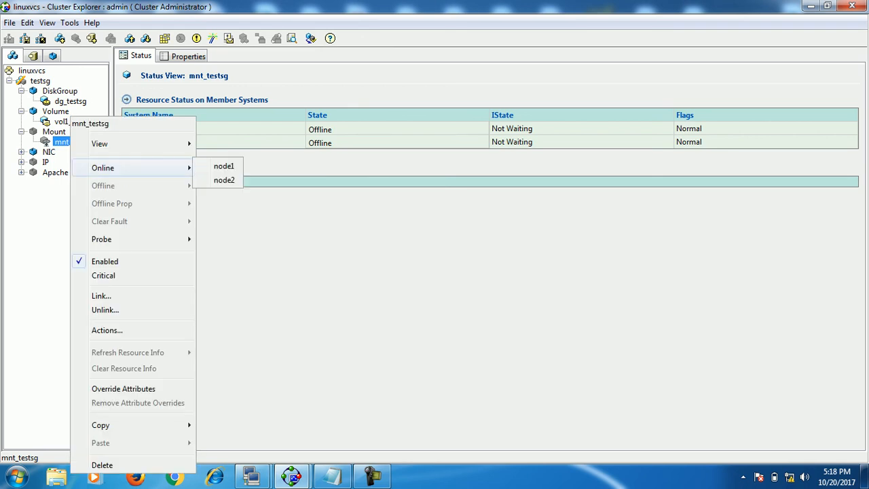
{"action": "left_click", "coordinate": [223, 166]}
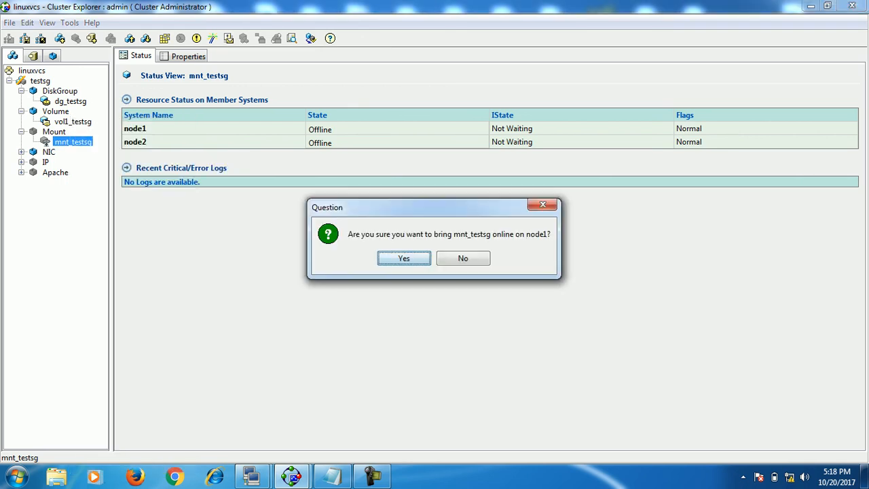
{"action": "left_click", "coordinate": [404, 258]}
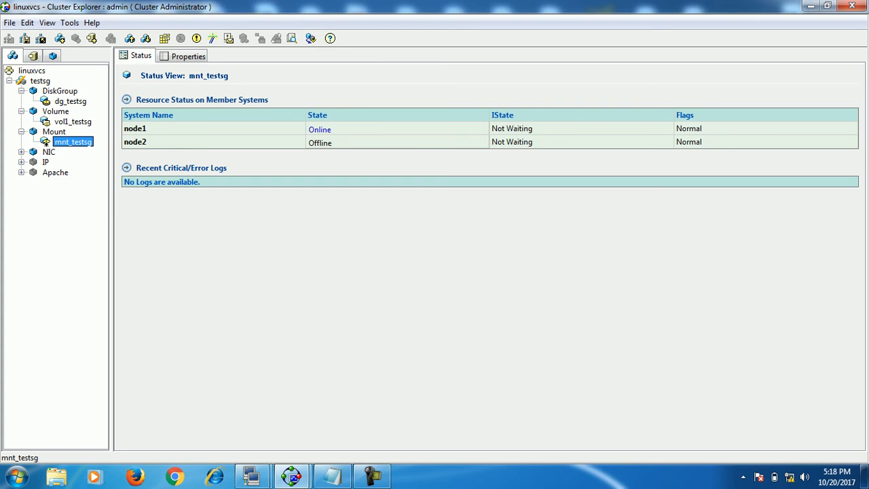
Step: Switch to the node1 terminal, discard the pending cd command, run df -h and highlight the /var/www/html mount point
{"action": "left_click", "coordinate": [252, 476]}
{"action": "left_click", "coordinate": [181, 414]}
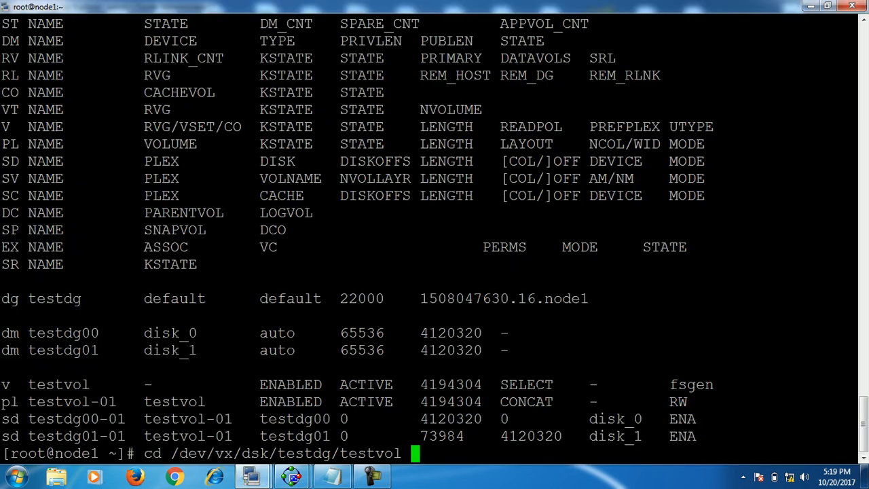
{"action": "key", "text": "BackSpace"}
{"action": "key", "text": "BackSpace"}
{"action": "key", "text": "BackSpace"}
{"action": "key", "text": "BackSpace"}
{"action": "key", "text": "BackSpace"}
{"action": "key", "text": "BackSpace"}
{"action": "key", "text": "BackSpace"}
{"action": "key", "text": "BackSpace"}
{"action": "key", "text": "BackSpace"}
{"action": "key", "text": "BackSpace"}
{"action": "key", "text": "BackSpace"}
{"action": "key", "text": "BackSpace"}
{"action": "key", "text": "BackSpace"}
{"action": "key", "text": "BackSpace"}
{"action": "key", "text": "BackSpace"}
{"action": "key", "text": "BackSpace"}
{"action": "key", "text": "BackSpace"}
{"action": "key", "text": "BackSpace"}
{"action": "key", "text": "BackSpace"}
{"action": "key", "text": "BackSpace"}
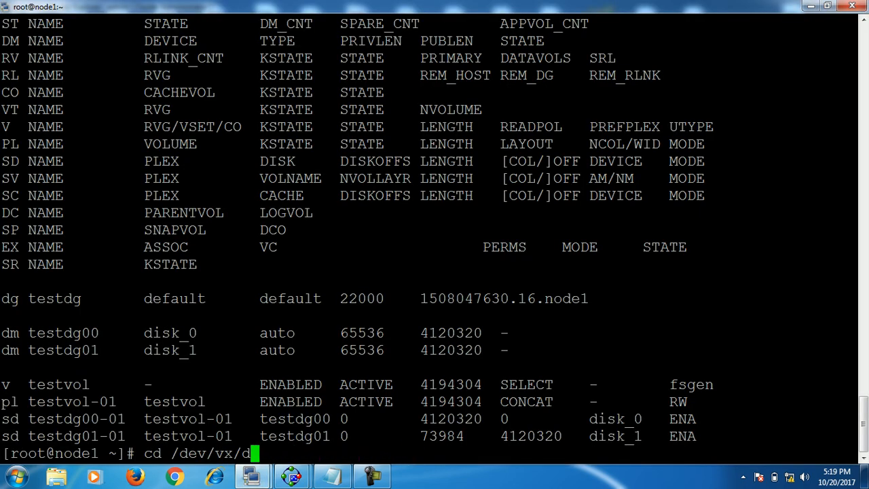
{"action": "type", "text": "df -h"}
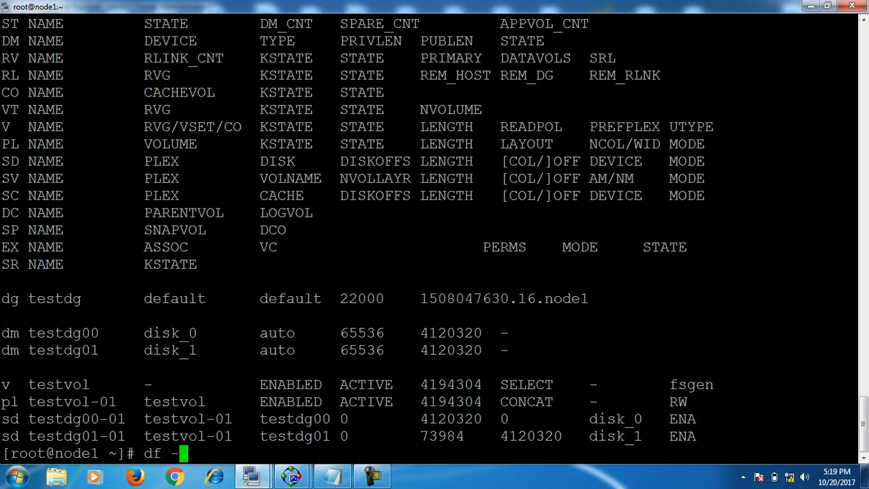
{"action": "key", "text": "Return"}
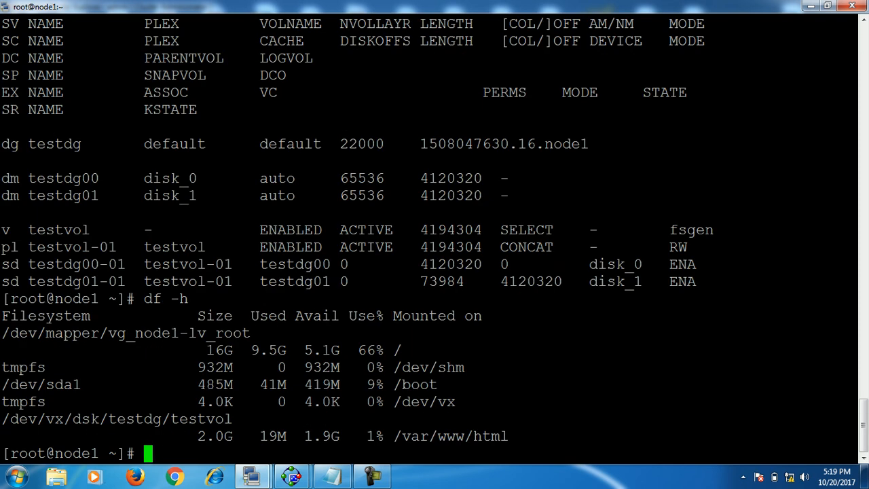
{"action": "left_click_drag", "start_coordinate": [393, 436], "coordinate": [509, 436]}
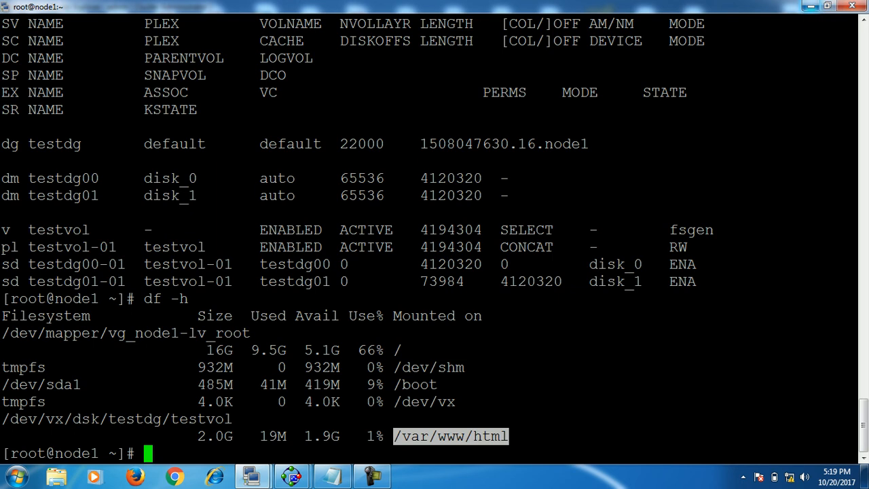
Step: Select ip_testsg in Cluster Explorer, run ifconfig in the node1 terminal and examine the configured network interfaces
{"action": "left_click", "coordinate": [291, 476]}
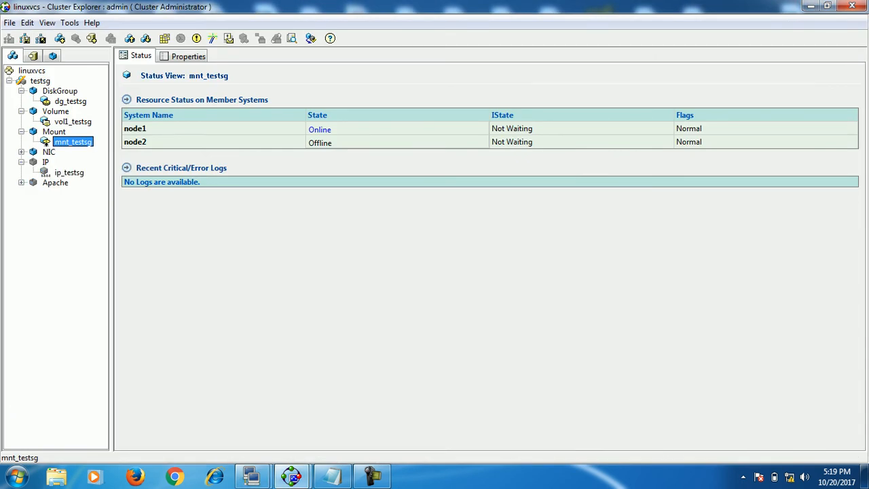
{"action": "left_click", "coordinate": [69, 172]}
{"action": "left_click", "coordinate": [252, 476]}
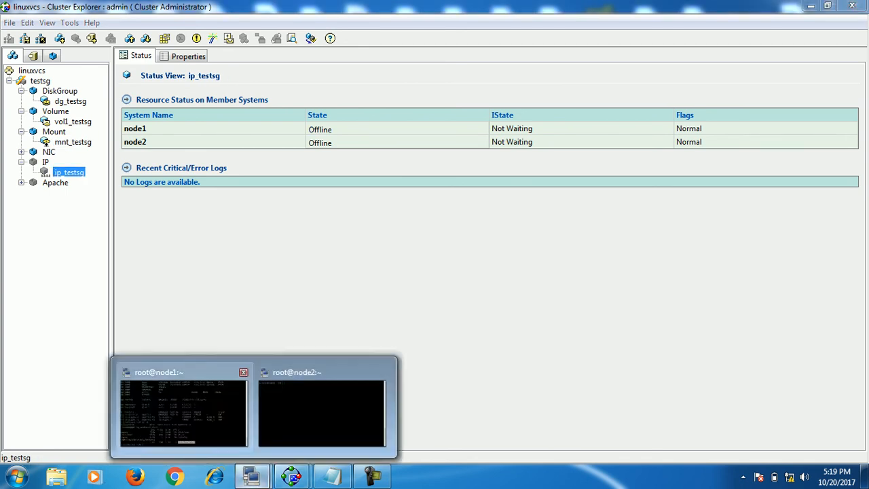
{"action": "left_click", "coordinate": [163, 411]}
{"action": "type", "text": "ifconfig"}
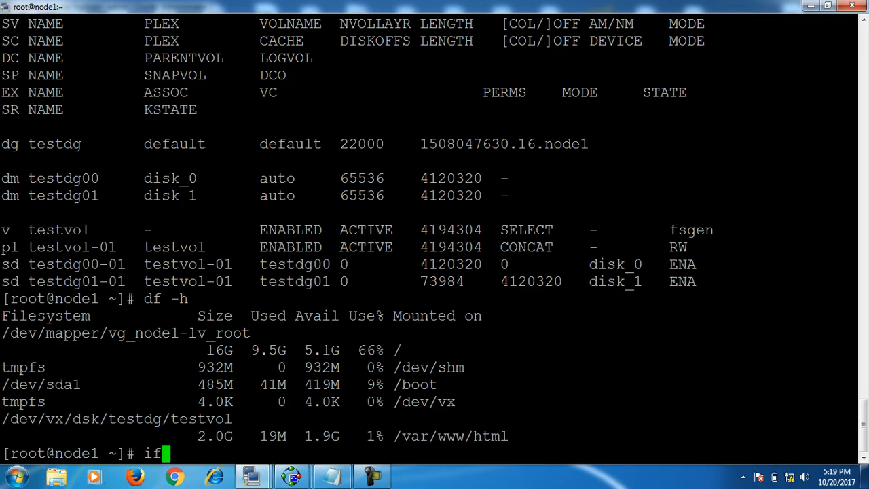
{"action": "key", "text": "Return"}
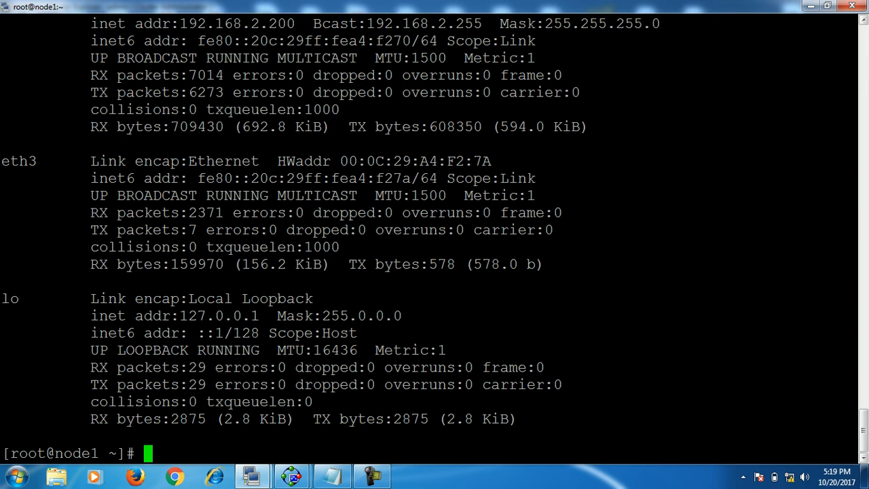
{"action": "scroll", "coordinate": [434, 237], "scroll_direction": "up", "scroll_amount": 5}
{"action": "scroll", "coordinate": [435, 237], "scroll_direction": "up", "scroll_amount": 4}
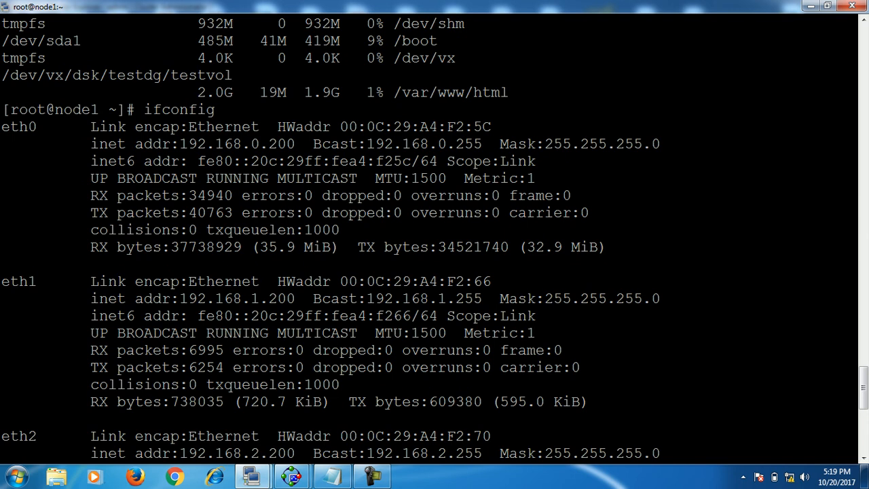
{"action": "scroll", "coordinate": [435, 238], "scroll_direction": "down", "scroll_amount": 8}
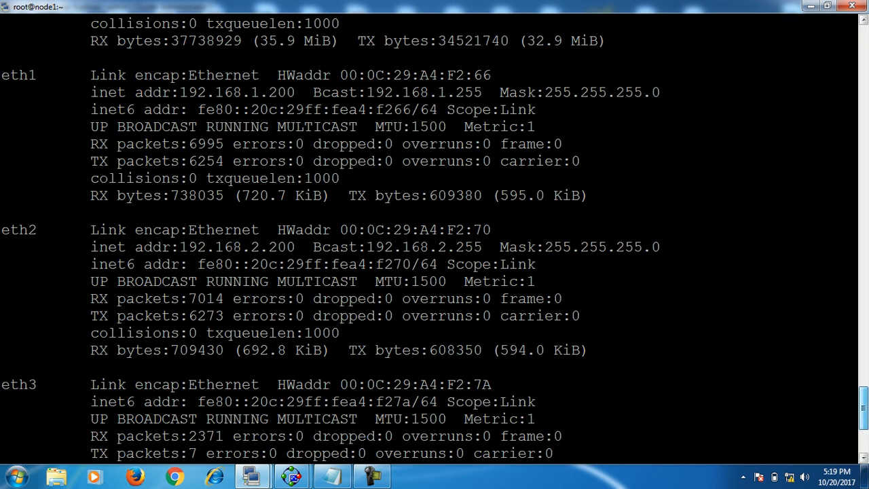
Step: Return to Cluster Explorer and enable the IP resource ip_testsg
{"action": "left_click", "coordinate": [291, 477]}
{"action": "right_click", "coordinate": [64, 172]}
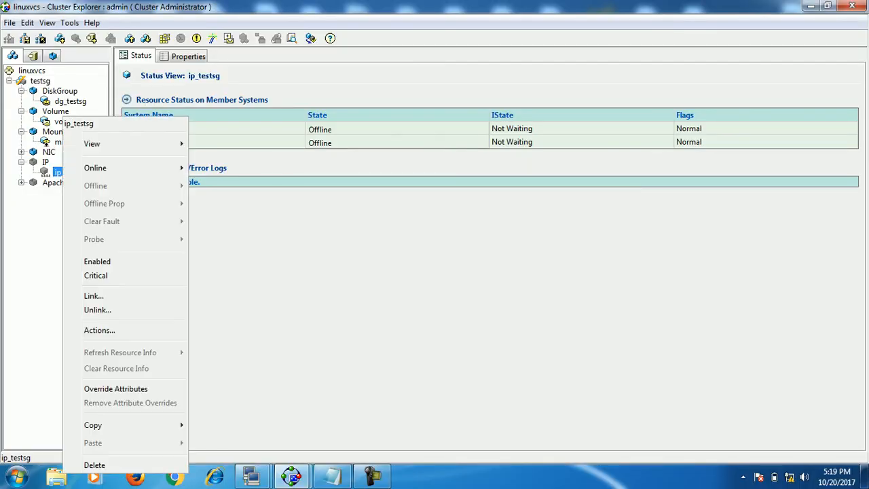
{"action": "left_click", "coordinate": [97, 262]}
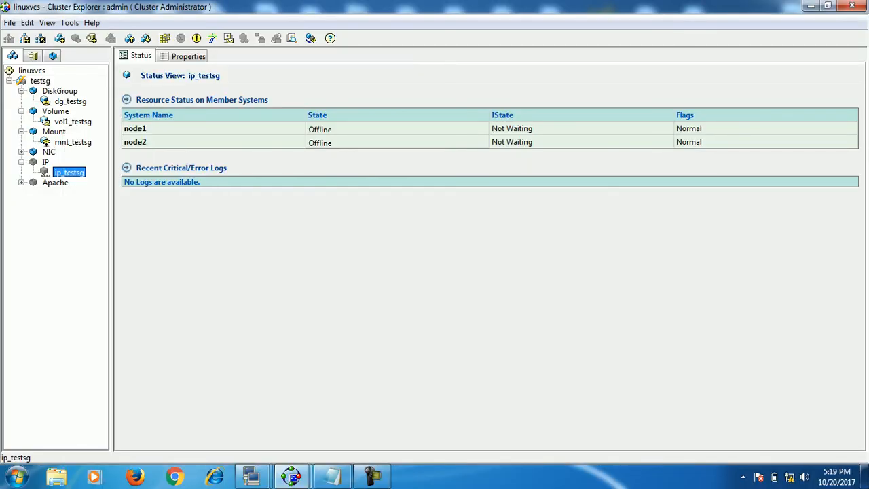
Step: Bring the IP resource ip_testsg online on node1 and confirm the operation
{"action": "right_click", "coordinate": [71, 173]}
{"action": "mouse_move", "coordinate": [136, 167]}
{"action": "left_click", "coordinate": [221, 167]}
{"action": "key", "text": "Return"}
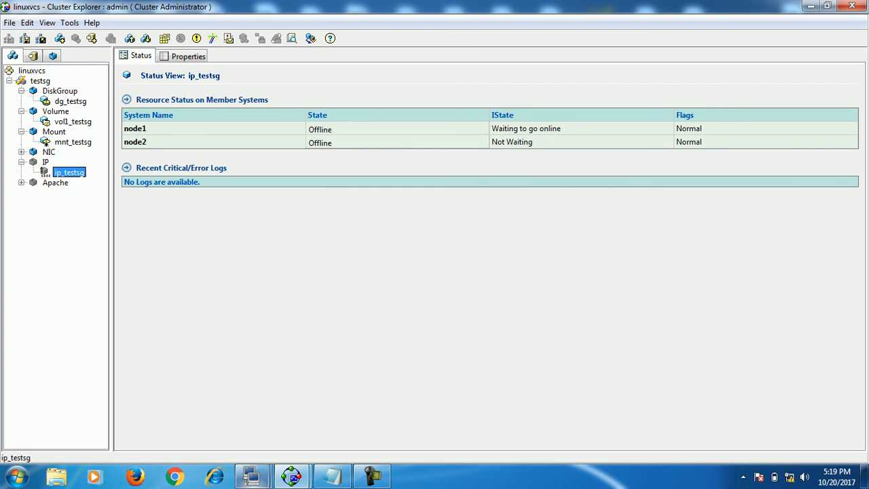
Step: Switch to the node1 terminal, duplicate its session and run tail -f /var/log/messages in the new window, maximized
{"action": "mouse_move", "coordinate": [251, 476]}
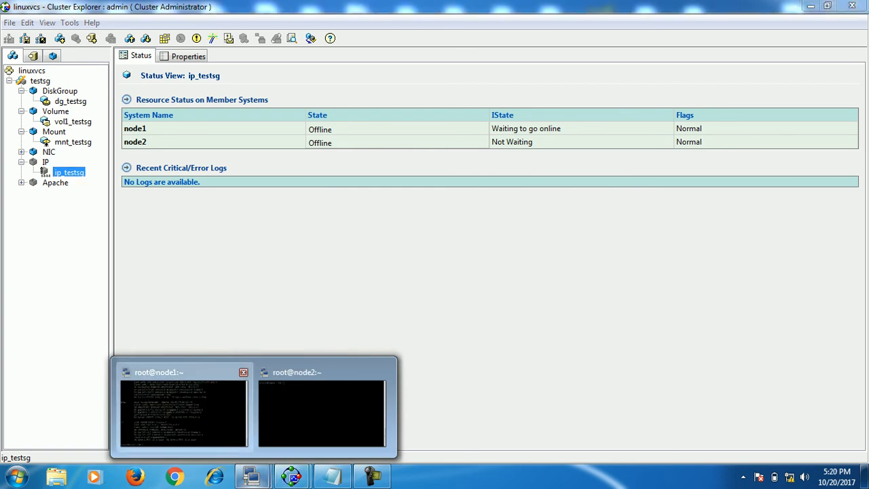
{"action": "left_click", "coordinate": [184, 413]}
{"action": "right_click", "coordinate": [385, 7]}
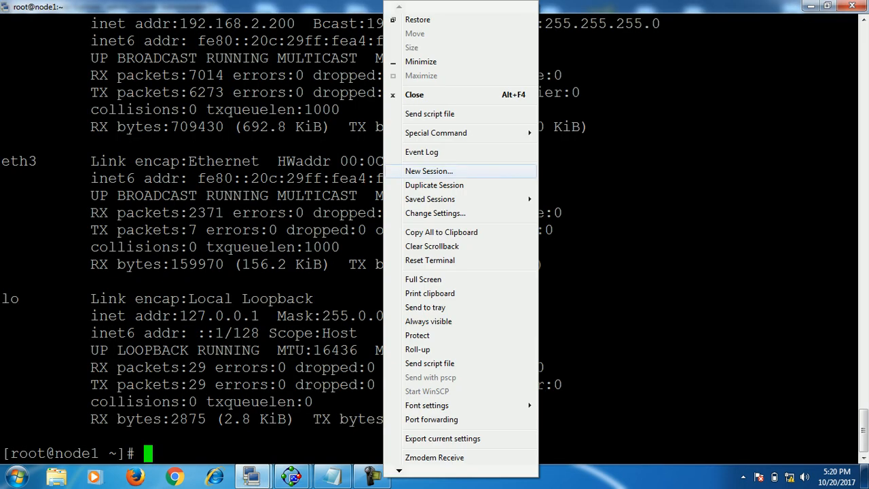
{"action": "left_click", "coordinate": [433, 185]}
{"action": "type", "text": "tail -f /var/log/messages"}
{"action": "key", "text": "Return"}
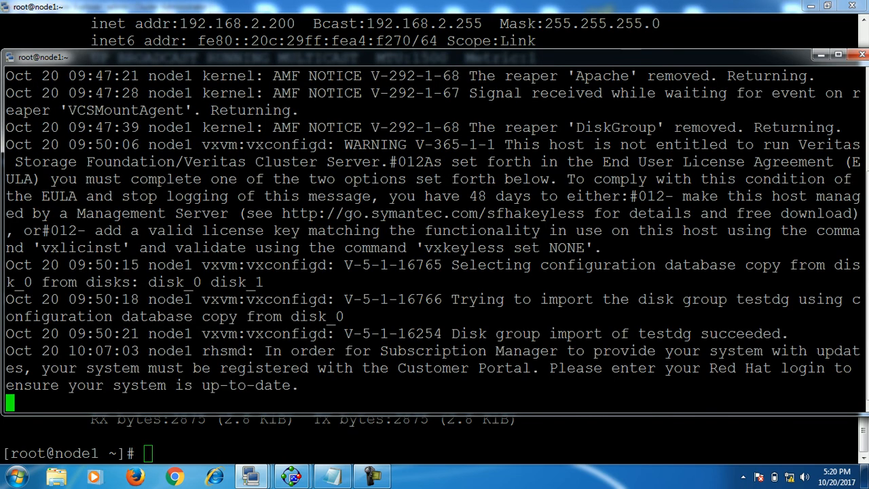
{"action": "key", "text": "super+Up"}
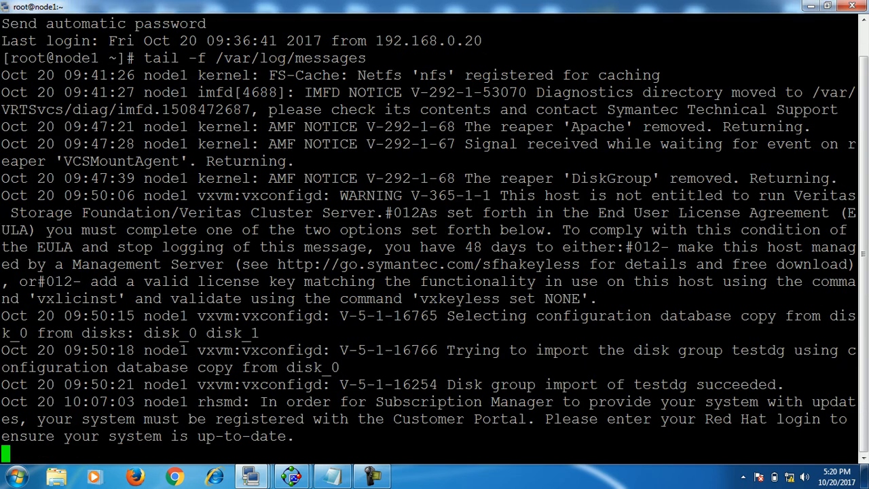
Step: Push the existing log output out of view with blank lines in the tail session
{"action": "key", "text": "Return"}
{"action": "key", "text": "Return"}
{"action": "key", "text": "Return"}
{"action": "key", "text": "Return"}
{"action": "key", "text": "Return"}
{"action": "key", "text": "Return"}
{"action": "key", "text": "Return"}
{"action": "key", "text": "Return"}
{"action": "key", "text": "Return"}
{"action": "key", "text": "Return"}
{"action": "key", "text": "Return"}
{"action": "key", "text": "Return"}
{"action": "key", "text": "Return"}
{"action": "key", "text": "Return"}
{"action": "key", "text": "Return"}
{"action": "key", "text": "Return"}
{"action": "key", "text": "Return"}
{"action": "key", "text": "Return"}
{"action": "key", "text": "Return"}
{"action": "key", "text": "Return"}
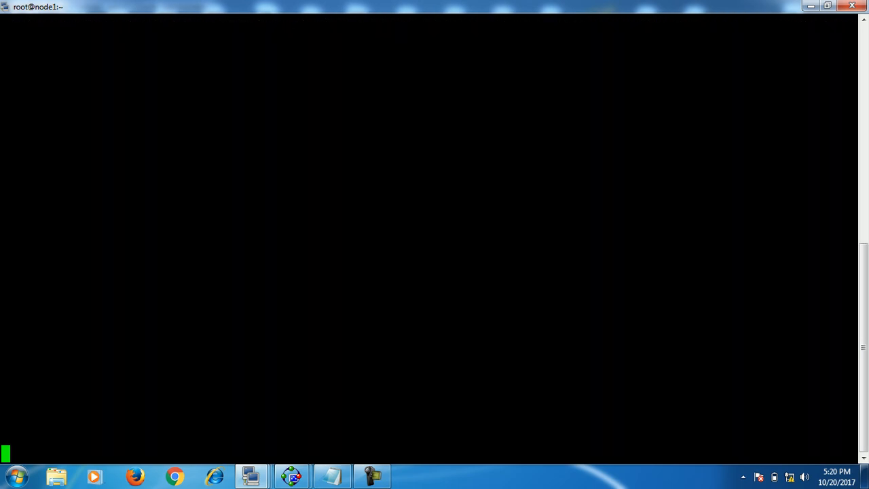
Step: Check the ip_testsg status in Cluster Explorer, run ifconfig in the original node1 terminal and highlight the eth0:0 IP address
{"action": "left_click", "coordinate": [292, 476]}
{"action": "left_click", "coordinate": [364, 411]}
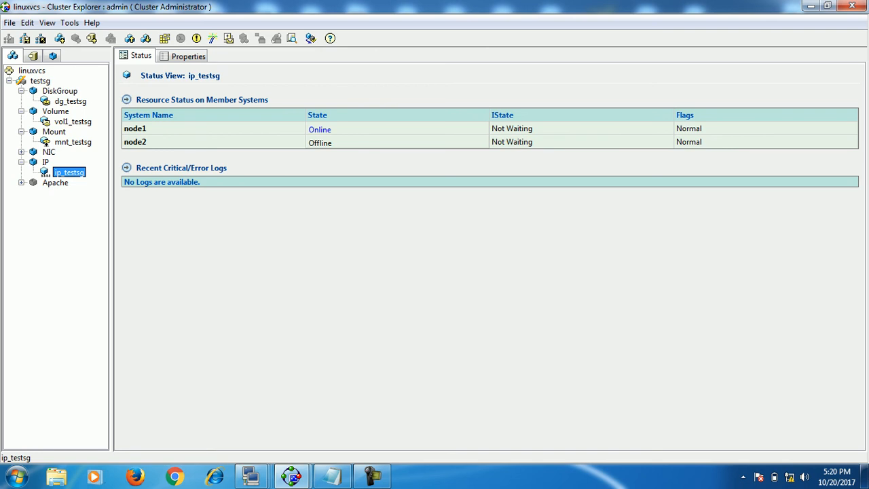
{"action": "left_click", "coordinate": [251, 476]}
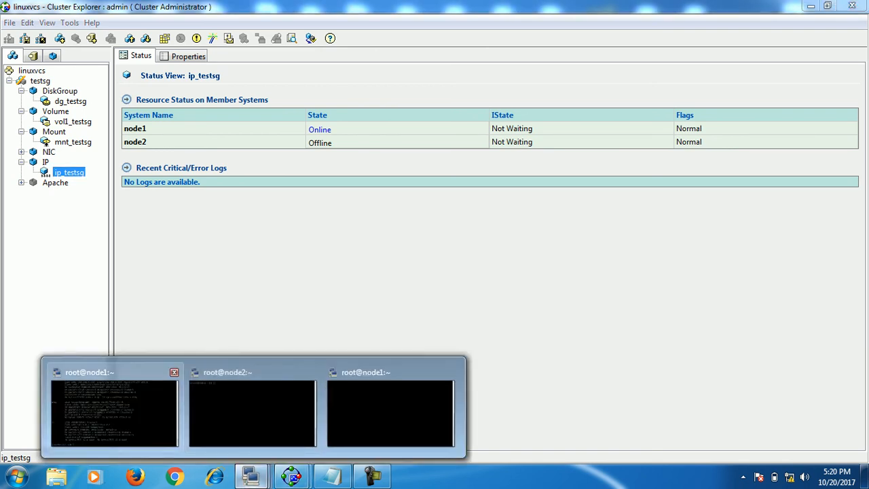
{"action": "left_click", "coordinate": [113, 407]}
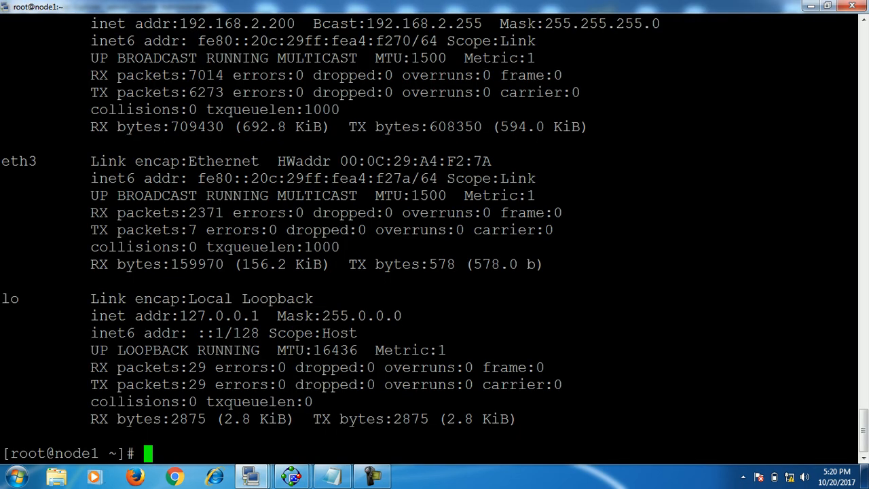
{"action": "type", "text": "ifconfig"}
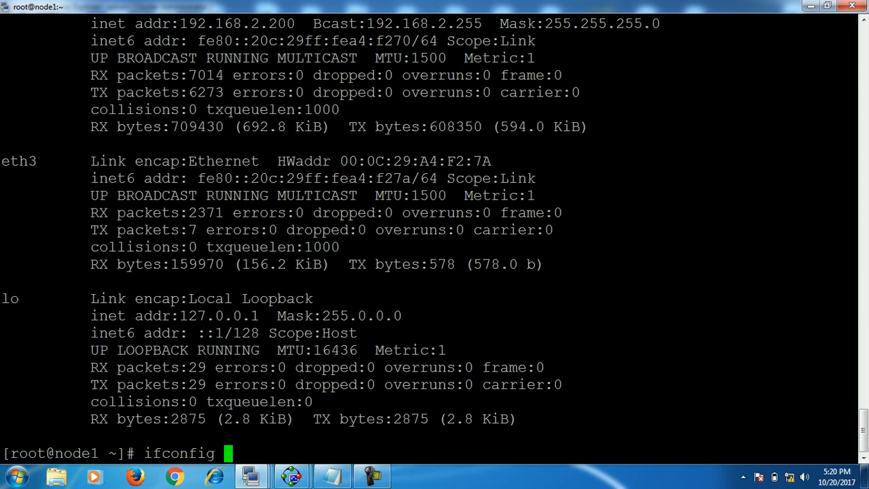
{"action": "key", "text": "Return"}
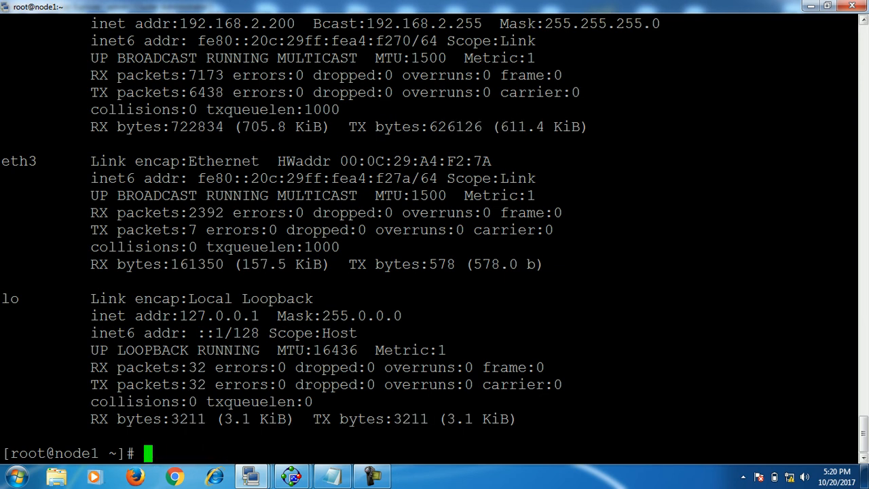
{"action": "left_click_drag", "start_coordinate": [864, 434], "coordinate": [864, 333]}
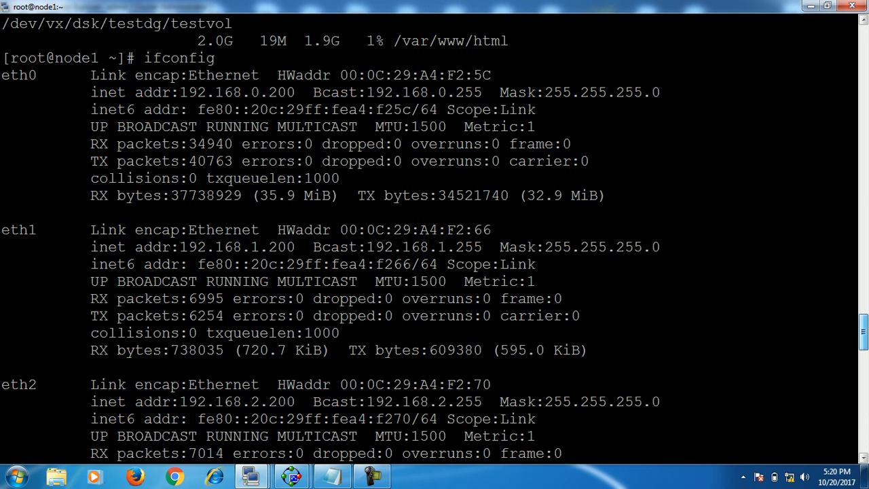
{"action": "left_click_drag", "start_coordinate": [864, 333], "coordinate": [864, 396]}
{"action": "left_click_drag", "start_coordinate": [180, 299], "coordinate": [296, 299]}
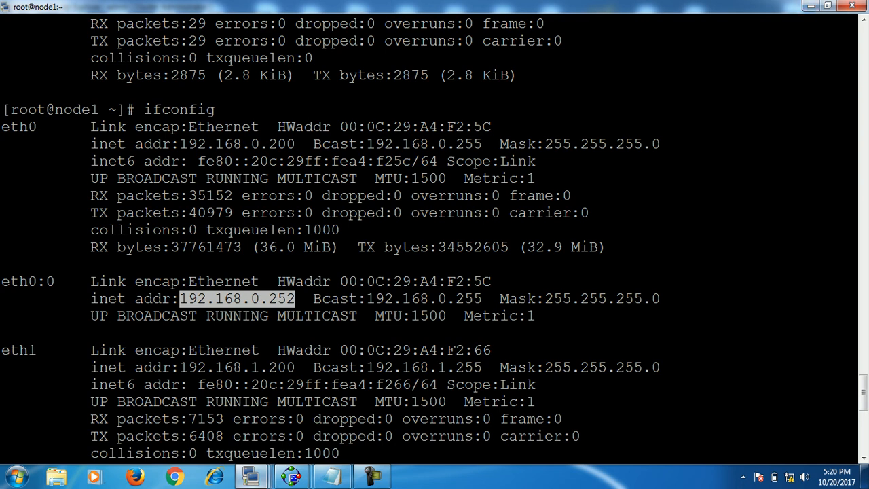
Step: Return to Cluster Explorer and enable the Apache resource www_testsg
{"action": "left_click", "coordinate": [292, 477]}
{"action": "left_click", "coordinate": [361, 408]}
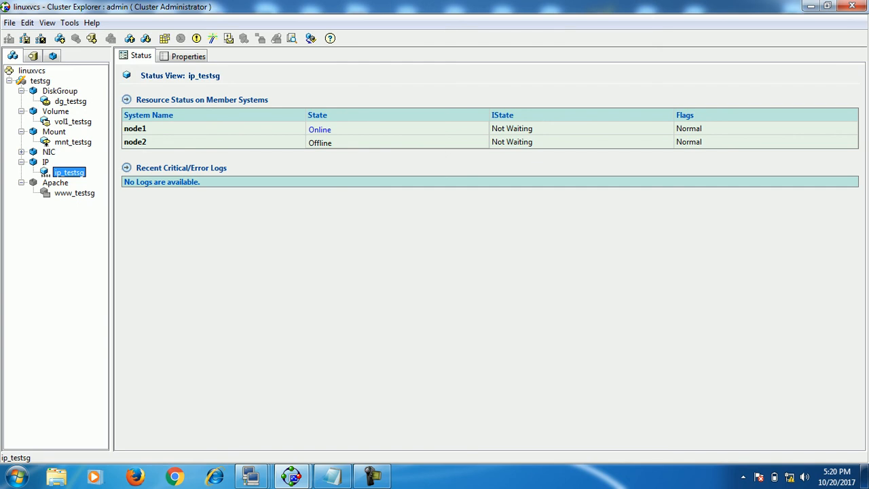
{"action": "left_click", "coordinate": [74, 193]}
{"action": "right_click", "coordinate": [67, 193]}
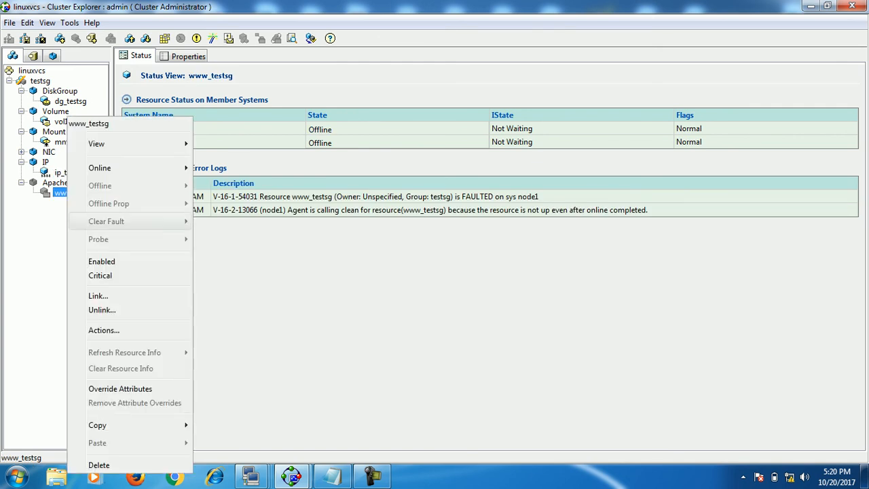
{"action": "left_click", "coordinate": [102, 262]}
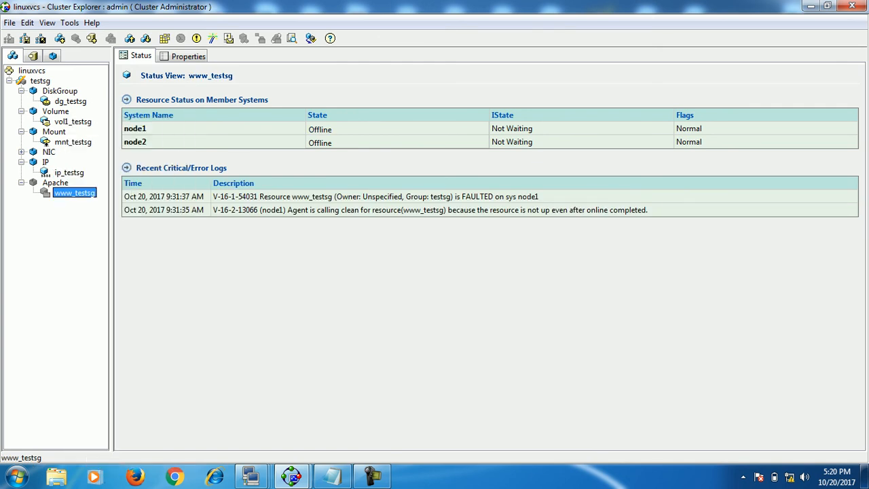
Step: Bring the Apache resource www_testsg online on node1 and confirm the operation
{"action": "right_click", "coordinate": [67, 193]}
{"action": "mouse_move", "coordinate": [107, 168]}
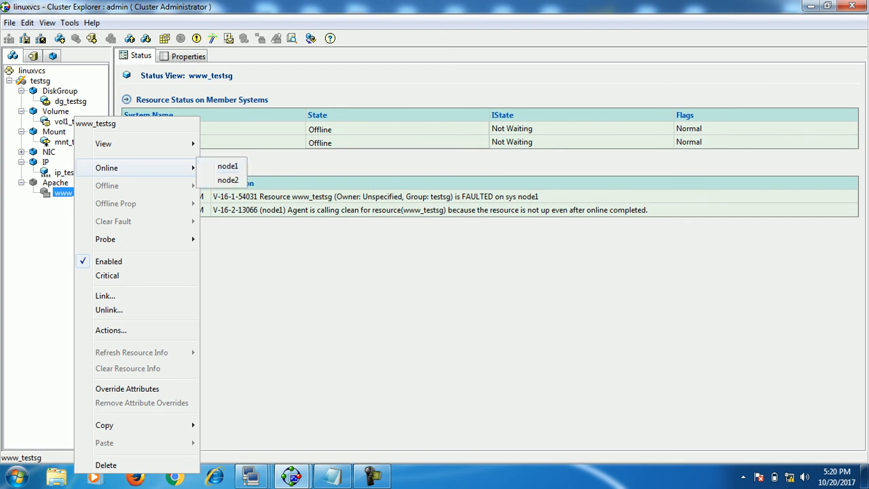
{"action": "left_click", "coordinate": [227, 166]}
{"action": "key", "text": "Return"}
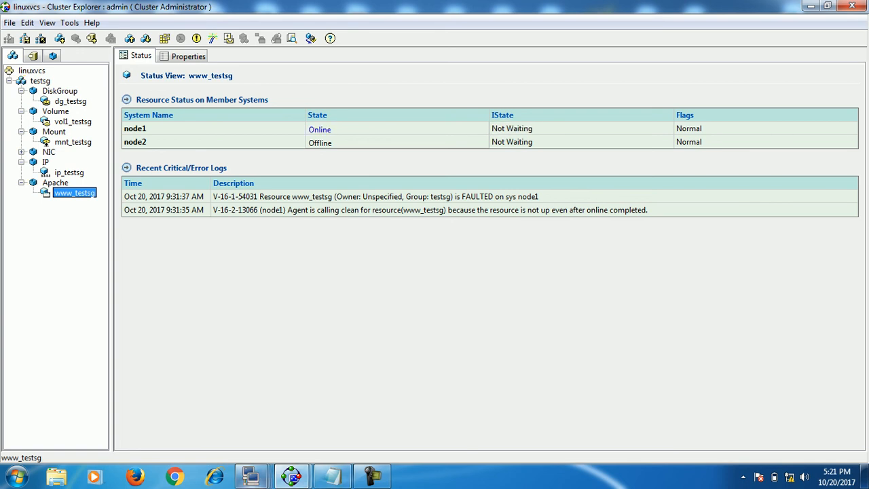
Step: Switch to the original node1 terminal, run hastatus -sum and highlight the testsg group name and its state on node1
{"action": "mouse_move", "coordinate": [250, 476]}
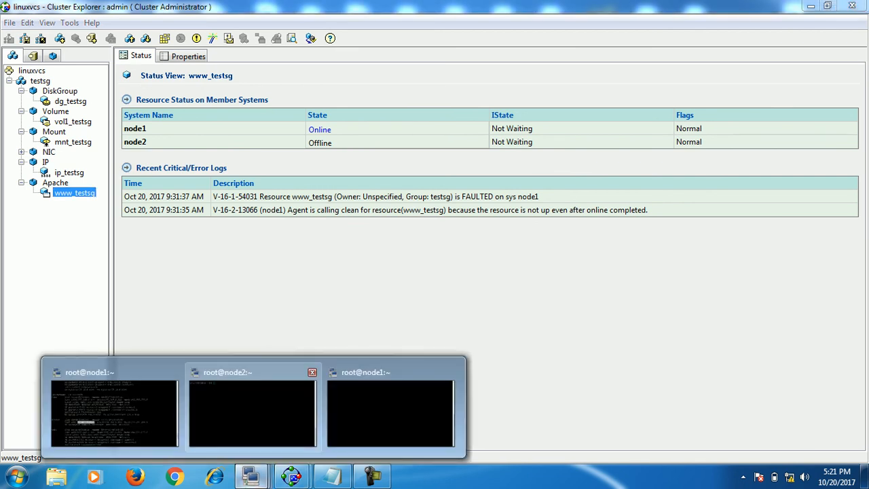
{"action": "left_click", "coordinate": [250, 408]}
{"action": "key", "text": "Return"}
{"action": "key", "text": "Return"}
{"action": "key", "text": "Return"}
{"action": "key", "text": "Return"}
{"action": "key", "text": "Return"}
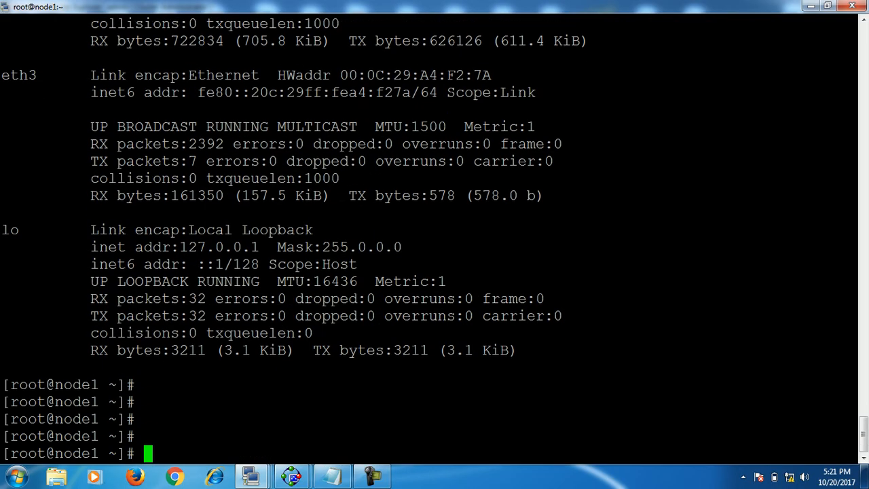
{"action": "type", "text": "hast"}
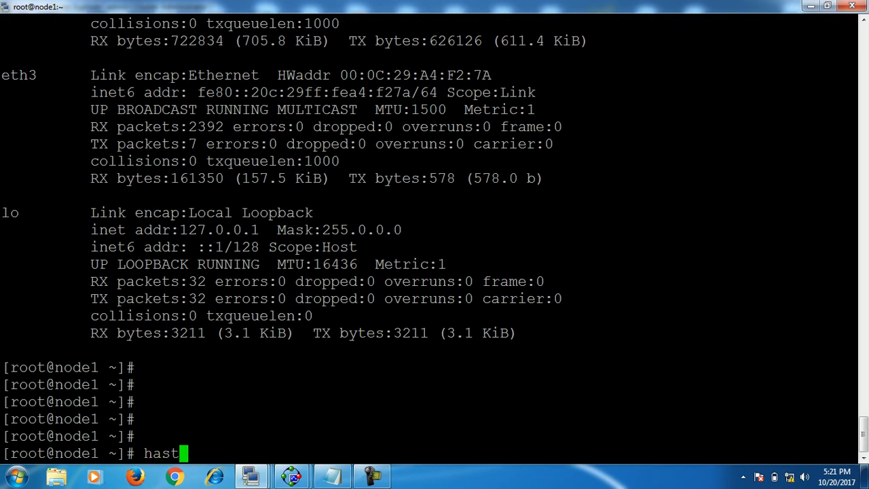
{"action": "type", "text": "atus s-um"}
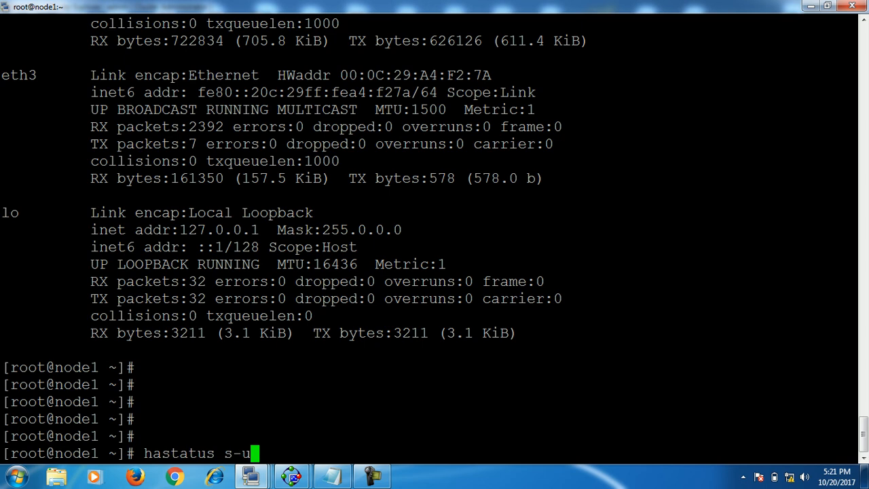
{"action": "key", "text": "BackSpace"}
{"action": "key", "text": "BackSpace"}
{"action": "key", "text": "BackSpace"}
{"action": "key", "text": "BackSpace"}
{"action": "type", "text": "-sum"}
{"action": "key", "text": "Return"}
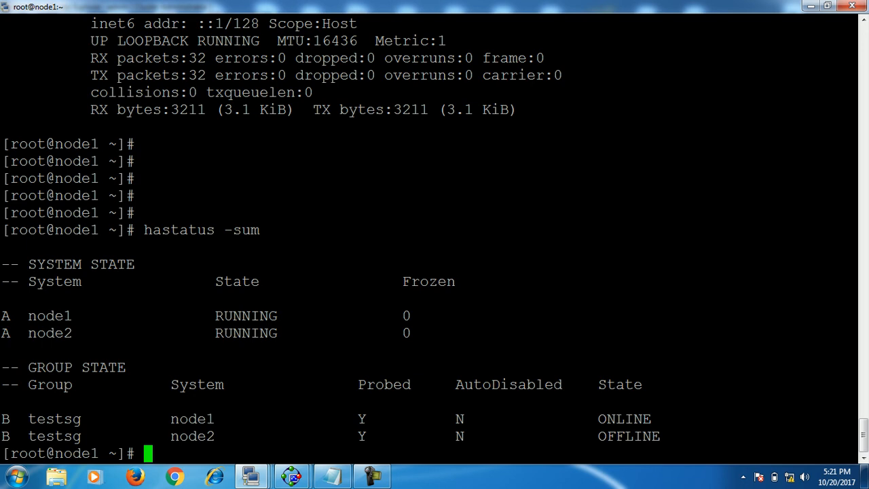
{"action": "left_click_drag", "start_coordinate": [28, 419], "coordinate": [81, 419]}
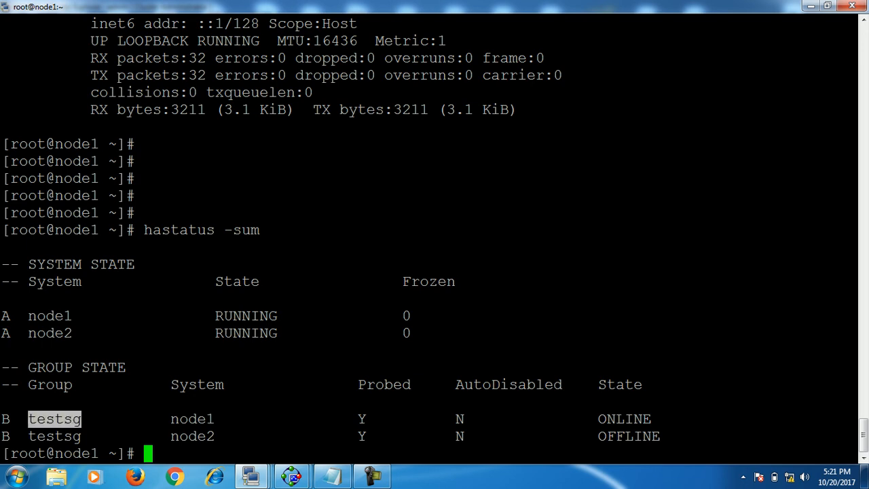
{"action": "left_click_drag", "start_coordinate": [599, 419], "coordinate": [650, 419]}
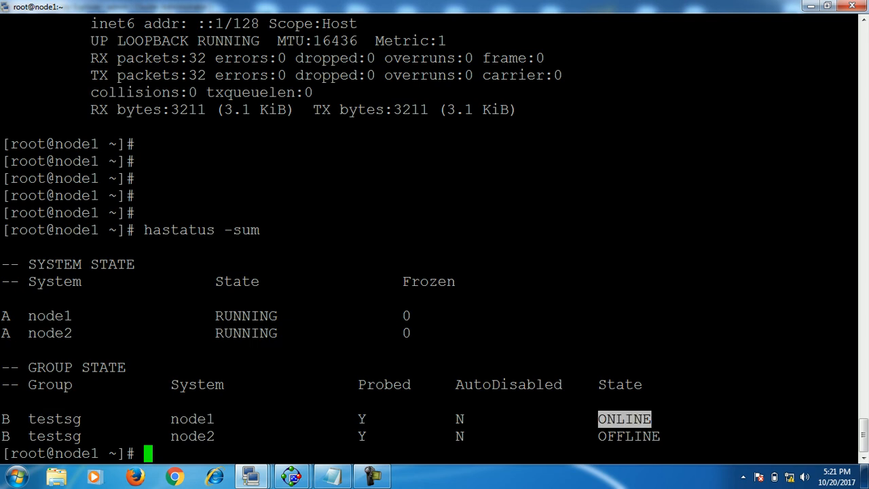
Step: Open Chrome, load 192.168.0.252 and highlight the page's welcome text and the address
{"action": "left_click", "coordinate": [175, 477]}
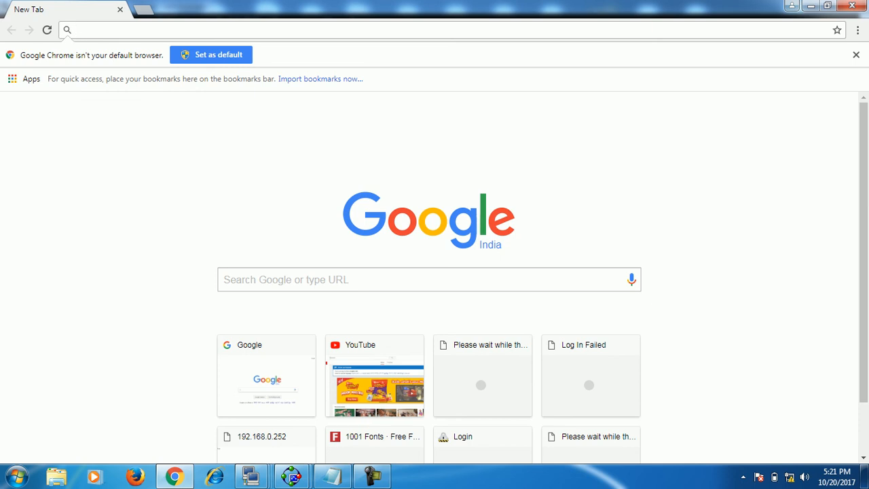
{"action": "type", "text": "192"}
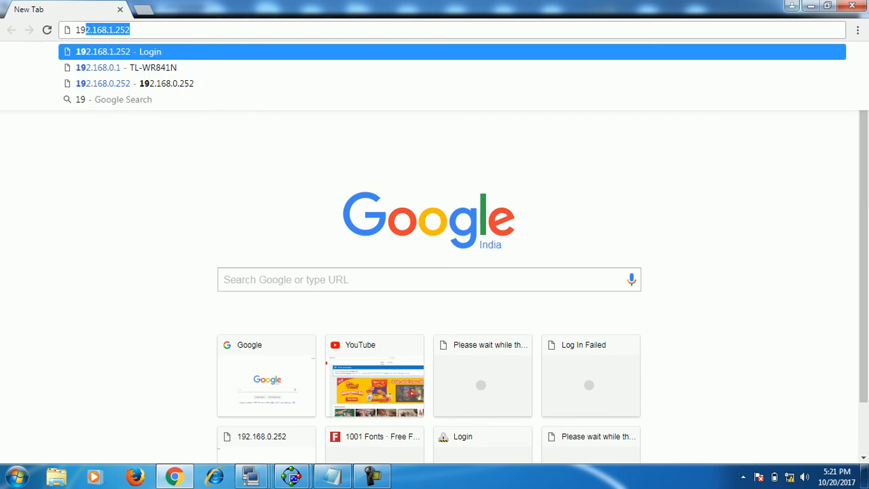
{"action": "type", "text": ".68"}
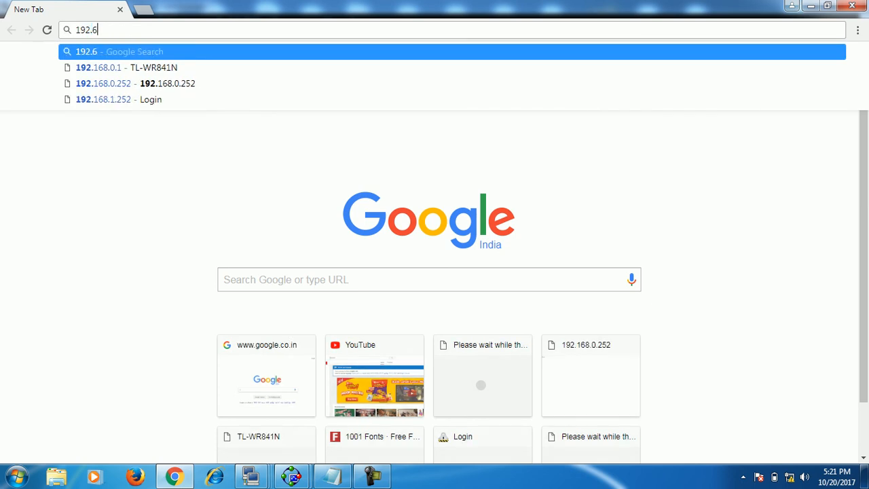
{"action": "key", "text": "BackSpace"}
{"action": "key", "text": "BackSpace"}
{"action": "type", "text": "1"}
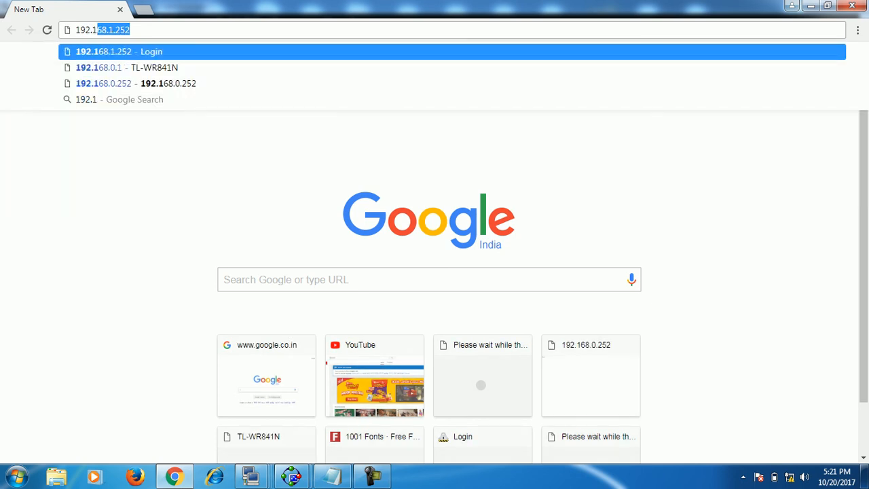
{"action": "type", "text": "68.0.252"}
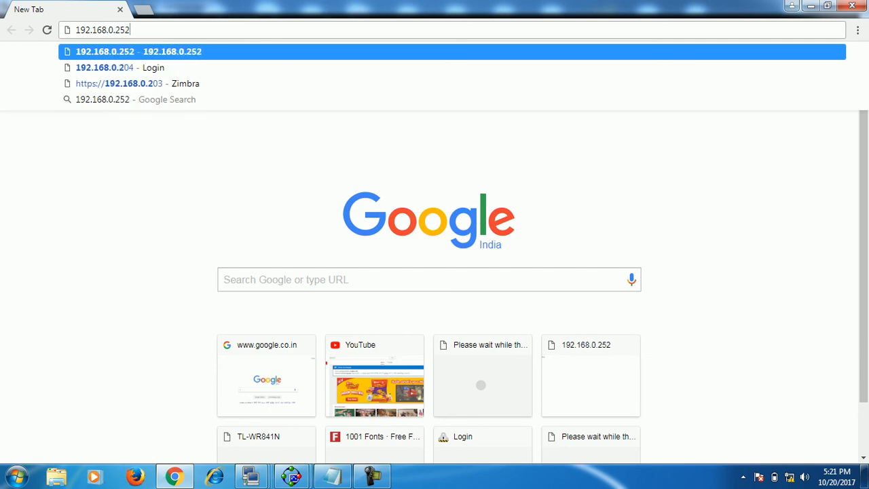
{"action": "key", "text": "Return"}
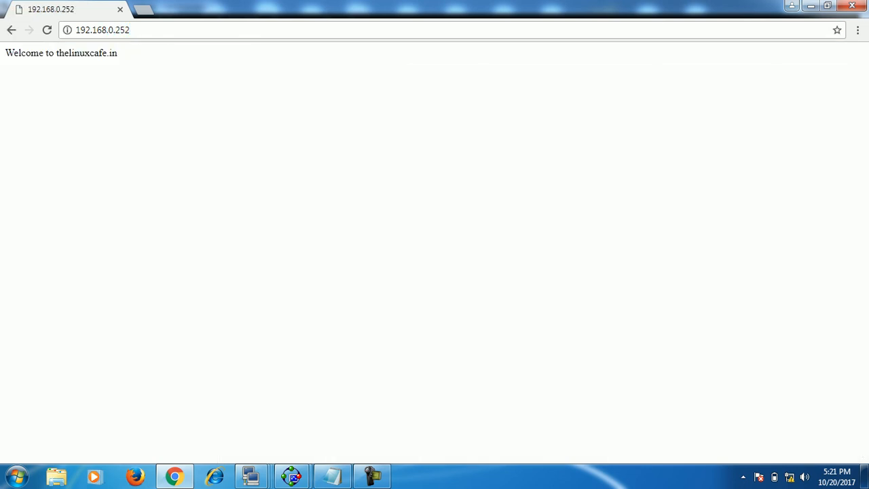
{"action": "left_click_drag", "start_coordinate": [5, 53], "coordinate": [117, 53]}
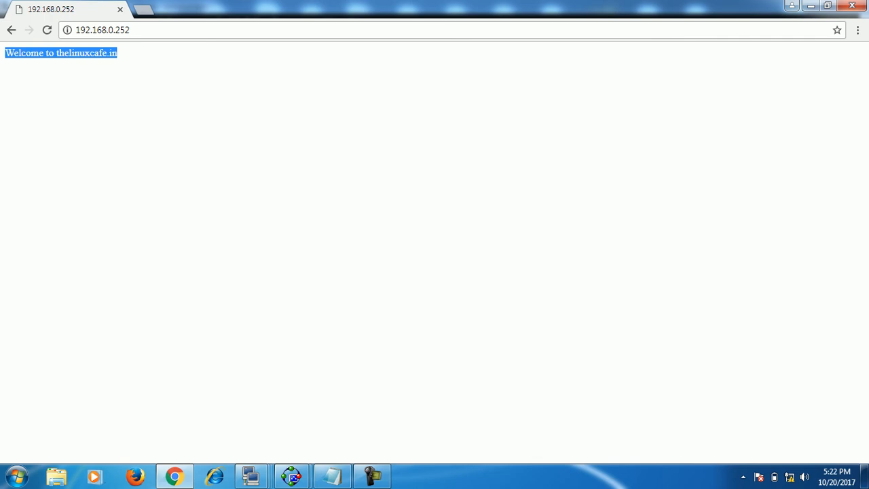
{"action": "left_click_drag", "start_coordinate": [130, 30], "coordinate": [75, 30]}
Step: Shut down node1 by running init 0 in its original terminal and check the log output in the second node1 terminal
{"action": "mouse_move", "coordinate": [251, 475]}
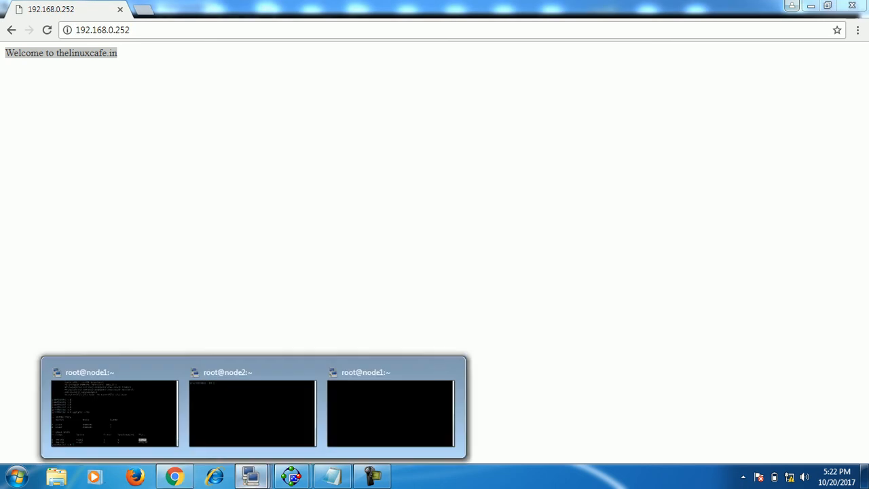
{"action": "left_click", "coordinate": [75, 408]}
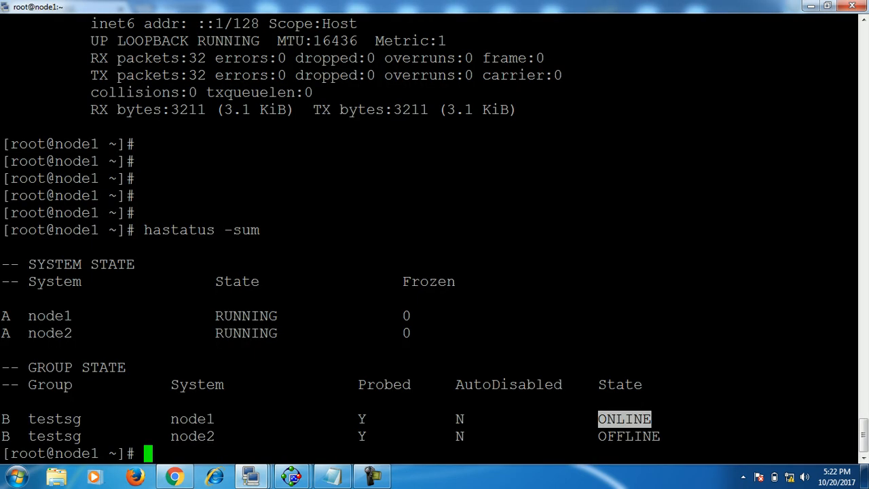
{"action": "type", "text": "in"}
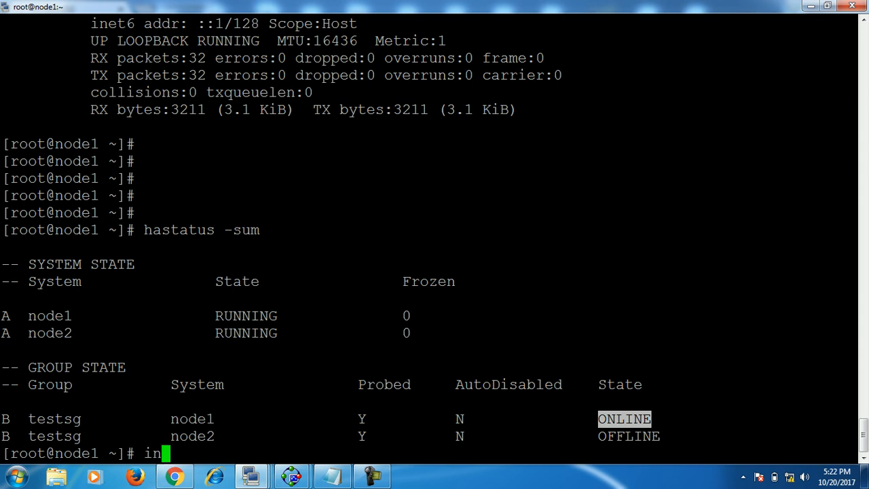
{"action": "type", "text": "it "}
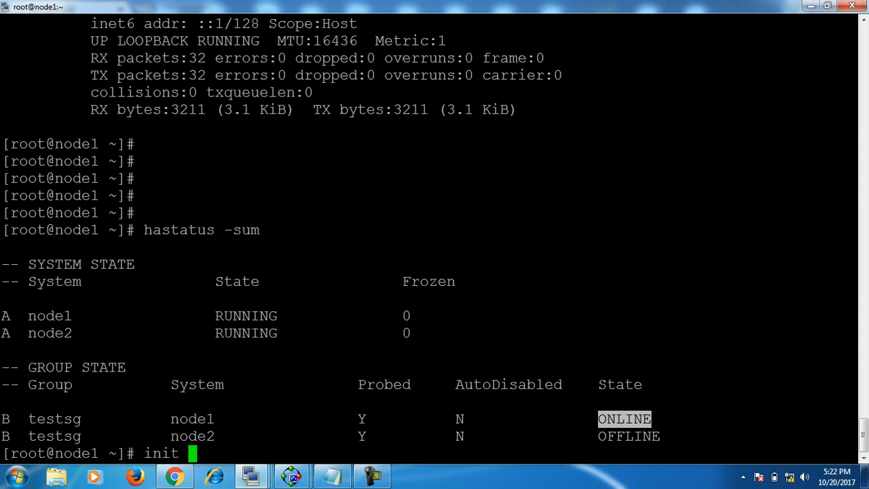
{"action": "type", "text": "0"}
{"action": "key", "text": "Return"}
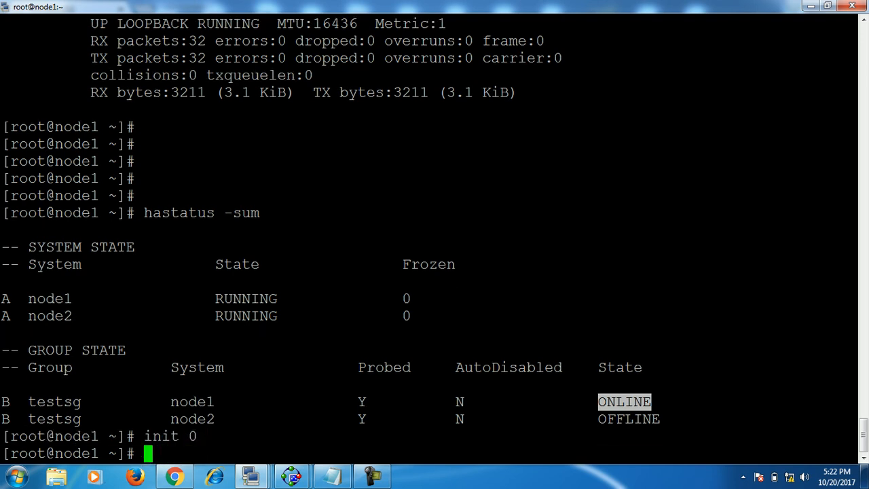
{"action": "left_click", "coordinate": [251, 477]}
{"action": "left_click", "coordinate": [392, 411]}
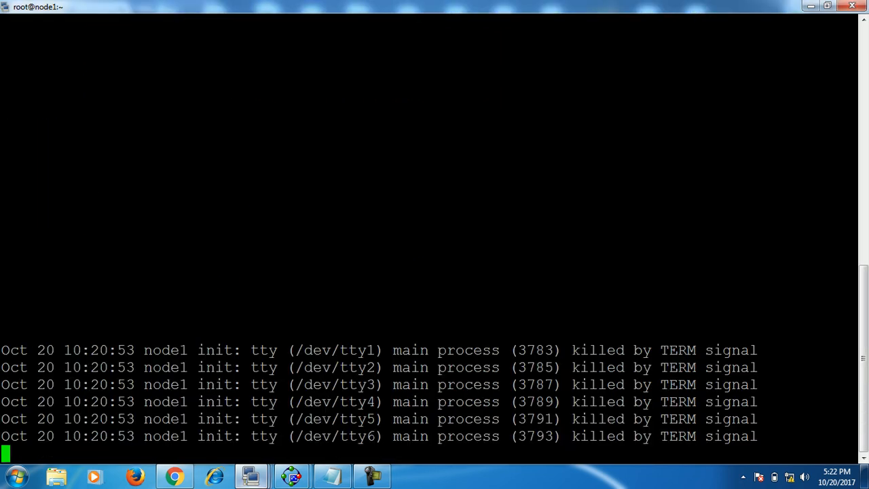
Step: Switch to the node2 terminal, run hastatus -sum and highlight the state of testsg on node1
{"action": "left_click", "coordinate": [252, 476]}
{"action": "left_click", "coordinate": [246, 408]}
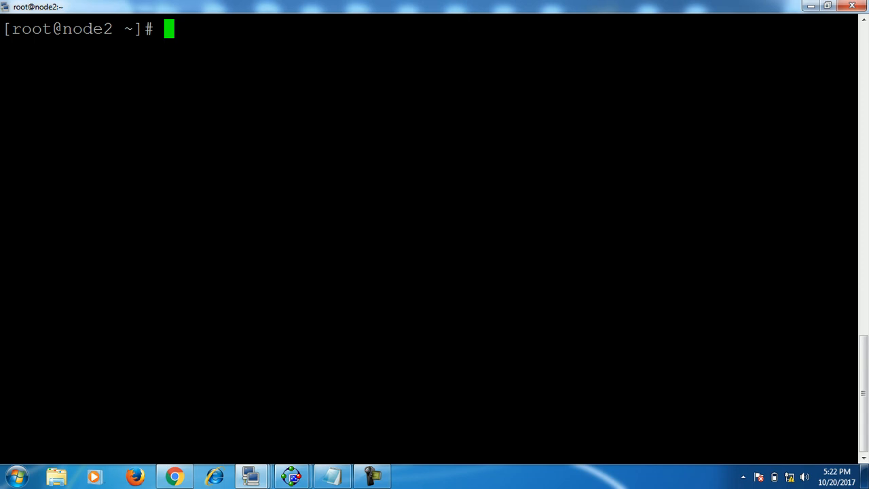
{"action": "type", "text": "hasta"}
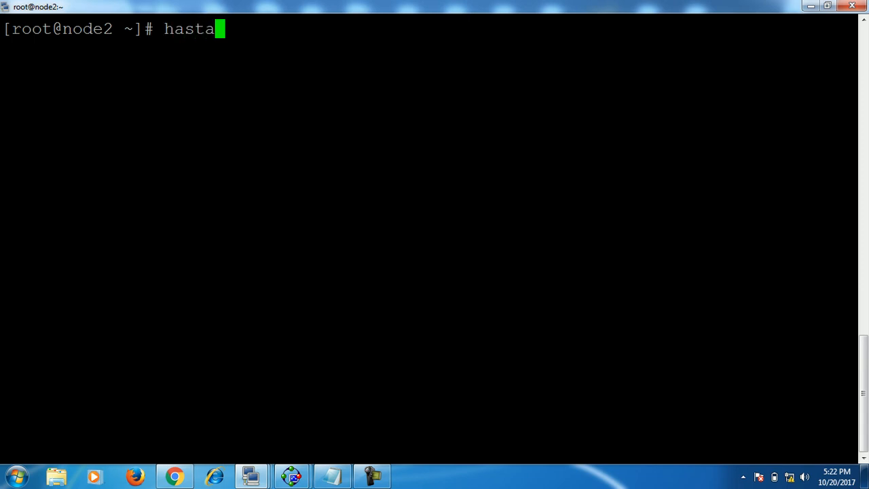
{"action": "type", "text": "tus -sum"}
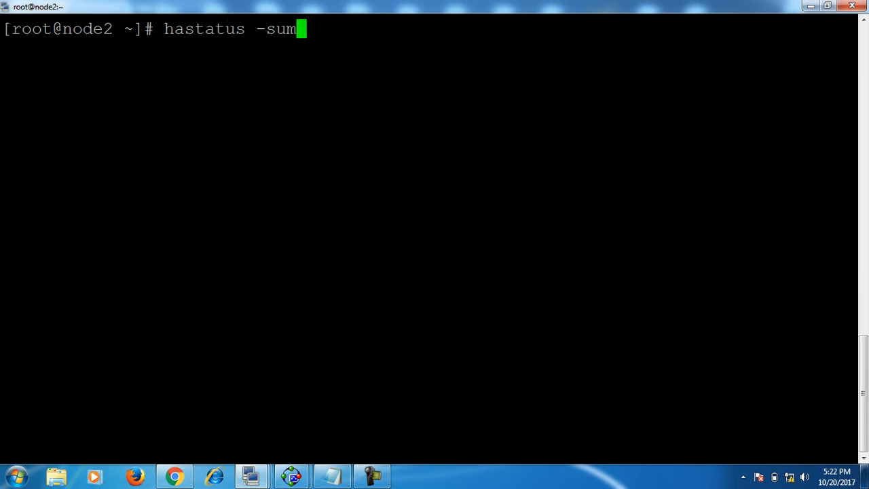
{"action": "key", "text": "Return"}
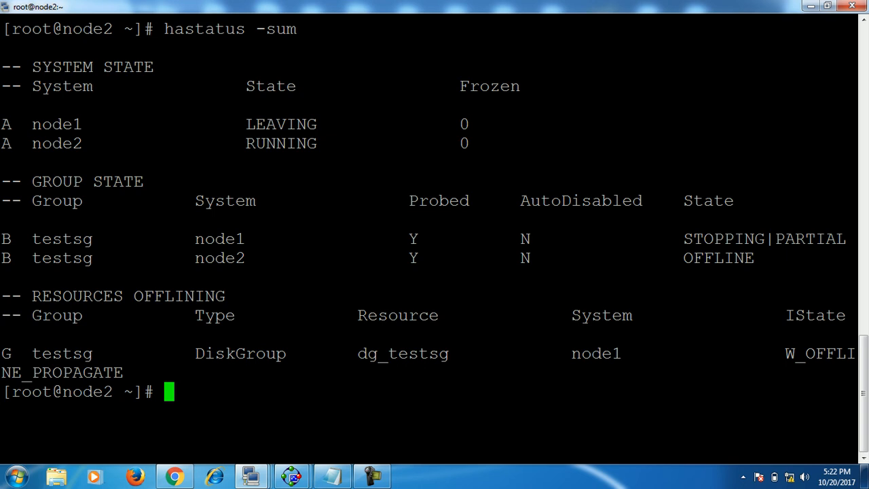
{"action": "left_click_drag", "start_coordinate": [684, 239], "coordinate": [795, 238]}
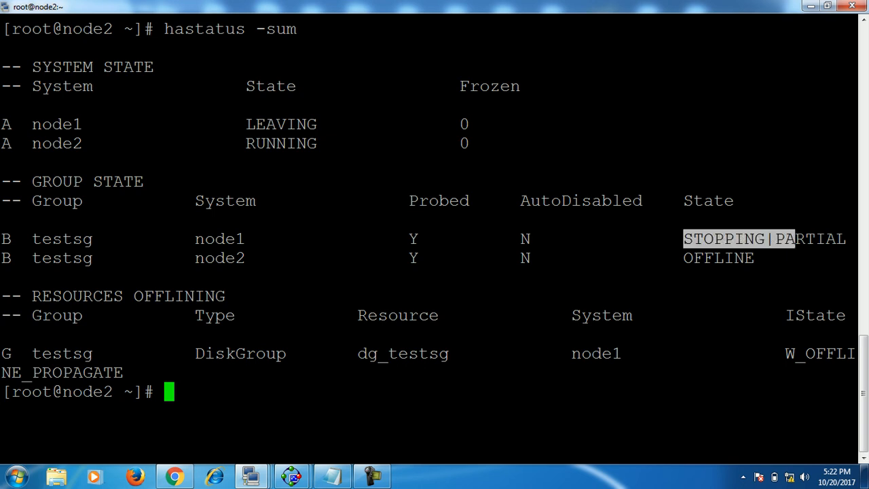
Step: Run hastatus -sum twice more on node2, highlighting the state of testsg on node2 after the first rerun
{"action": "key", "text": "Up"}
{"action": "key", "text": "Return"}
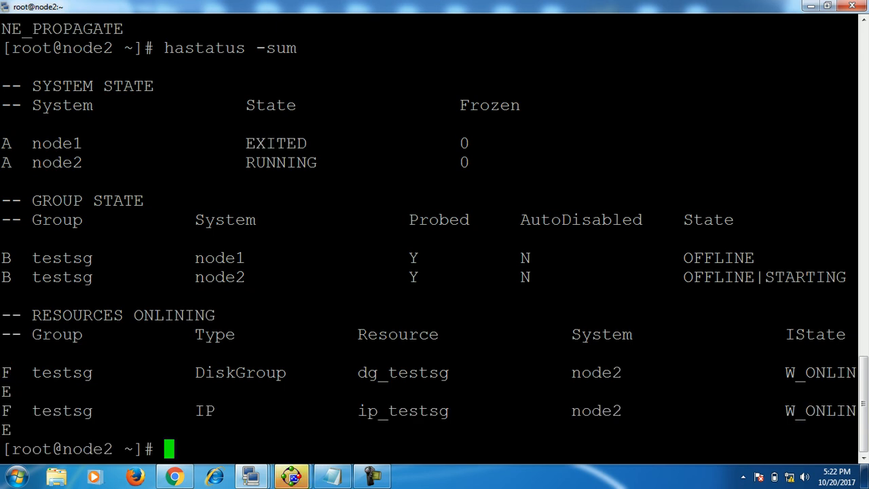
{"action": "left_click_drag", "start_coordinate": [684, 277], "coordinate": [847, 278]}
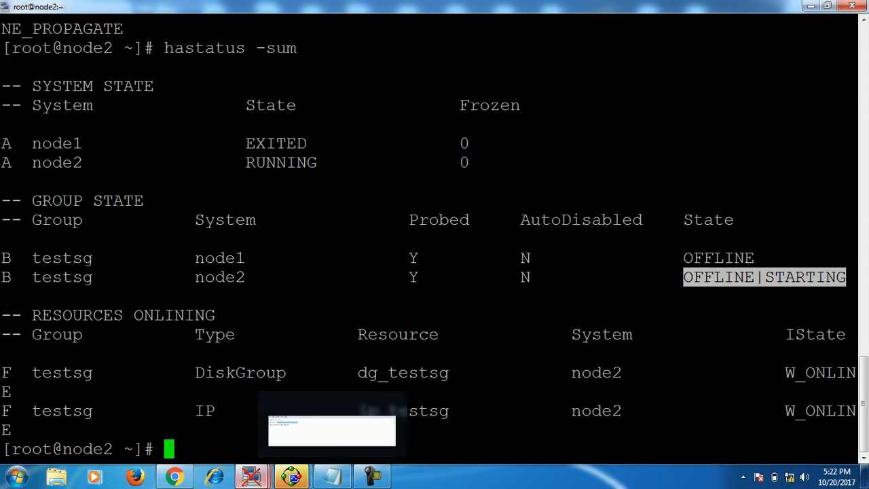
{"action": "left_click", "coordinate": [252, 476]}
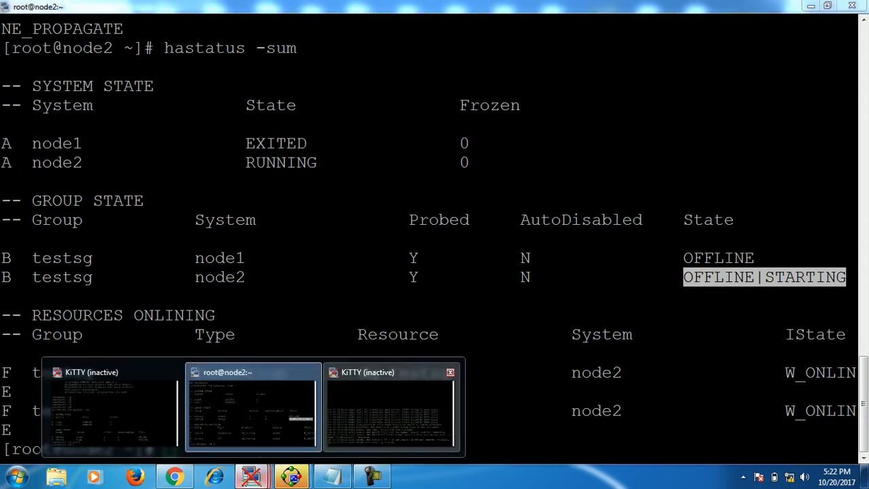
{"action": "left_click", "coordinate": [503, 339]}
{"action": "key", "text": "Up"}
{"action": "key", "text": "Return"}
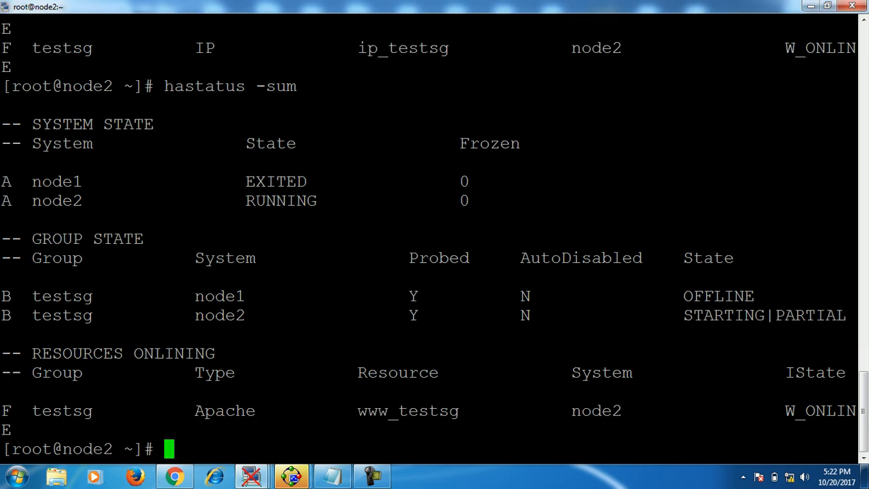
Step: Switch to Chrome and reload the 192.168.0.252 page several times to test the web service during failover
{"action": "left_click", "coordinate": [175, 476]}
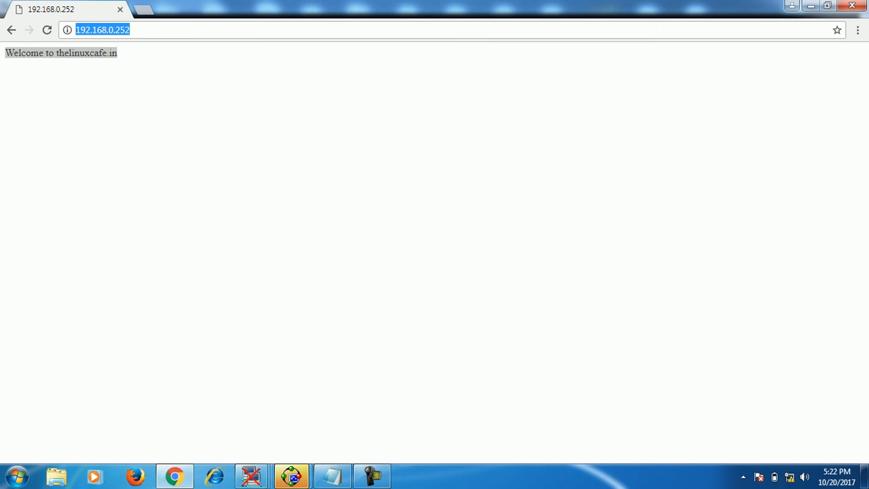
{"action": "left_click", "coordinate": [47, 30]}
{"action": "left_click", "coordinate": [46, 29]}
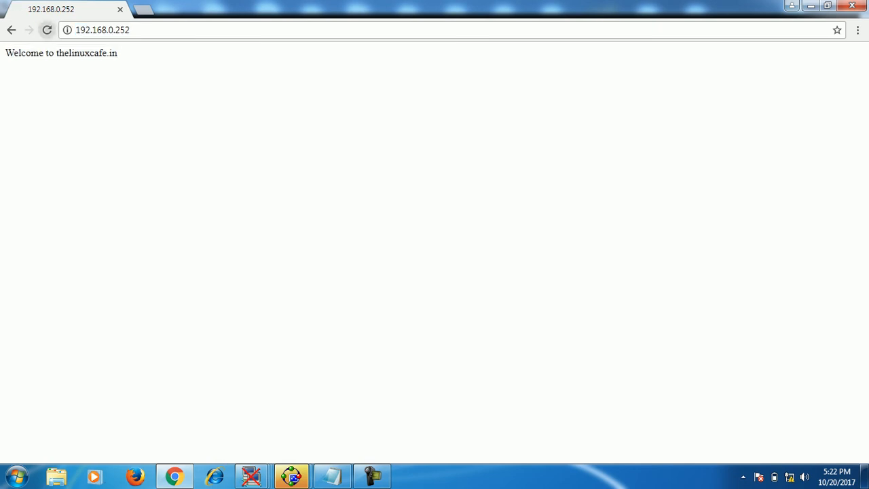
{"action": "left_click", "coordinate": [46, 30]}
Step: Return to the node2 terminal, rerun hastatus -sum and highlight the state of testsg on node2
{"action": "mouse_move", "coordinate": [251, 477]}
{"action": "left_click", "coordinate": [392, 406]}
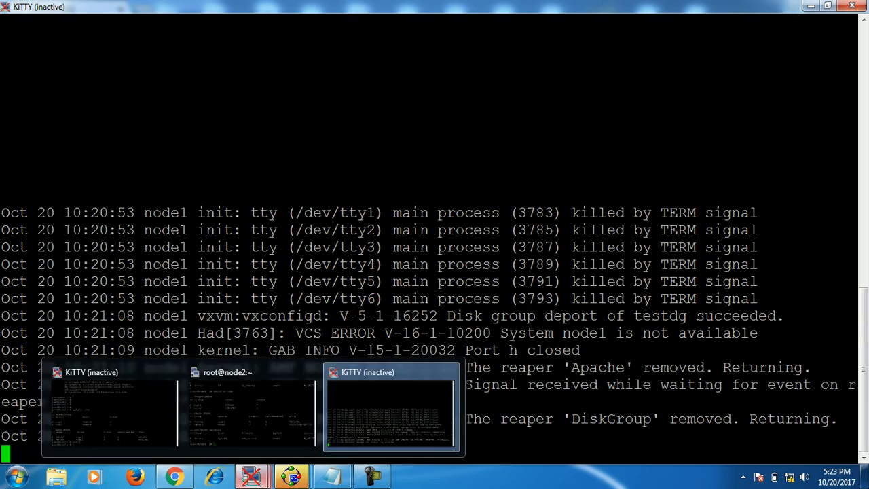
{"action": "left_click", "coordinate": [252, 408]}
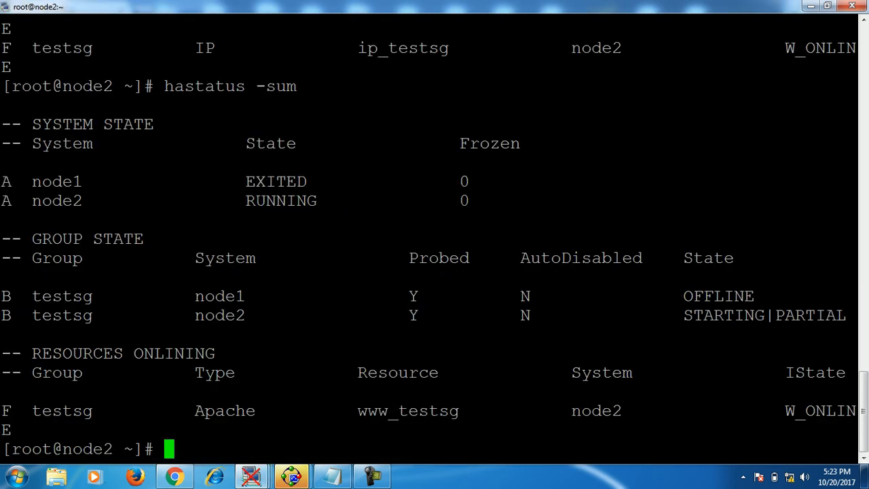
{"action": "key", "text": "Up"}
{"action": "key", "text": "Return"}
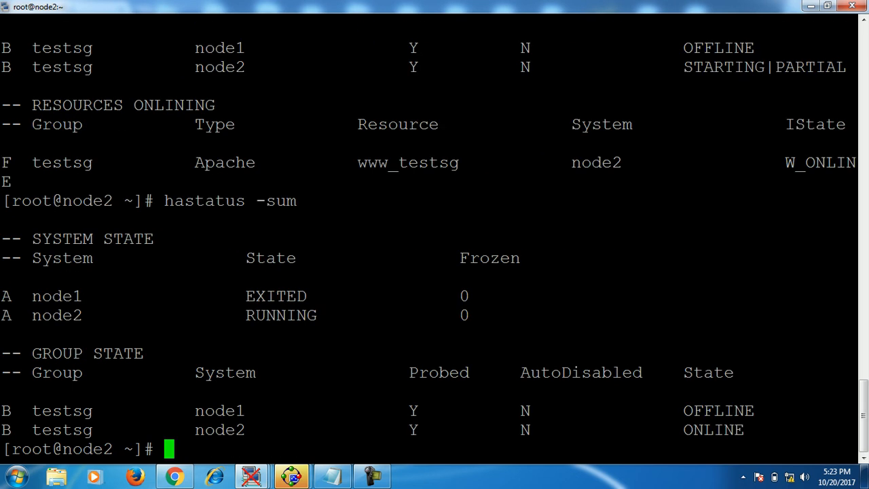
{"action": "left_click_drag", "start_coordinate": [684, 430], "coordinate": [744, 430]}
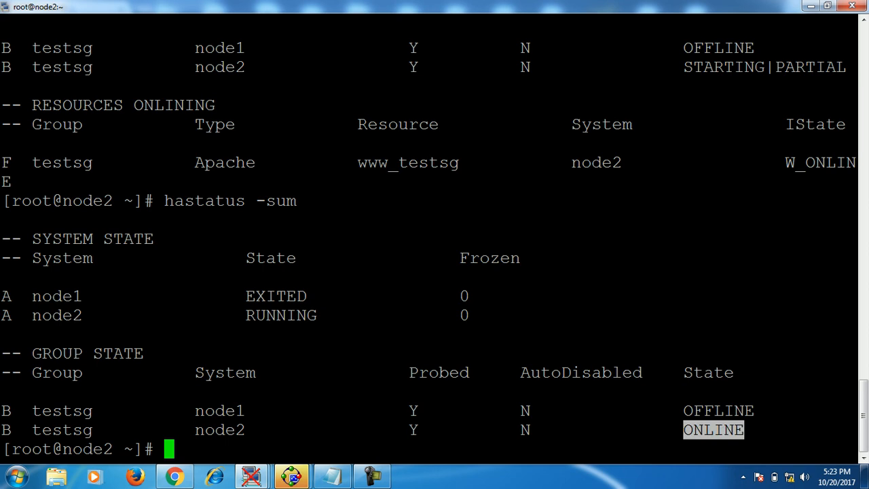
Step: Switch to Chrome, load 192.168.0.252 in a new tab and highlight the welcome text
{"action": "left_click", "coordinate": [174, 477]}
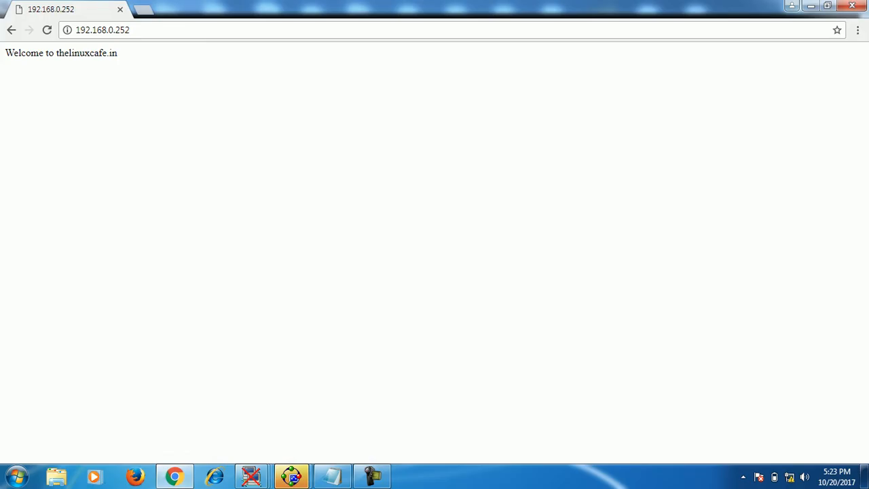
{"action": "key", "text": "ctrl+t"}
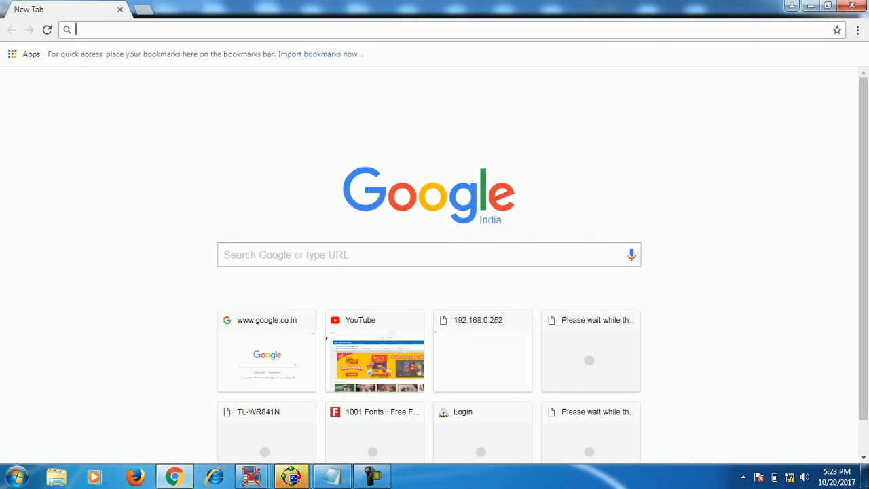
{"action": "type", "text": "192.168.0.252"}
{"action": "key", "text": "Return"}
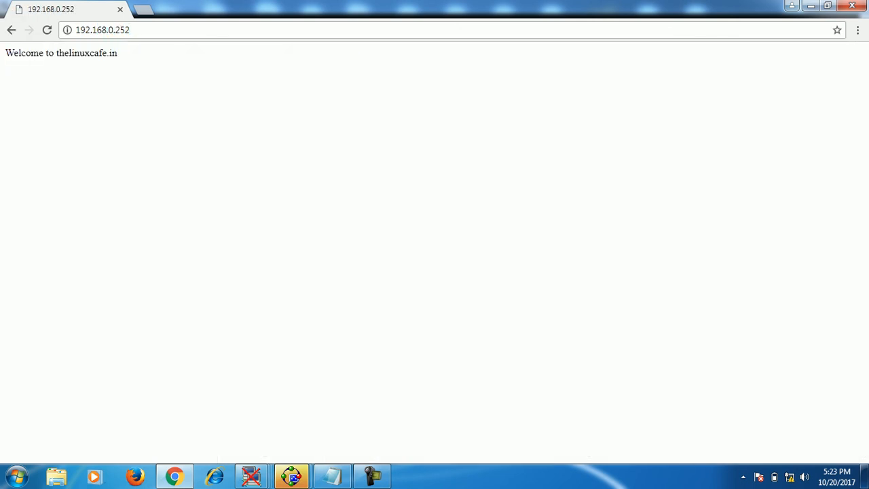
{"action": "left_click_drag", "start_coordinate": [5, 53], "coordinate": [117, 53]}
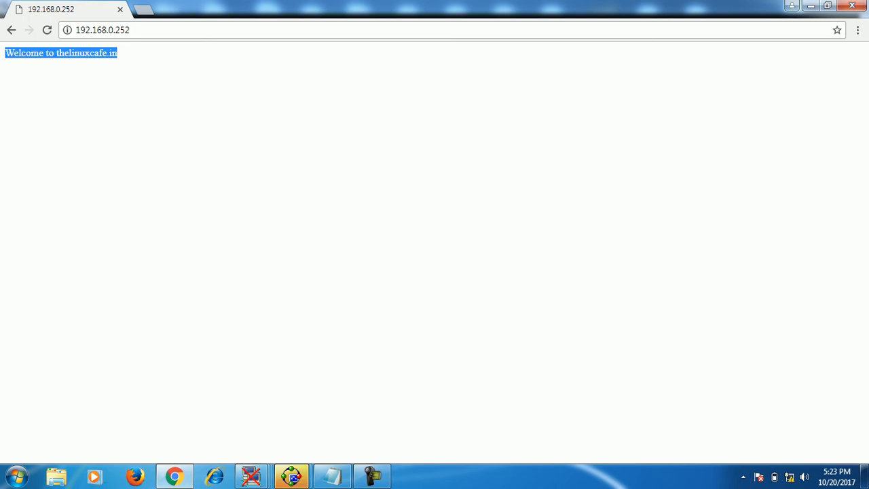
{"action": "left_click", "coordinate": [372, 477]}
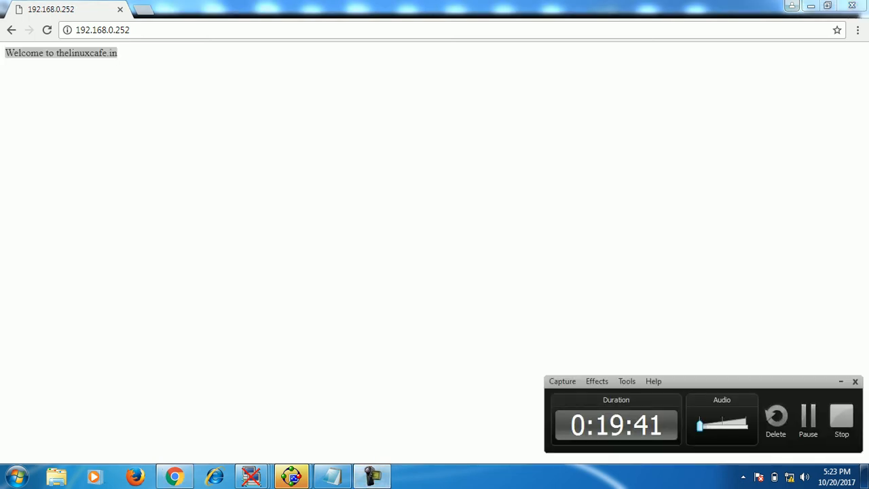